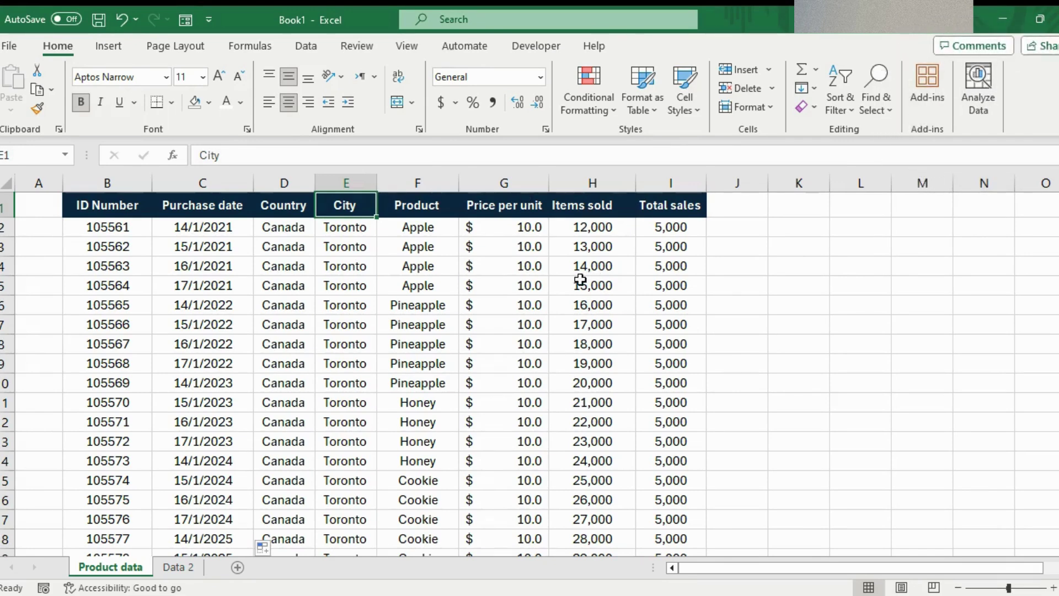
- Scroll the sales table and select the Price per unit and Purchase date headers
scroll(580, 279, "down", 20)
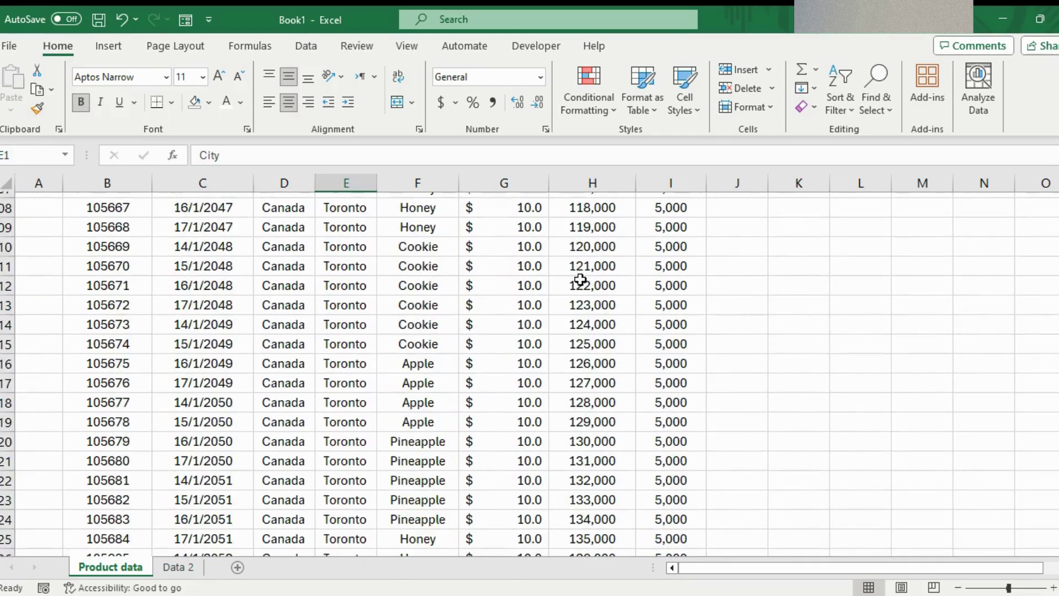
scroll(580, 280, "down", 13)
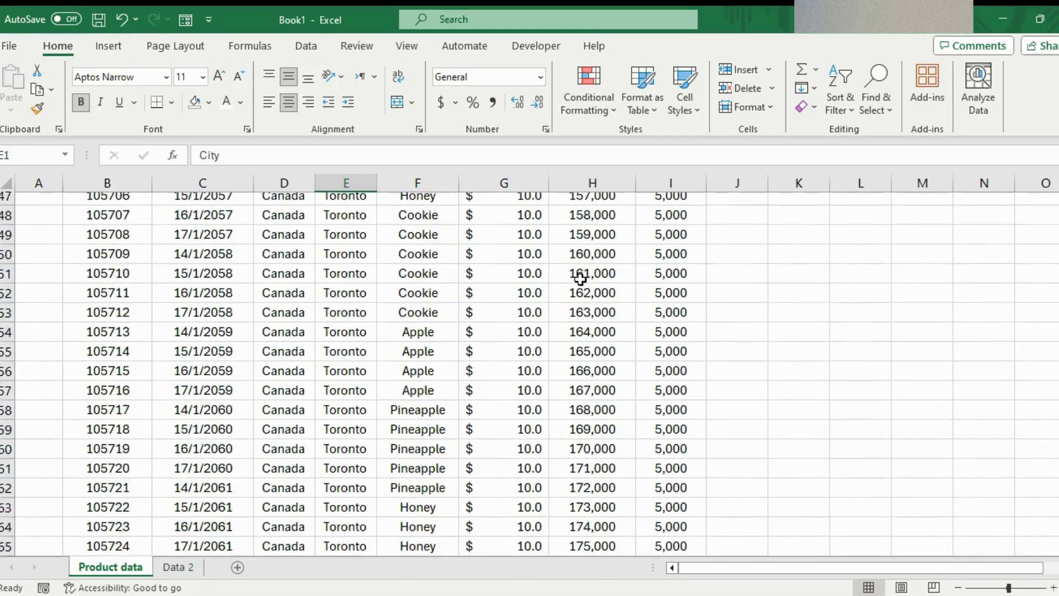
scroll(580, 279, "up", 8)
scroll(580, 280, "up", 20)
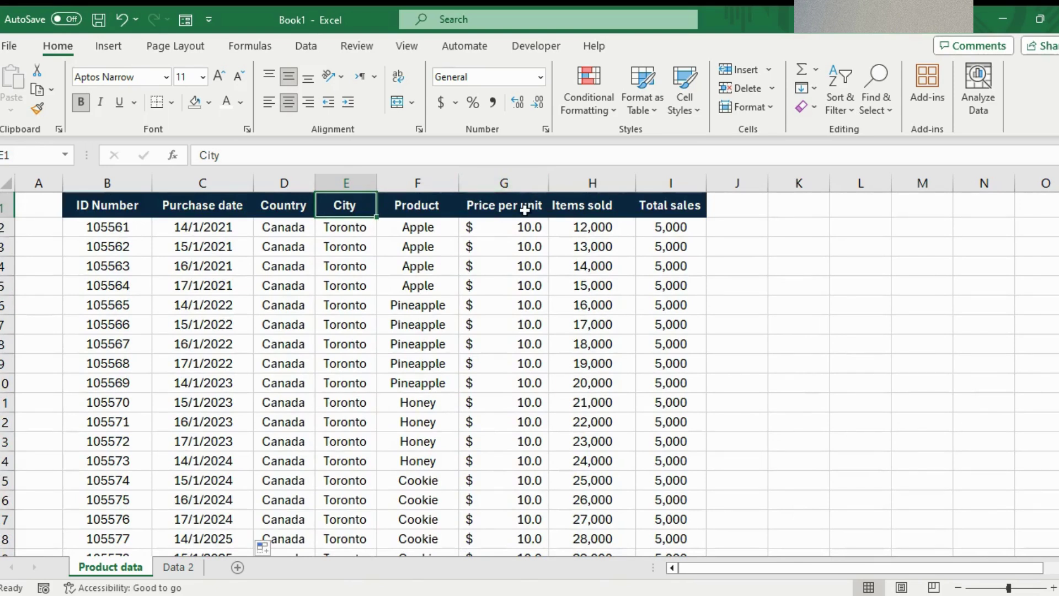
left_click(525, 209)
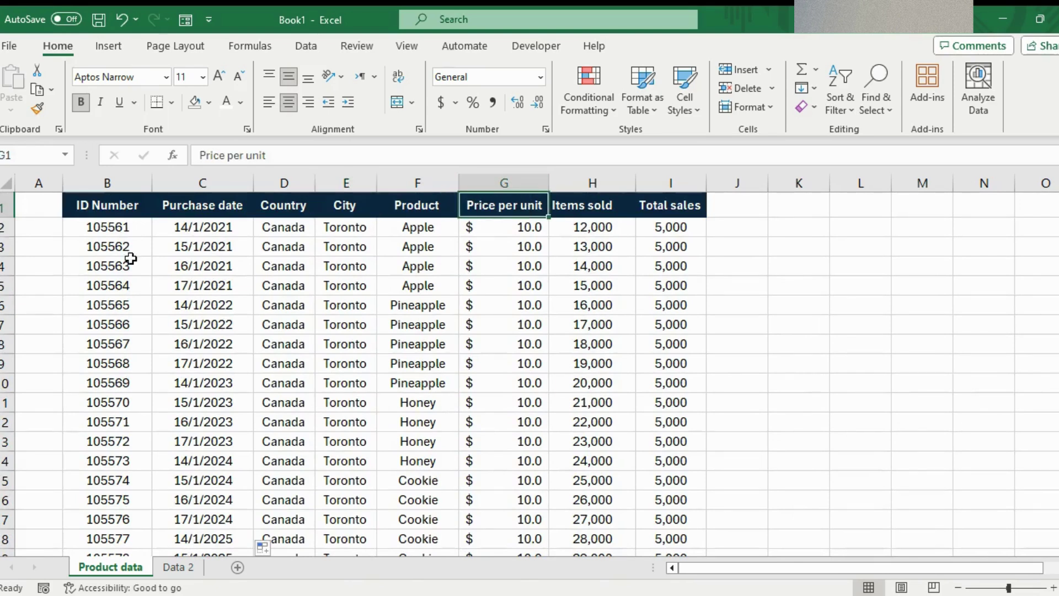
left_click(225, 206)
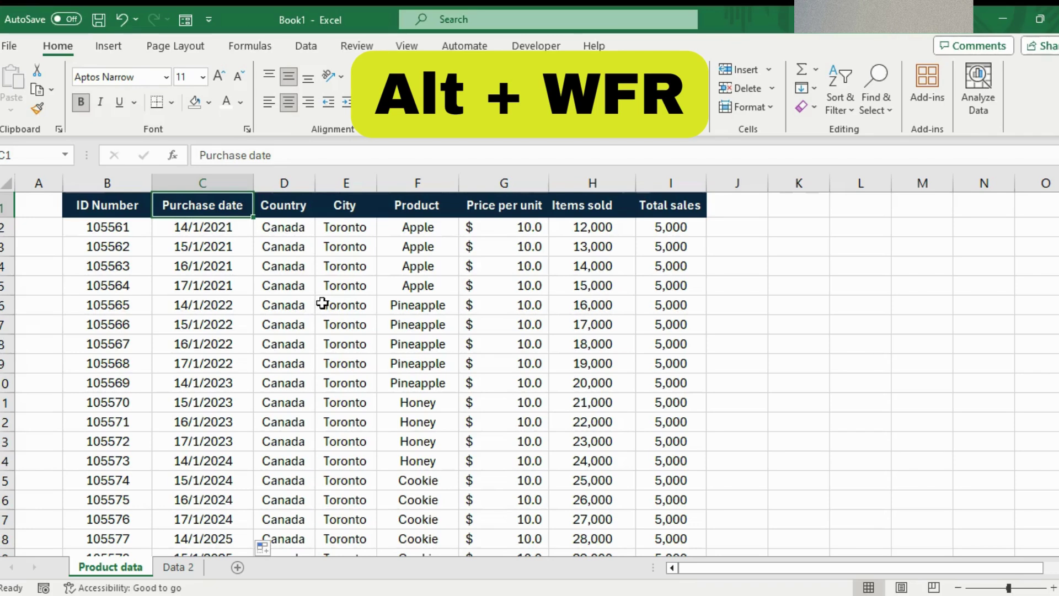
- Freeze the top header row and scroll down to confirm it stays visible
key("alt")
key("w")
key("f")
key("r")
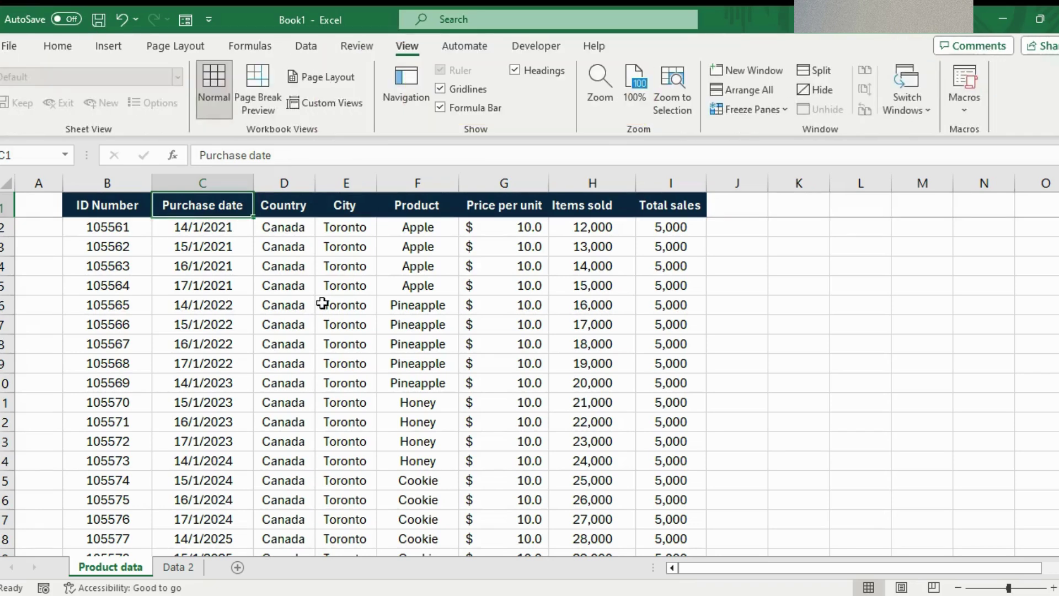
scroll(322, 303, "down", 20)
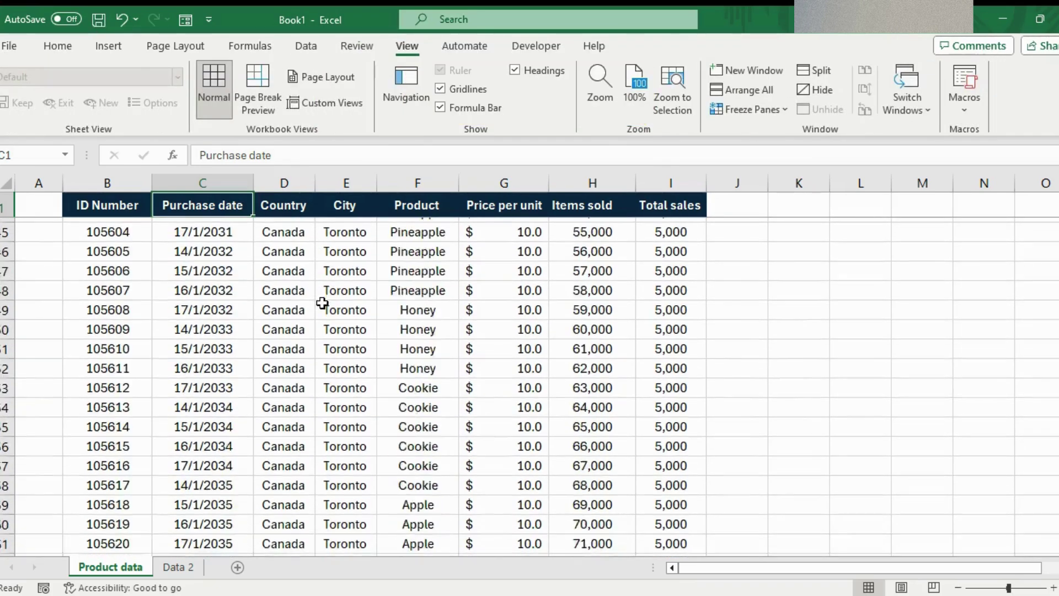
scroll(322, 303, "down", 8)
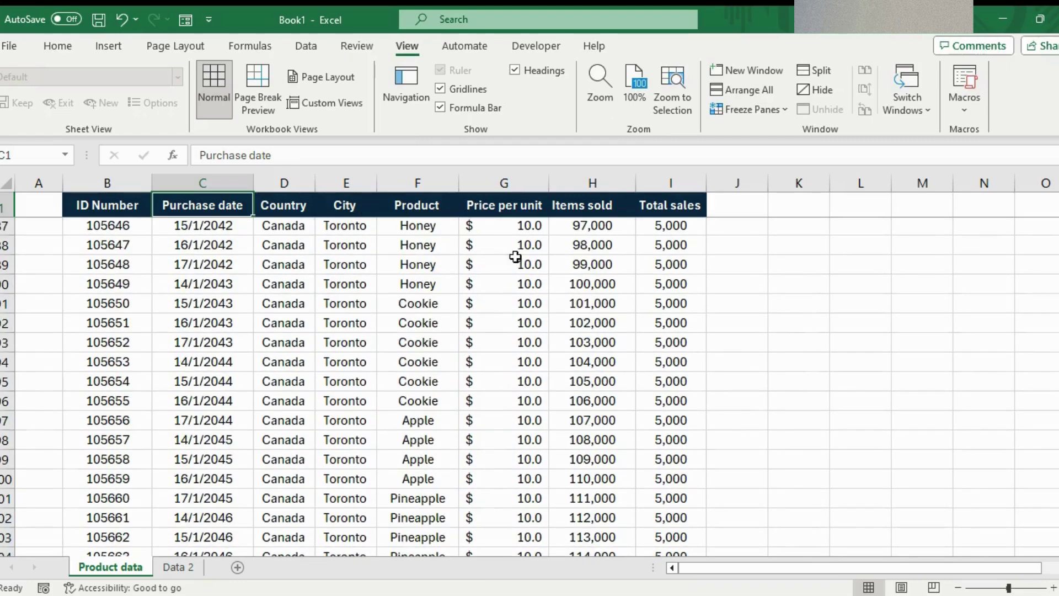
scroll(428, 400, "down", 20)
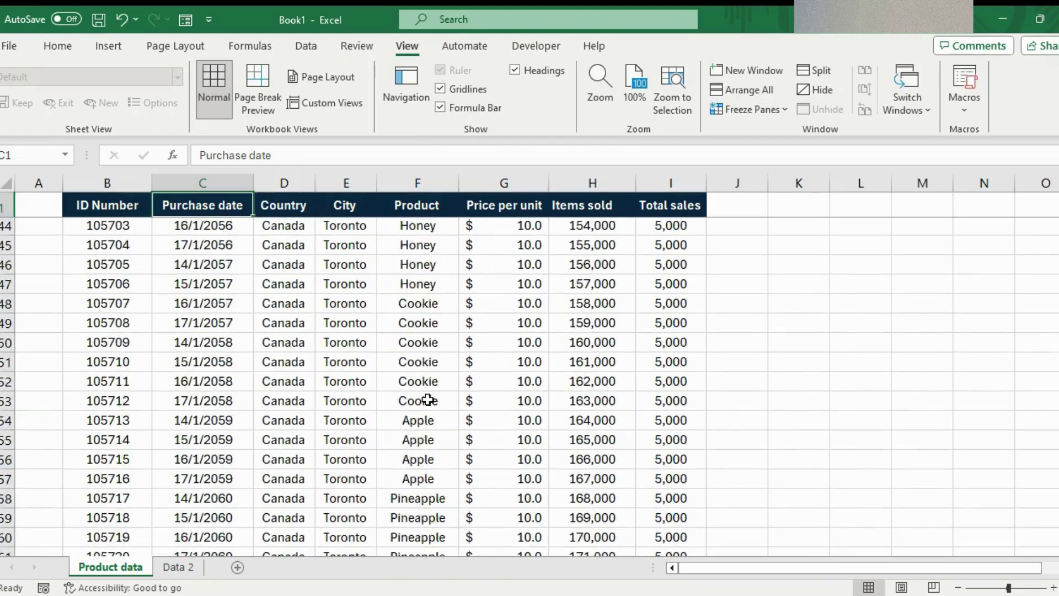
scroll(428, 399, "up", 20)
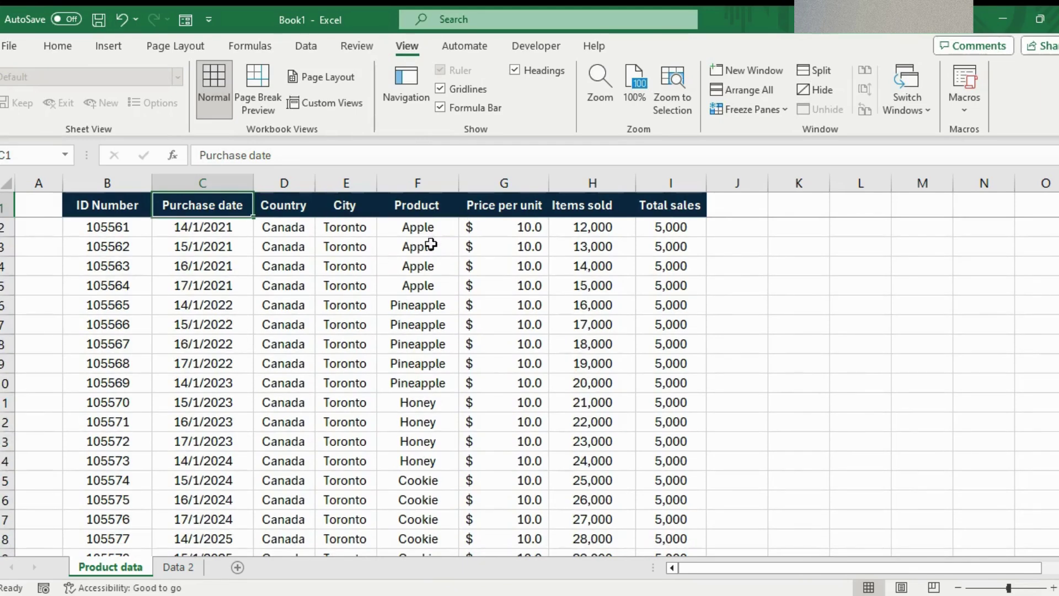
- Unfreeze all panes through View > Freeze Panes > Unfreeze Panes
left_click(776, 114)
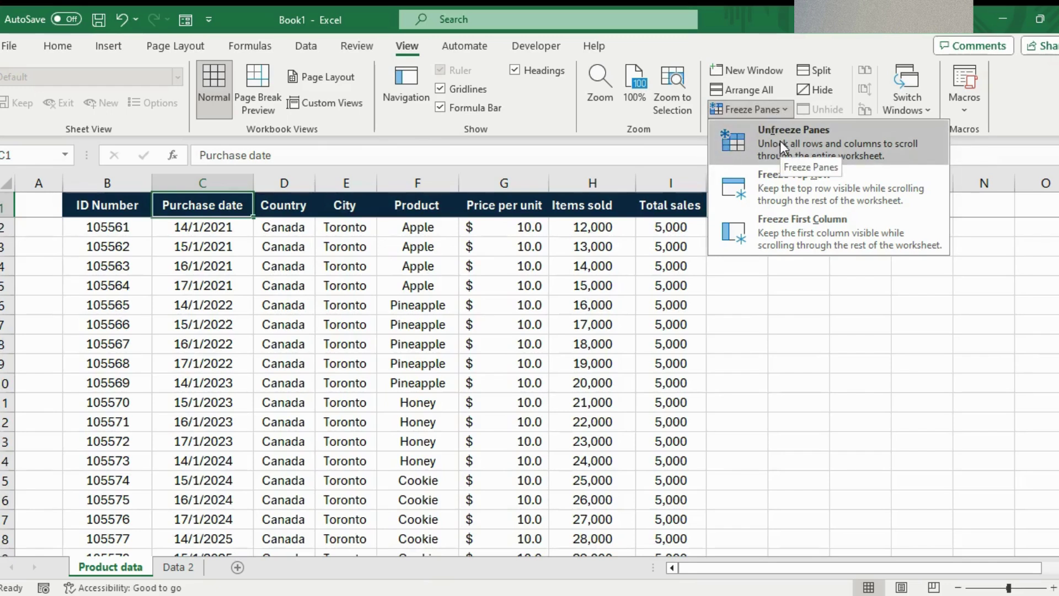
left_click(780, 141)
left_click(323, 339)
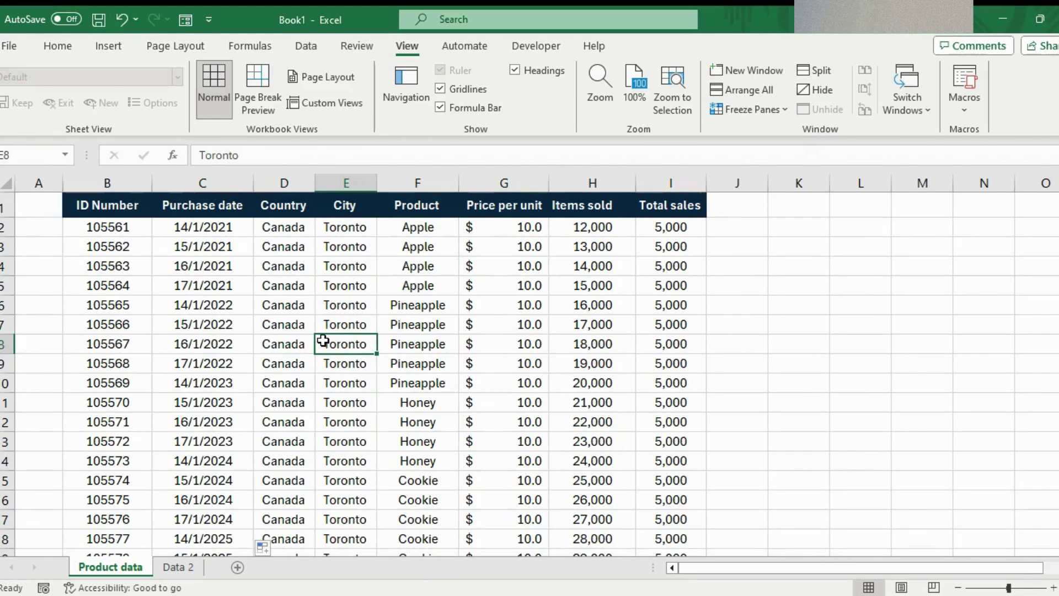
scroll(324, 339, "down", 20)
scroll(323, 342, "up", 20)
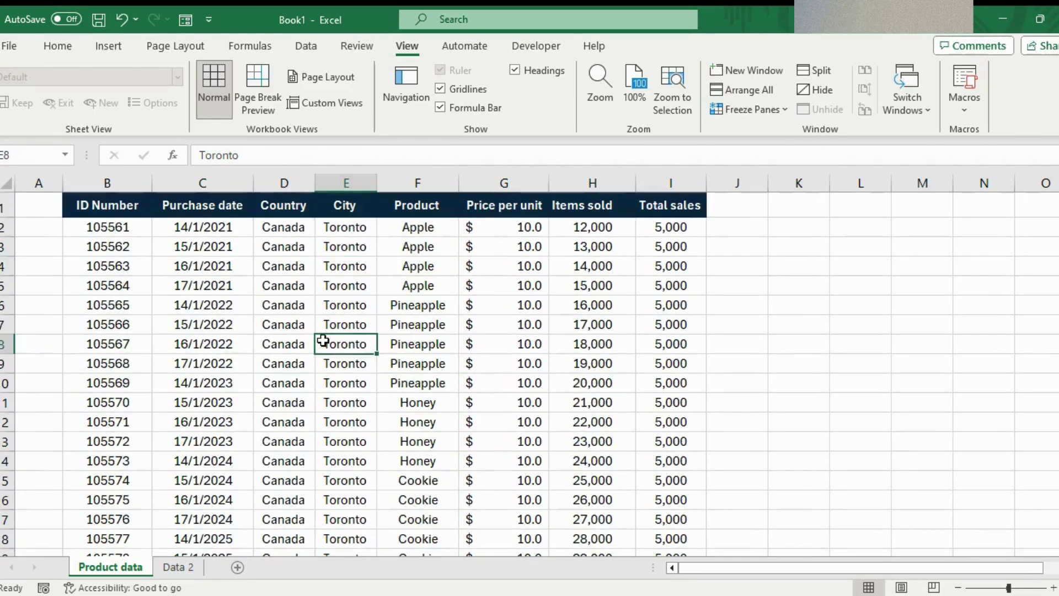
- Return to the Home tab and select the ID Number header cell B1
left_click(57, 46)
left_click(340, 266)
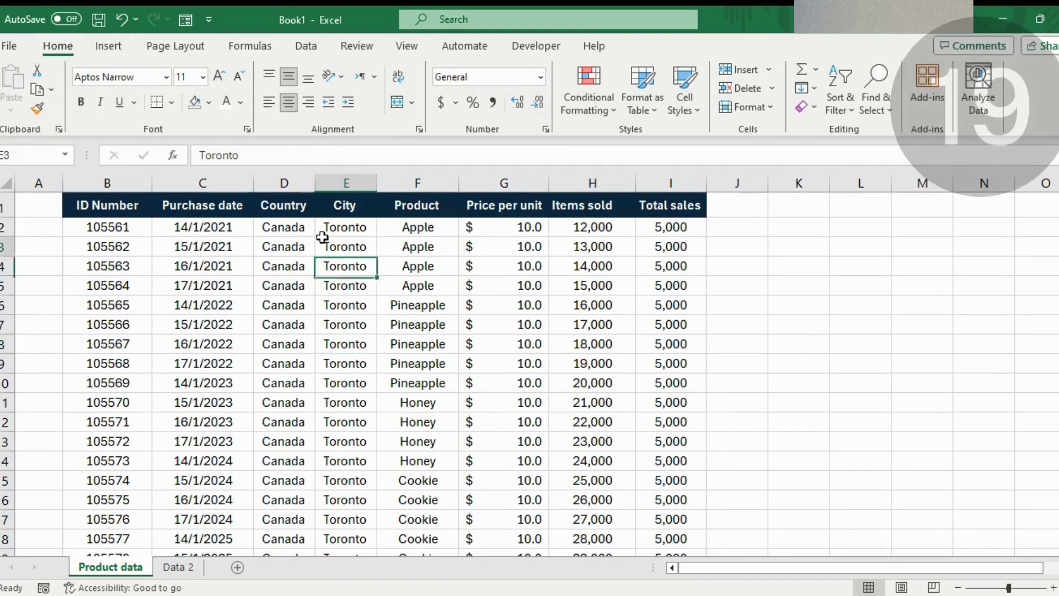
left_click(91, 227)
left_click(123, 206)
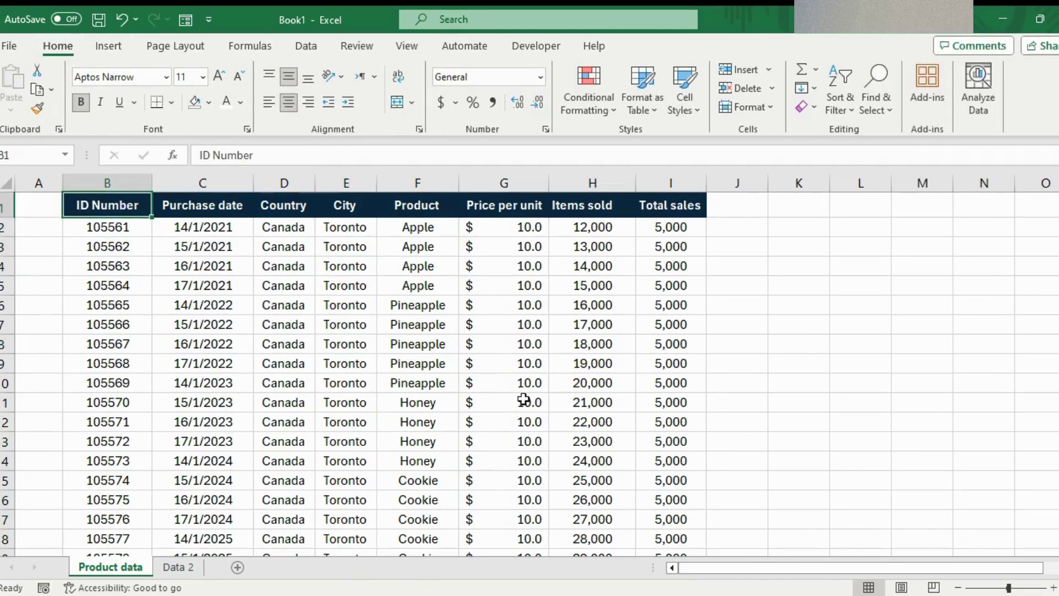
scroll(438, 325, "down", 2)
scroll(439, 326, "up", 1)
scroll(438, 325, "up", 1)
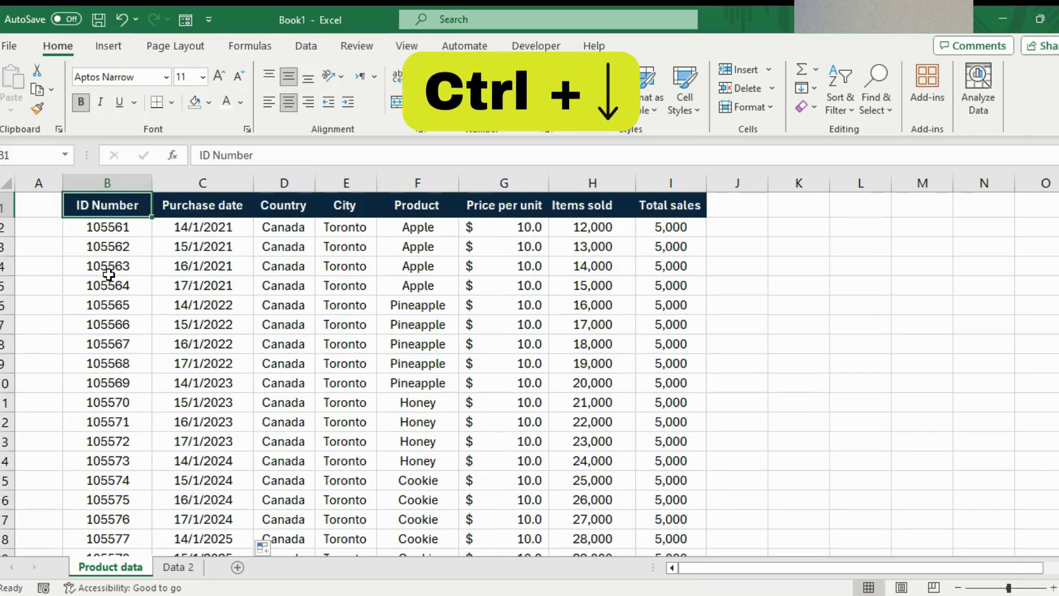
- Jump to the table's bottom, top, right and left edges with Ctrl+arrow keys
key("ctrl+Down")
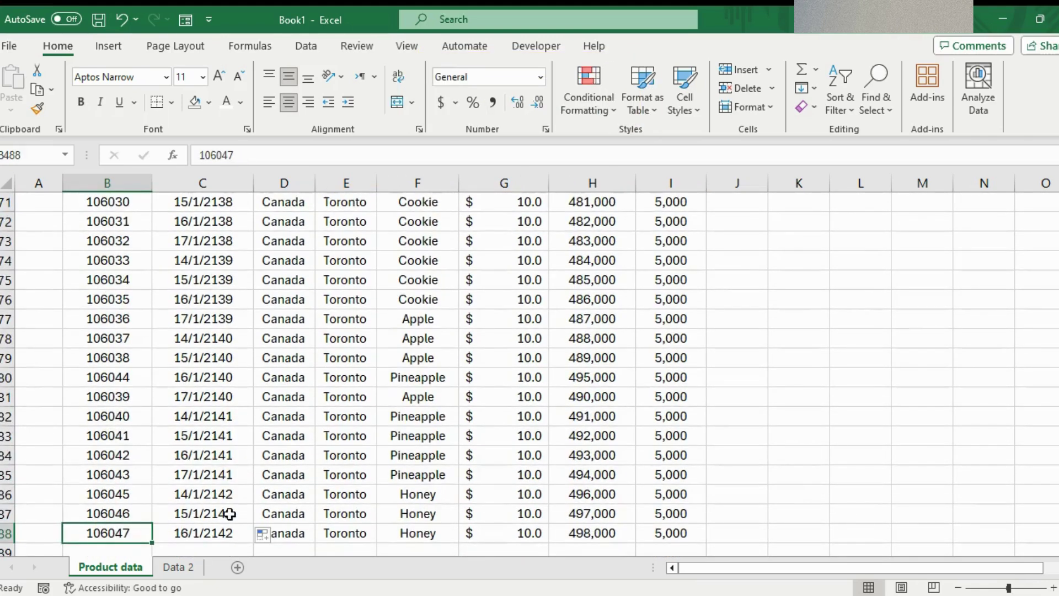
key("ctrl+Up")
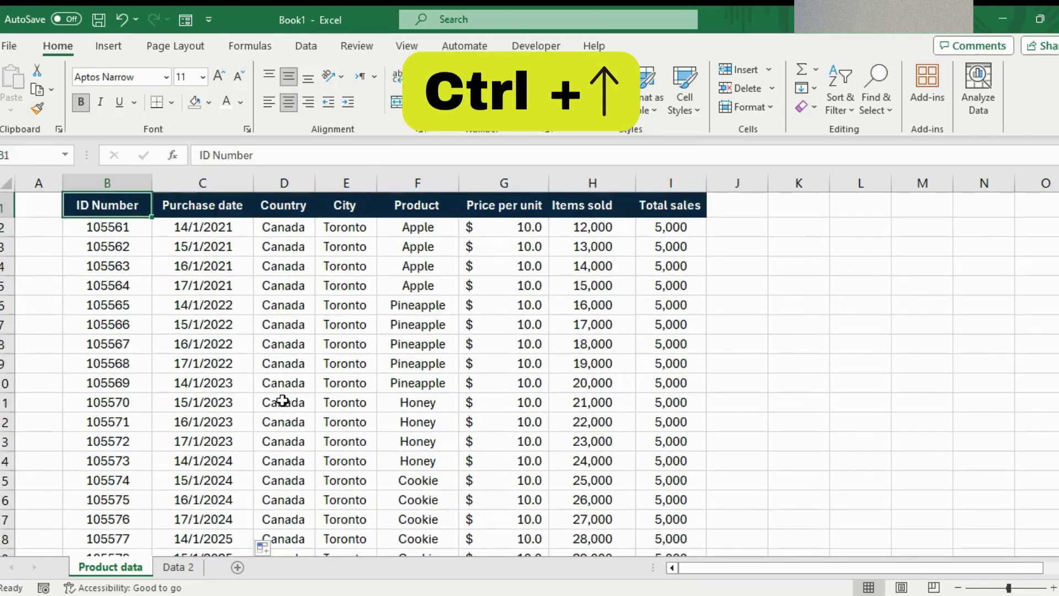
key("ctrl+Right")
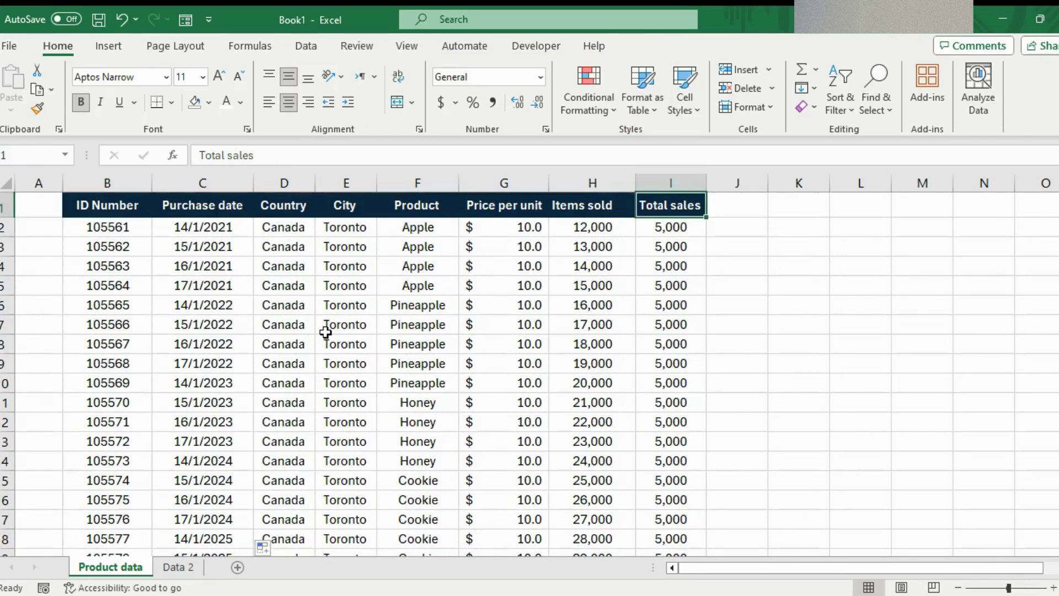
key("ctrl+Left")
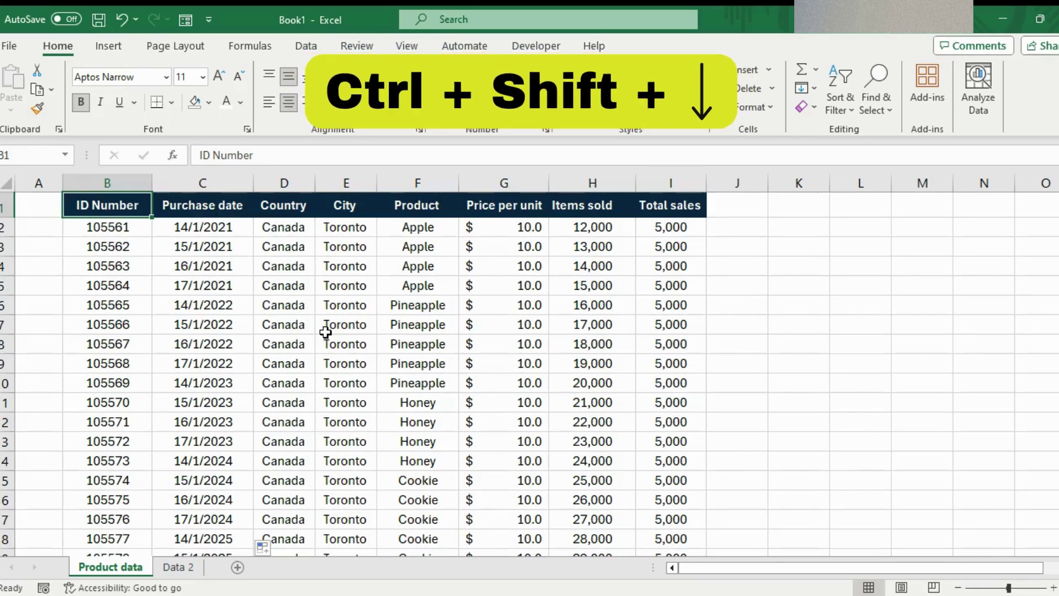
- Select the whole table from B1 down to row 488 and across to column I
key("ctrl+shift+Down")
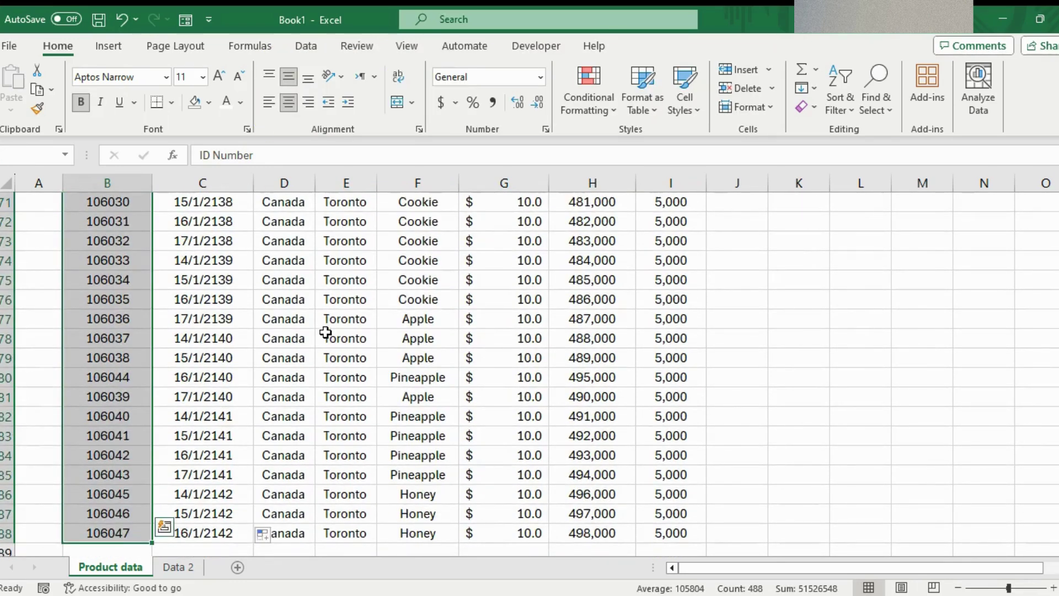
key("ctrl+shift+Right")
scroll(325, 331, "up", 20)
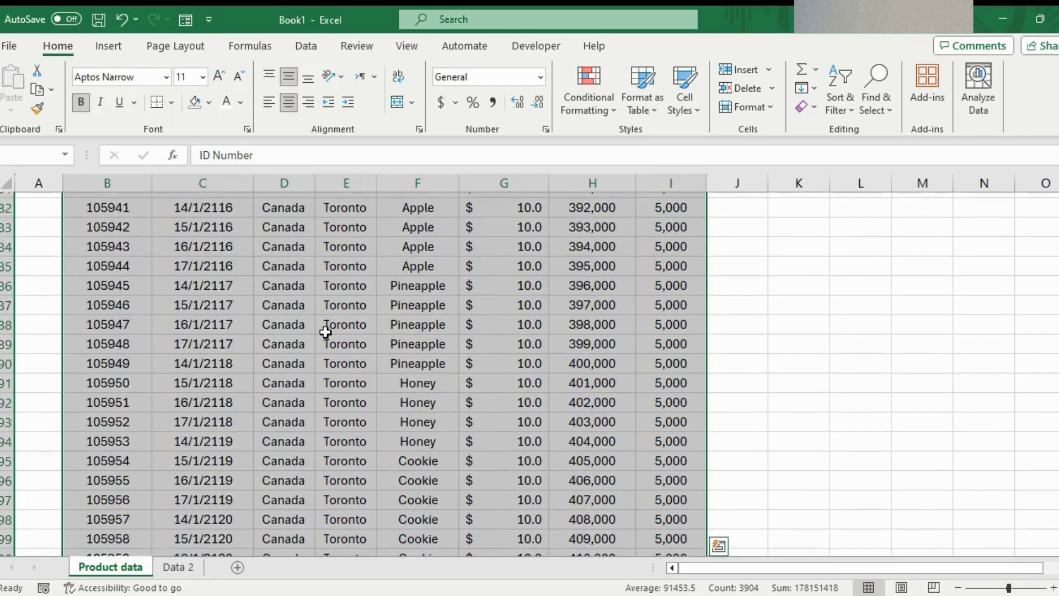
scroll(326, 331, "up", 20)
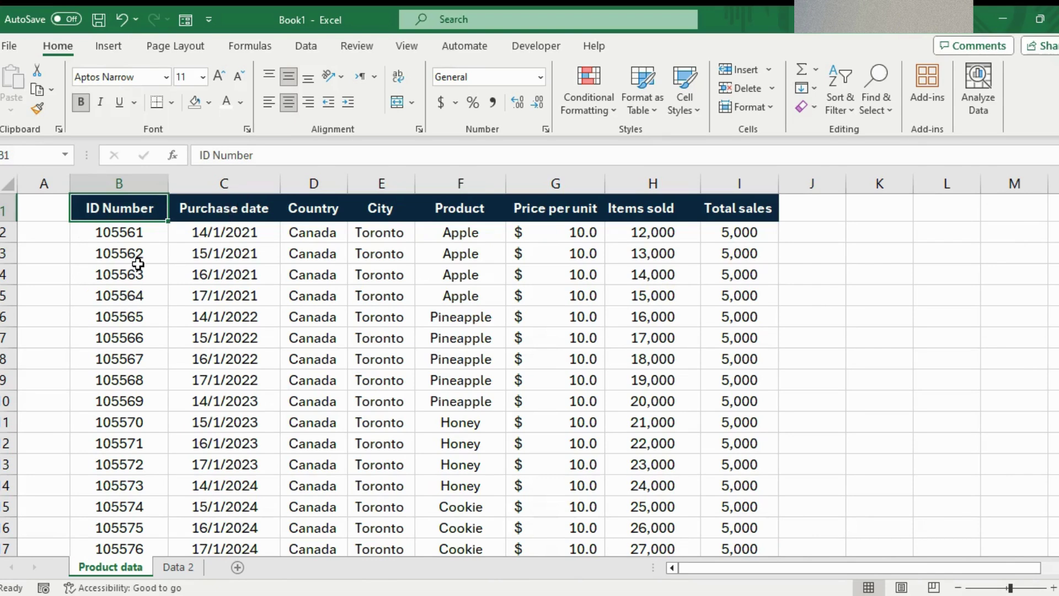
key("shift+Right")
key("shift+Right")
key("shift+Right")
key("shift+Right")
key("shift+Right")
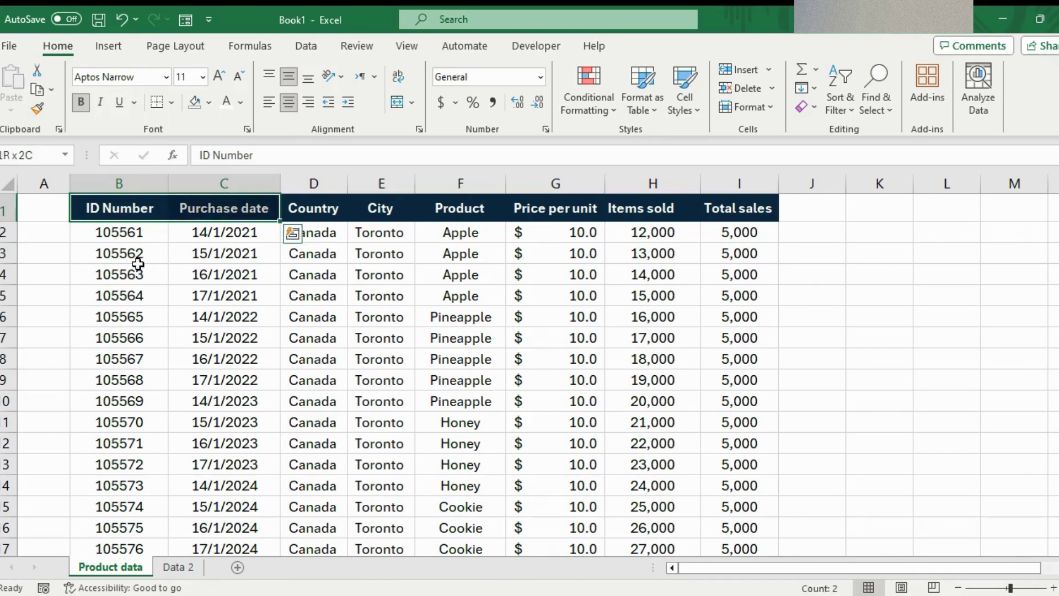
key("shift+Left")
key("shift+Left")
key("shift+Left")
key("shift+Left")
key("shift+Left")
key("shift+Left")
left_click(138, 264)
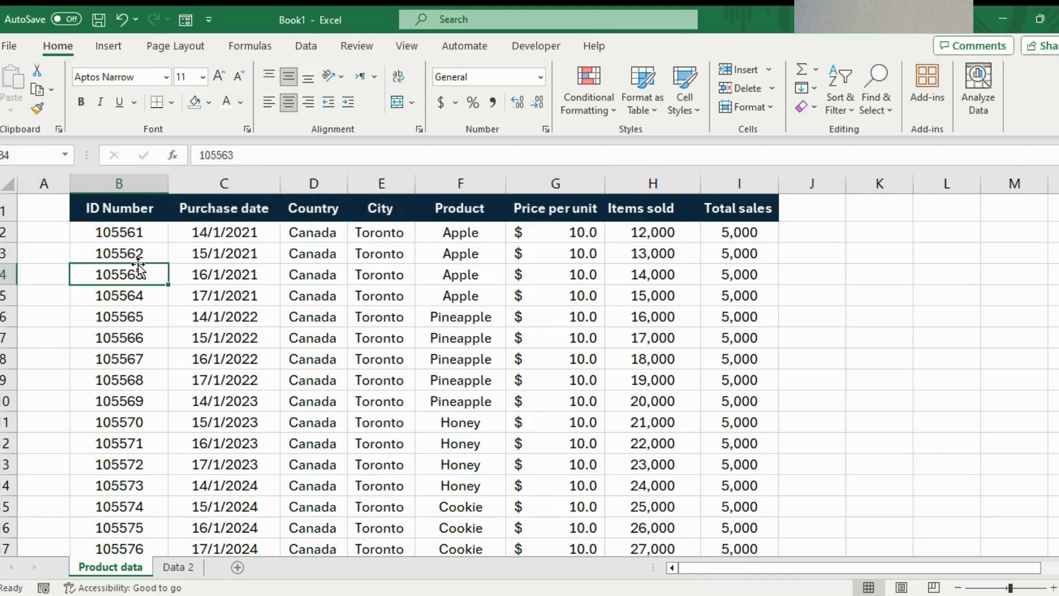
scroll(346, 382, "down", 6)
scroll(347, 382, "up", 6)
scroll(668, 278, "down", 11)
key("ctrl+Up")
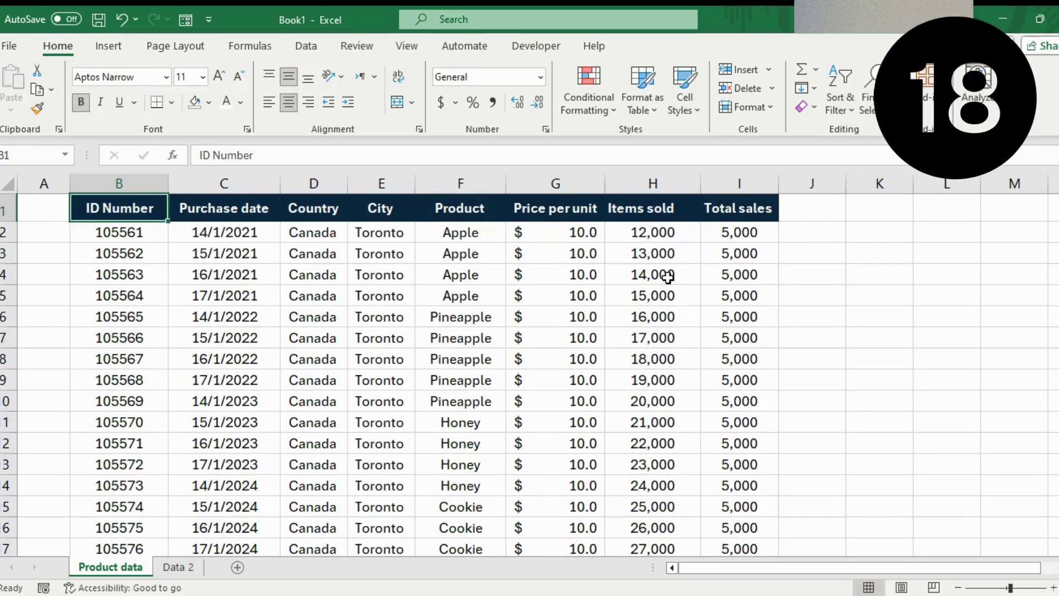
- Copy the Total sales header into J1 with Ctrl+R and widen column J
left_click(743, 207)
key("ctrl+shift+Down")
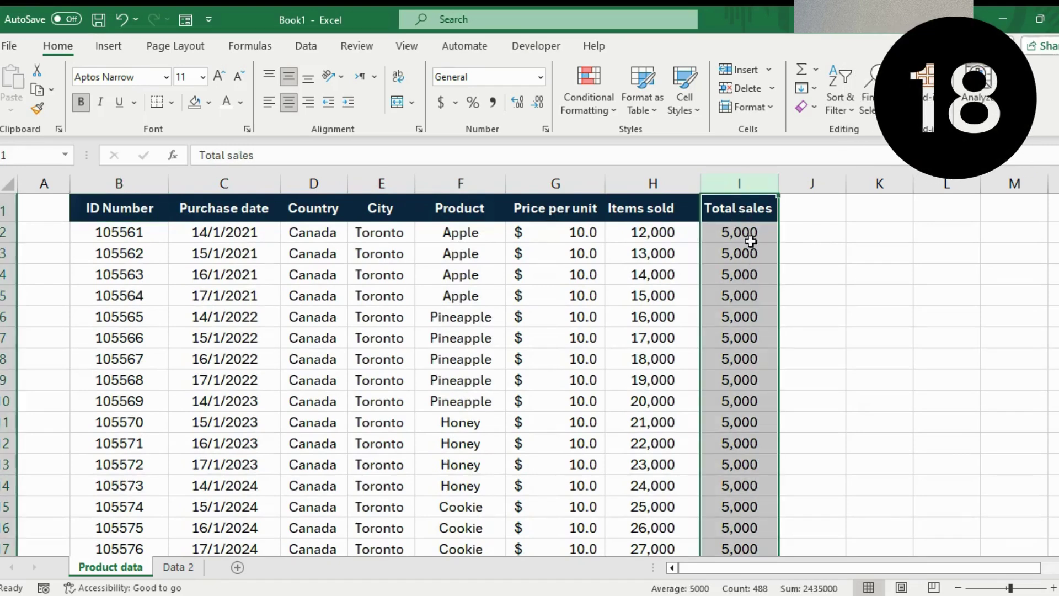
left_click(811, 208)
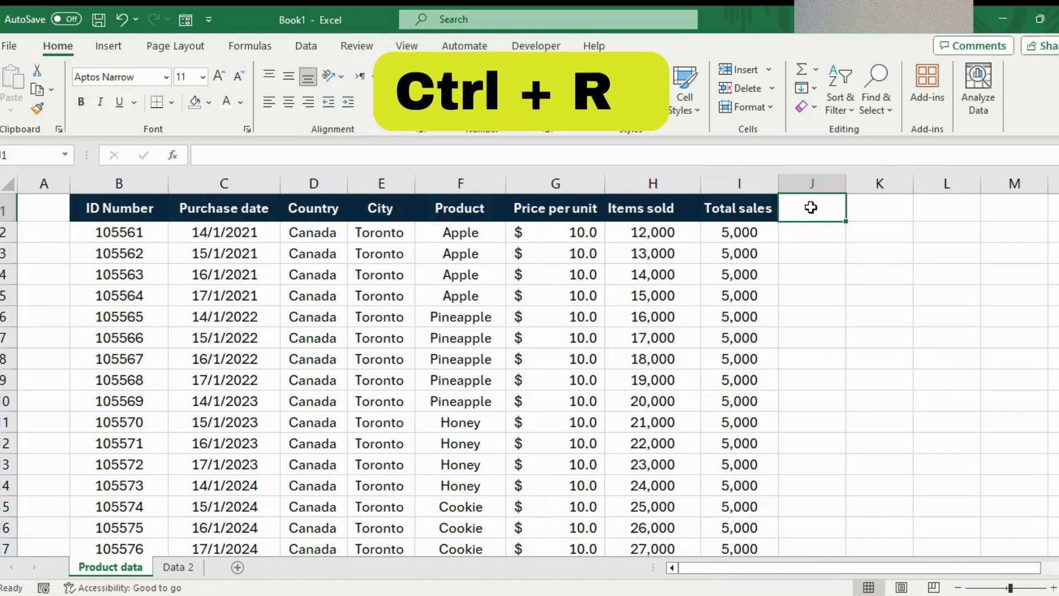
key("ctrl+r")
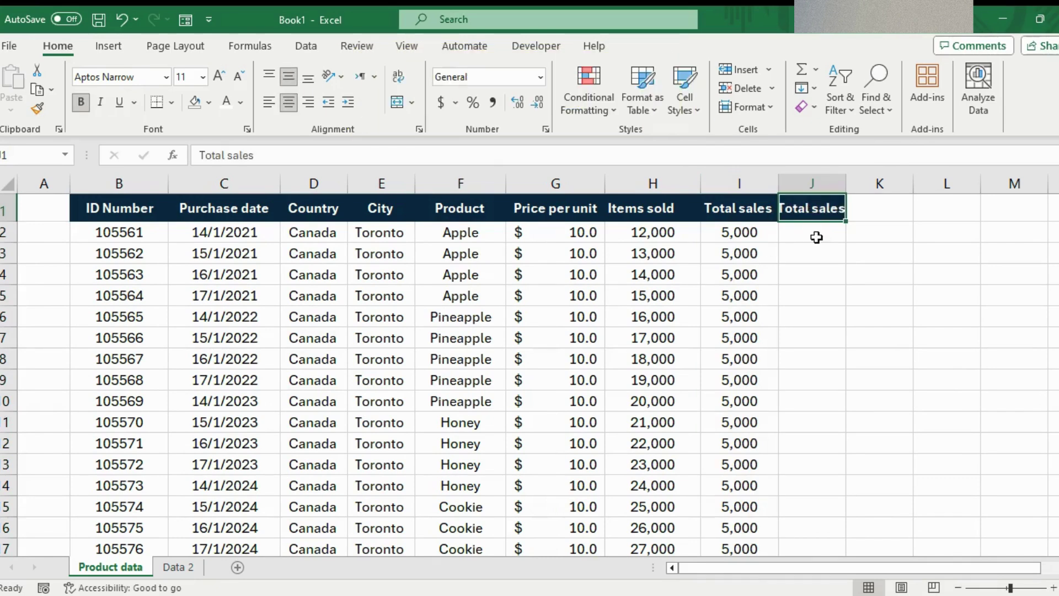
left_click_drag(846, 186, 869, 185)
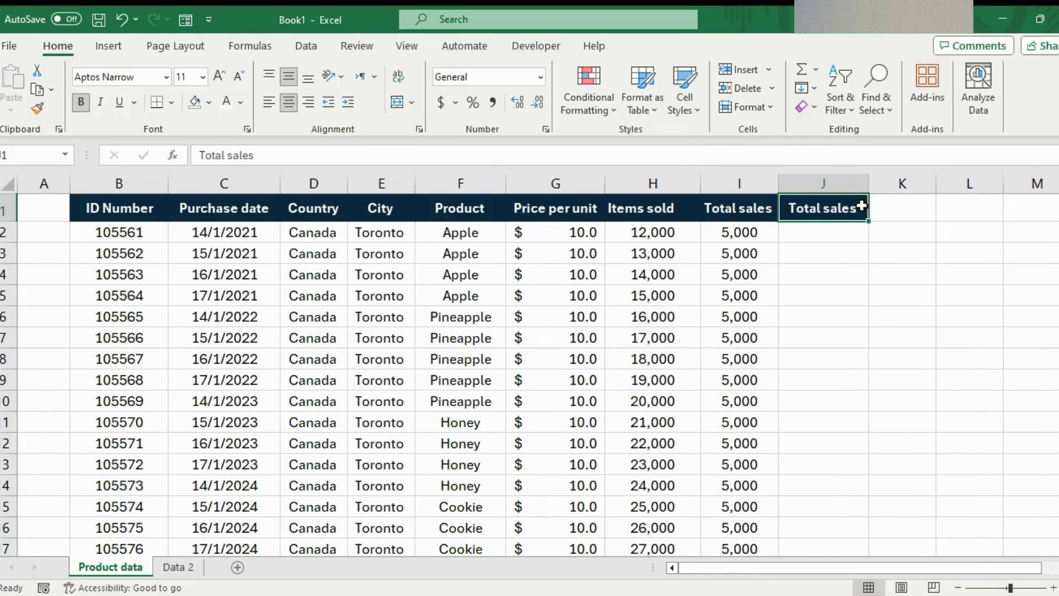
- Fill Total sales down into J2 and J3, then jump to the column's last row
left_click(835, 235)
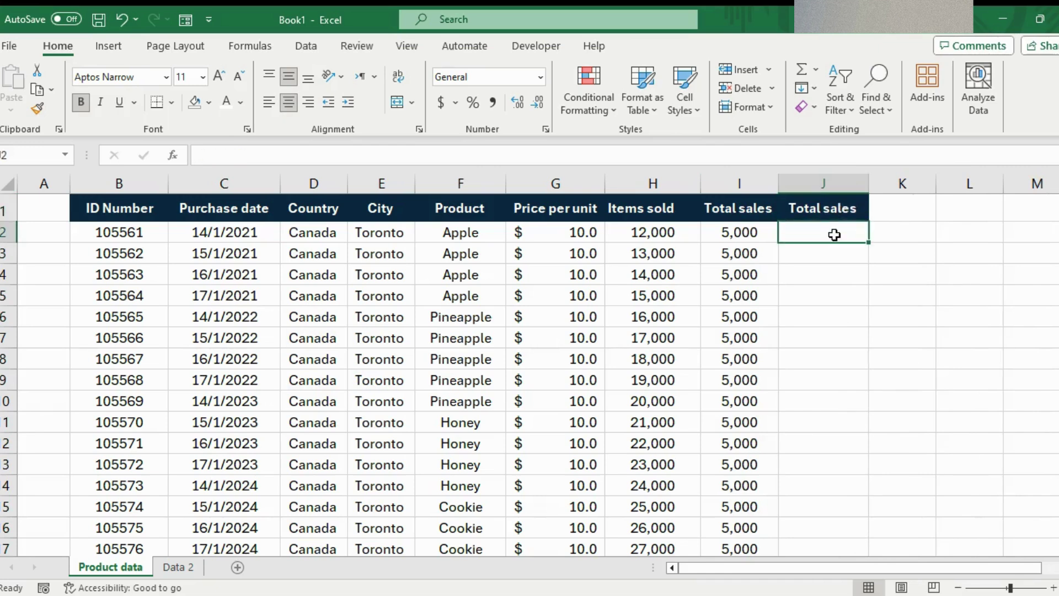
key("ctrl+d")
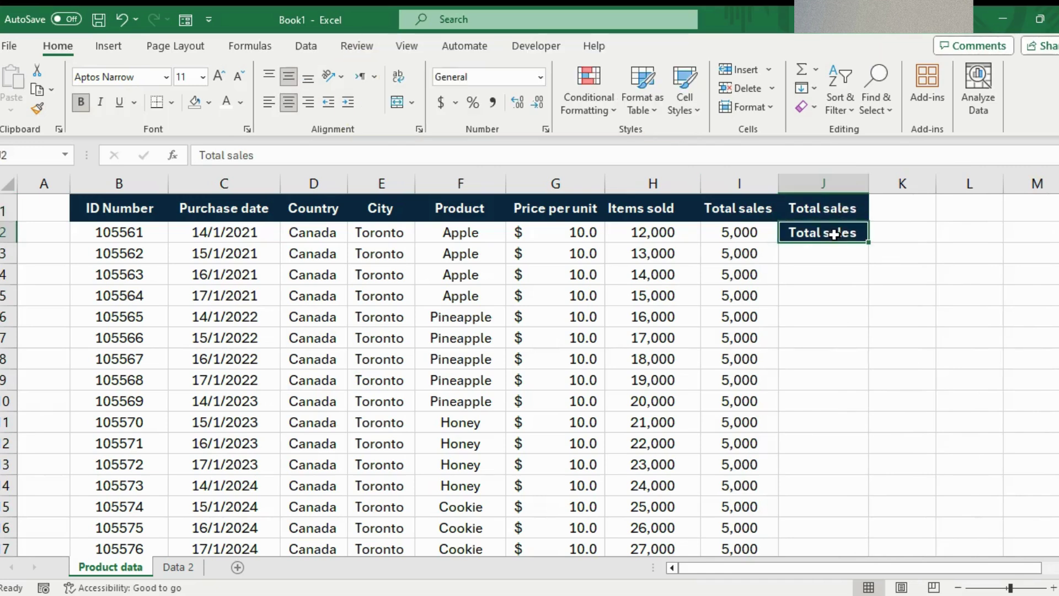
key("Down")
key("ctrl+d")
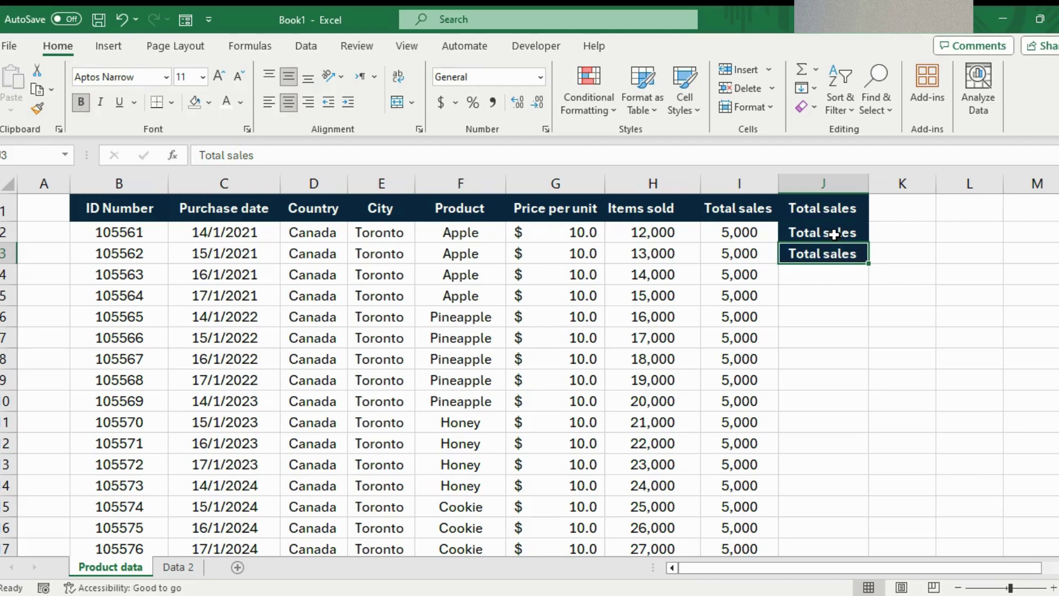
left_click(718, 260)
key("ctrl+Down")
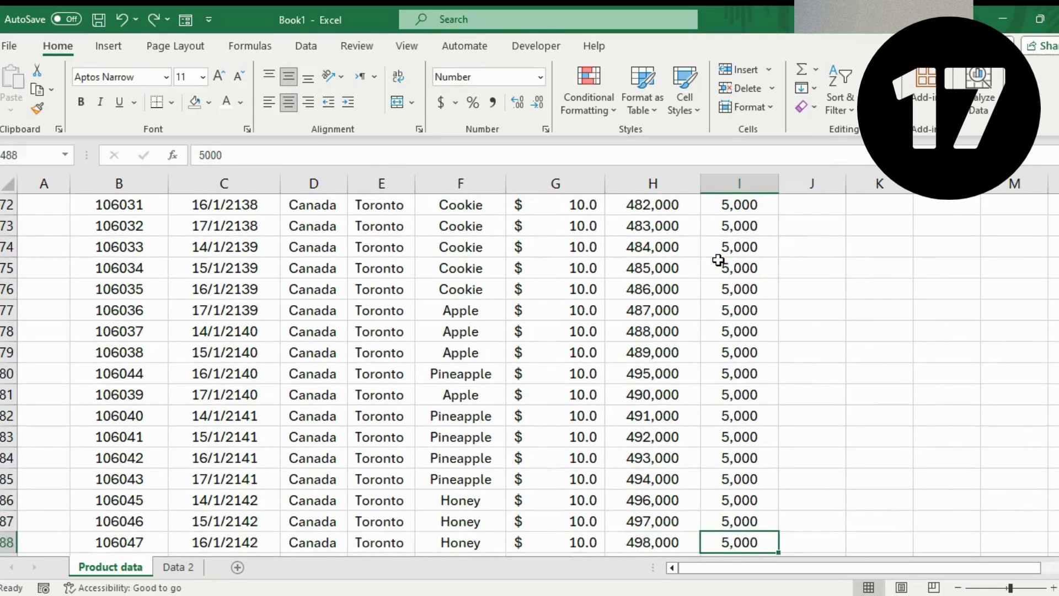
- Select empty cell F489 and show its pick list of Apple, Cookie, Honey and Pineapple
scroll(718, 260, "down", 1)
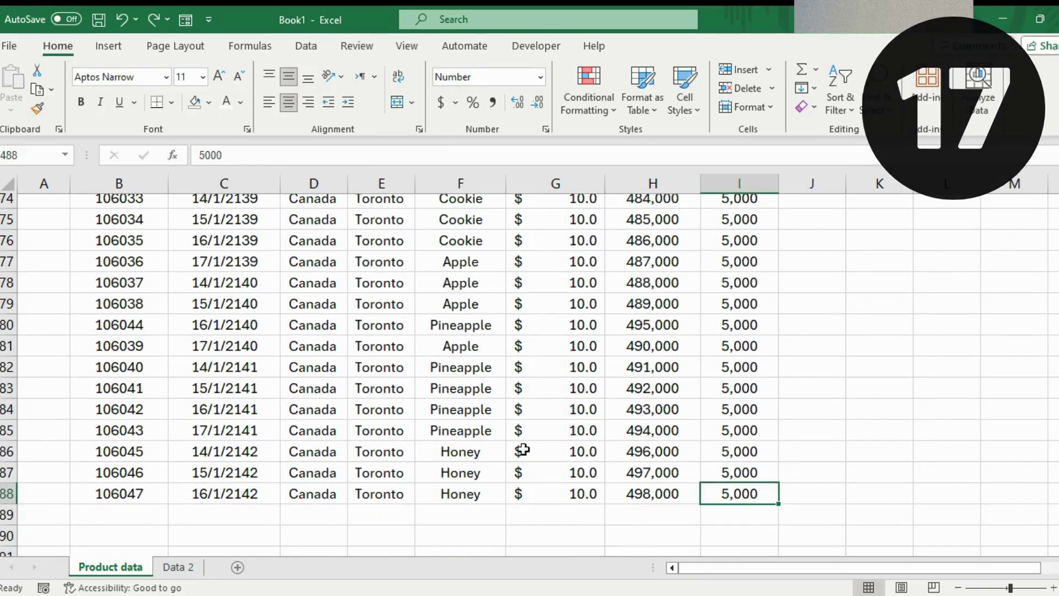
left_click(487, 514)
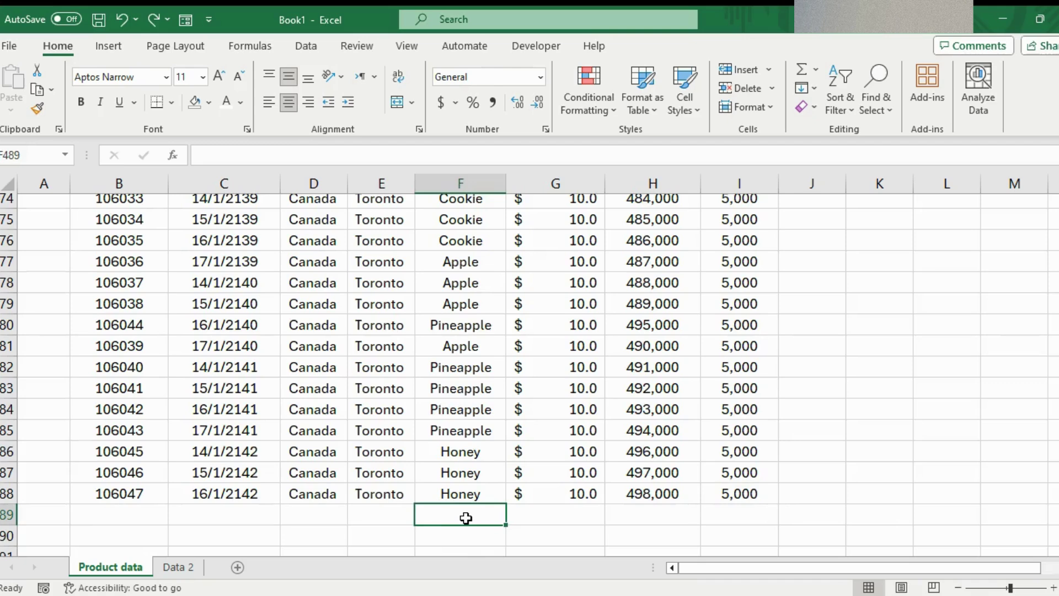
key("alt+Down")
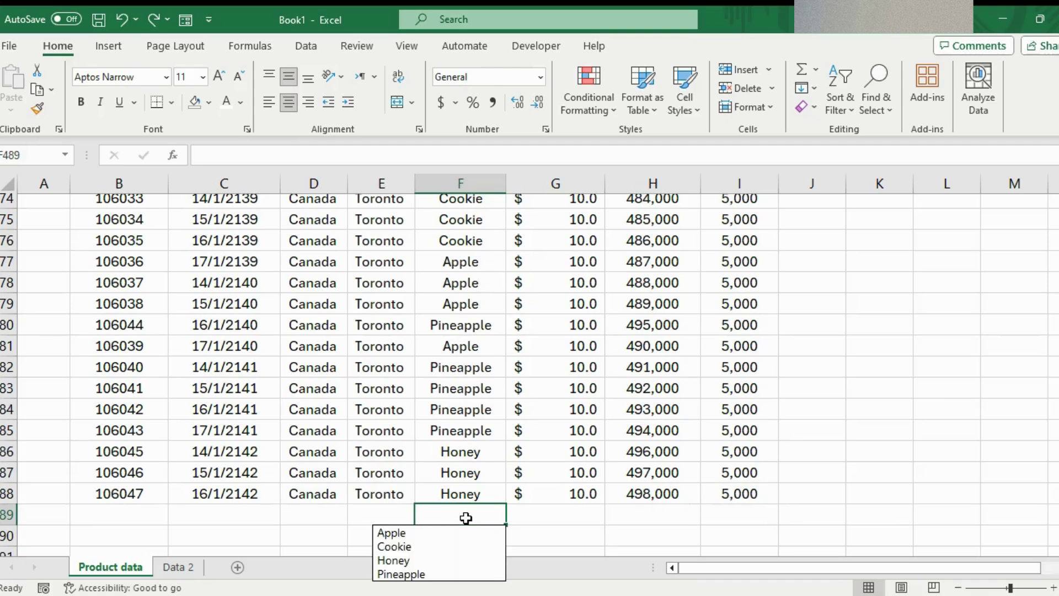
- Choose Cookie from the product dropdown for cell F489
scroll(629, 466, "down", 2)
scroll(426, 417, "up", 4)
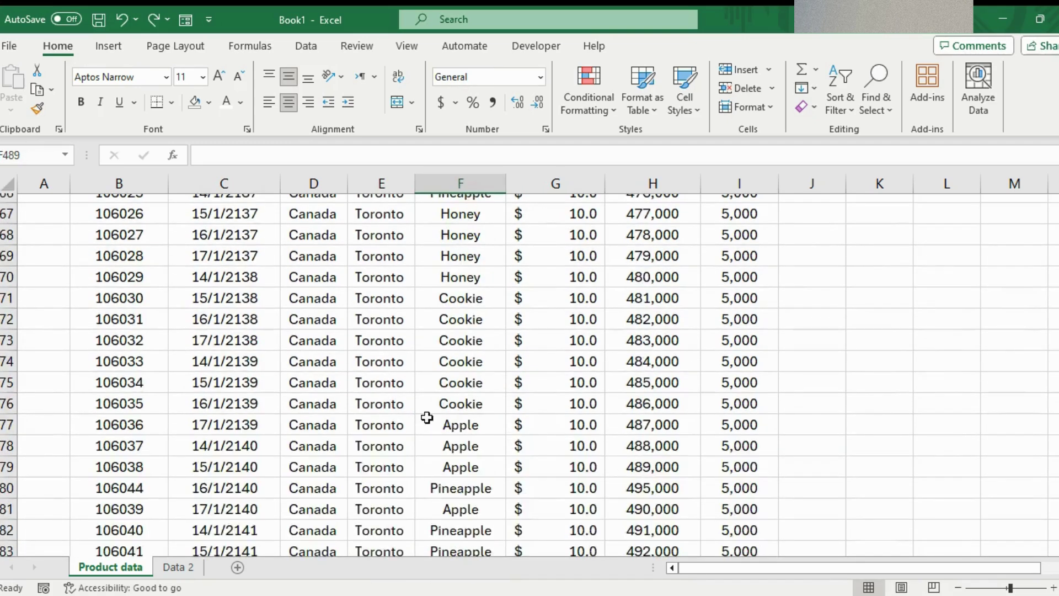
scroll(427, 418, "down", 5)
key("alt+Down")
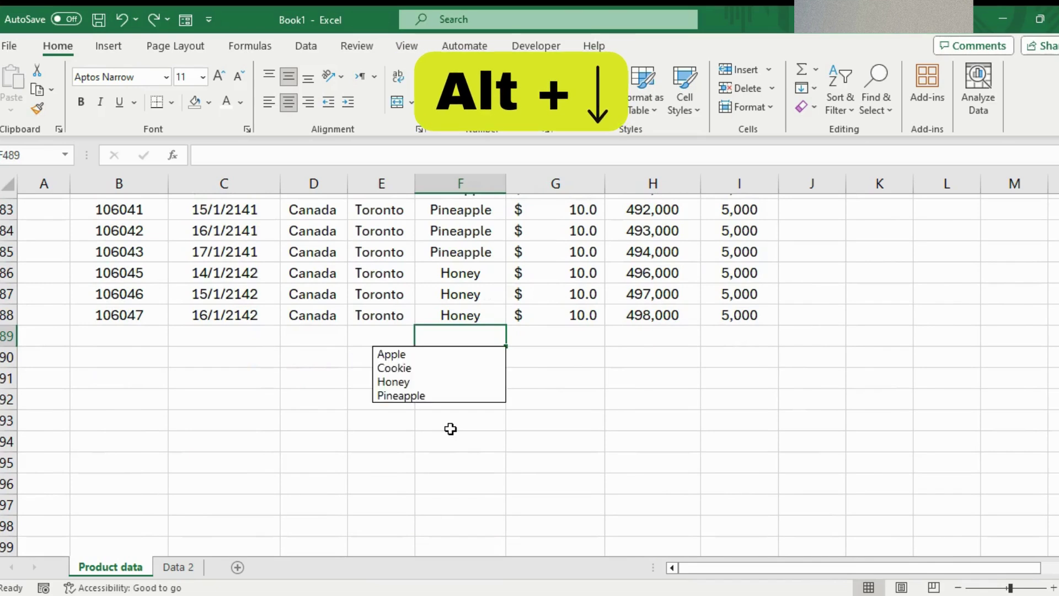
left_click(400, 368)
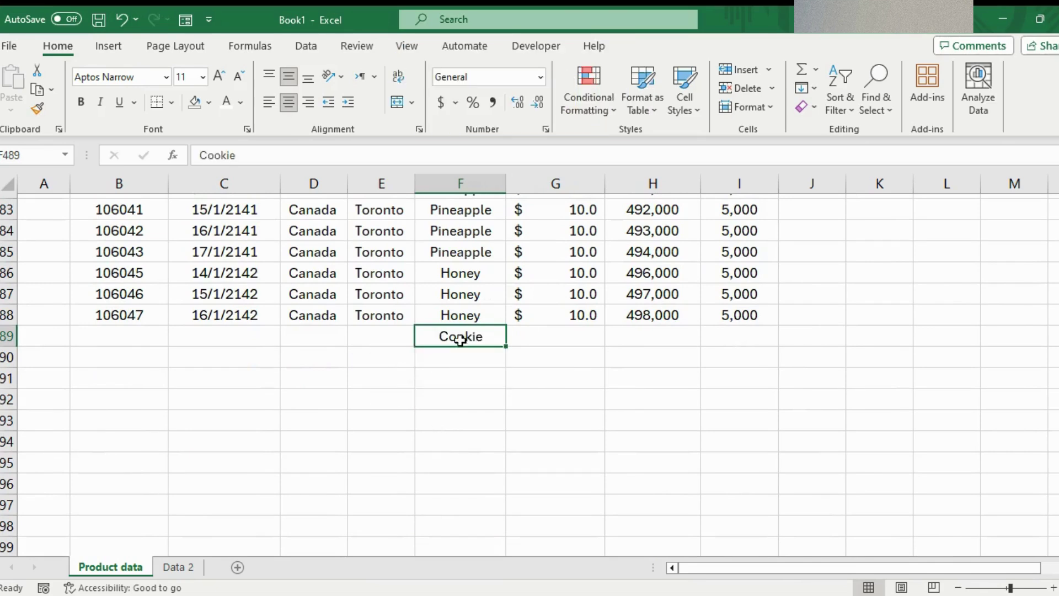
scroll(464, 359, "up", 8)
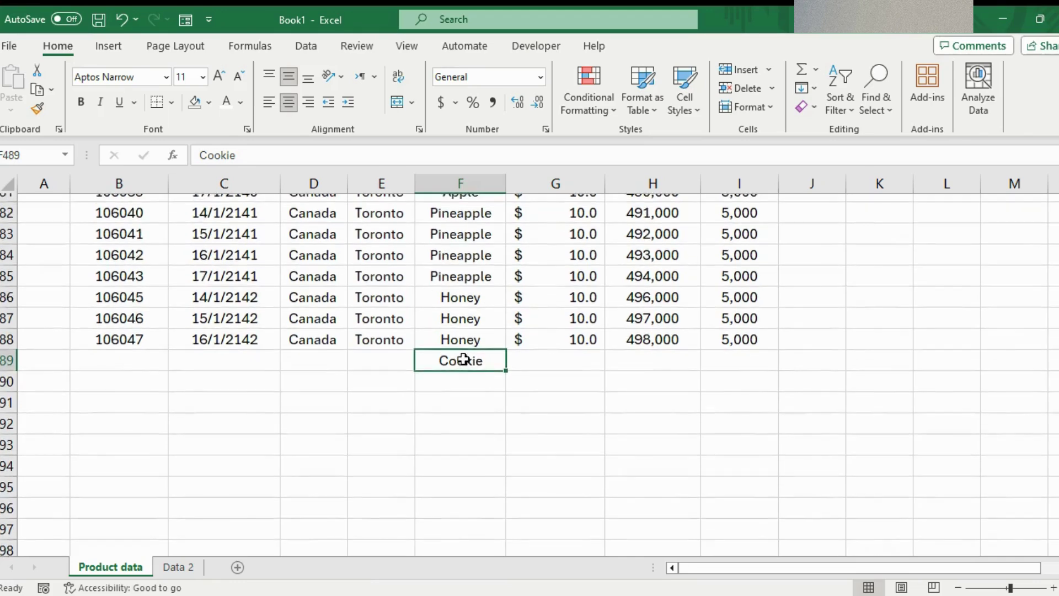
scroll(463, 359, "down", 9)
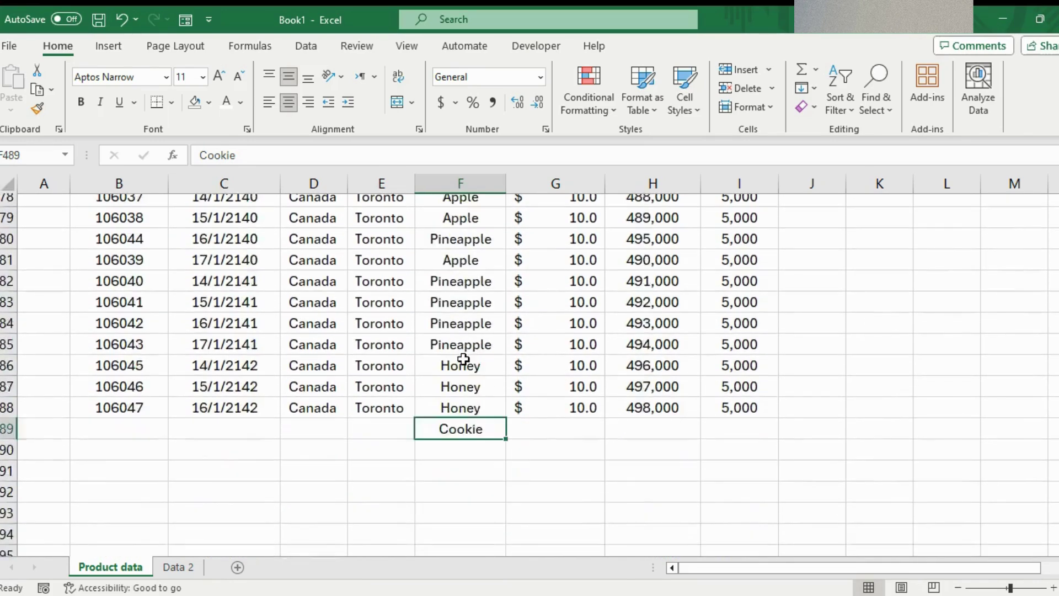
scroll(464, 359, "up", 3)
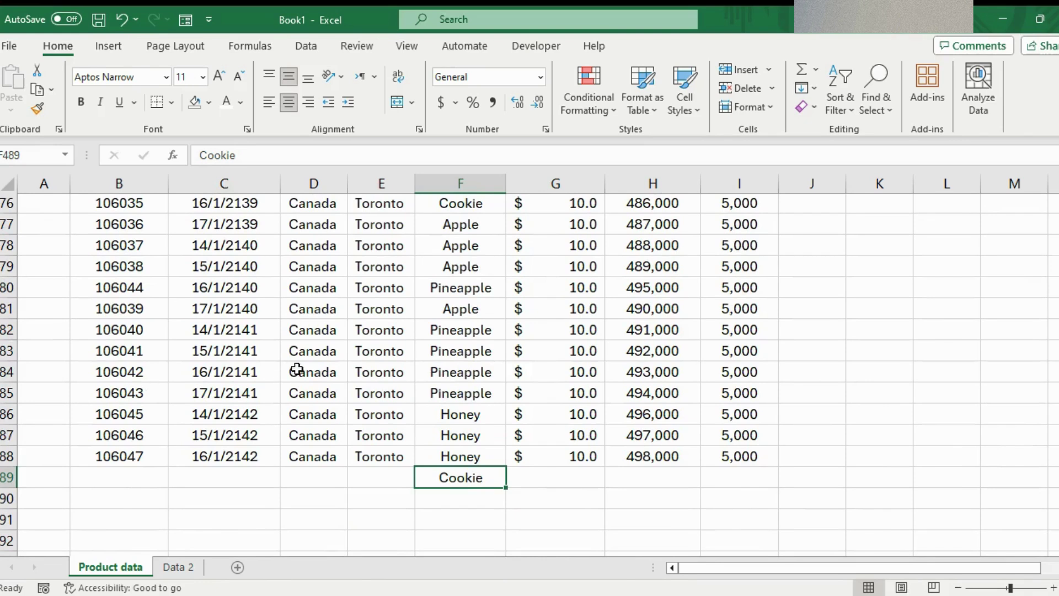
left_click(310, 355)
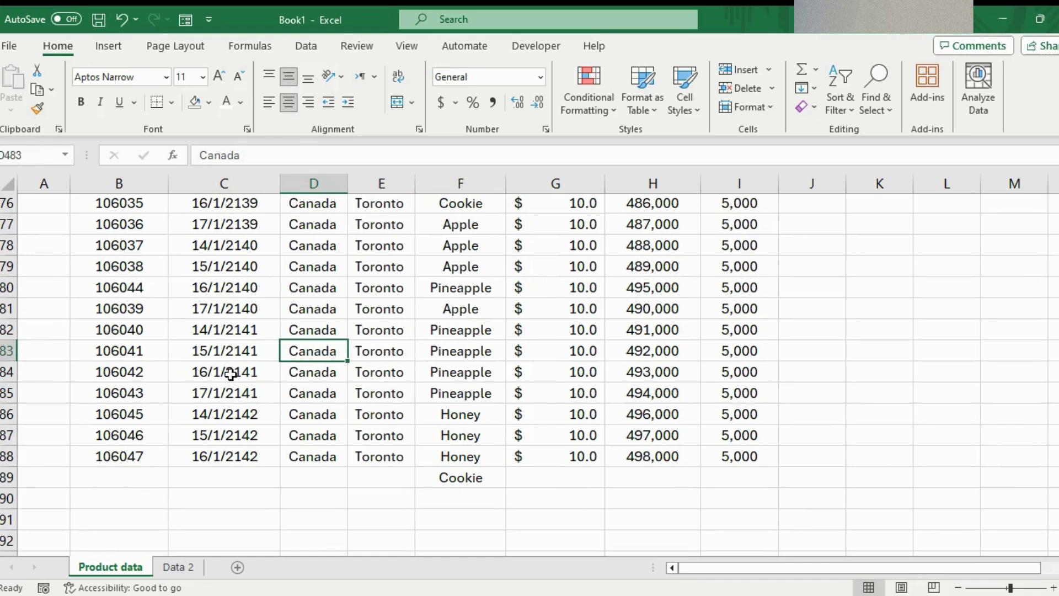
key("shift+space")
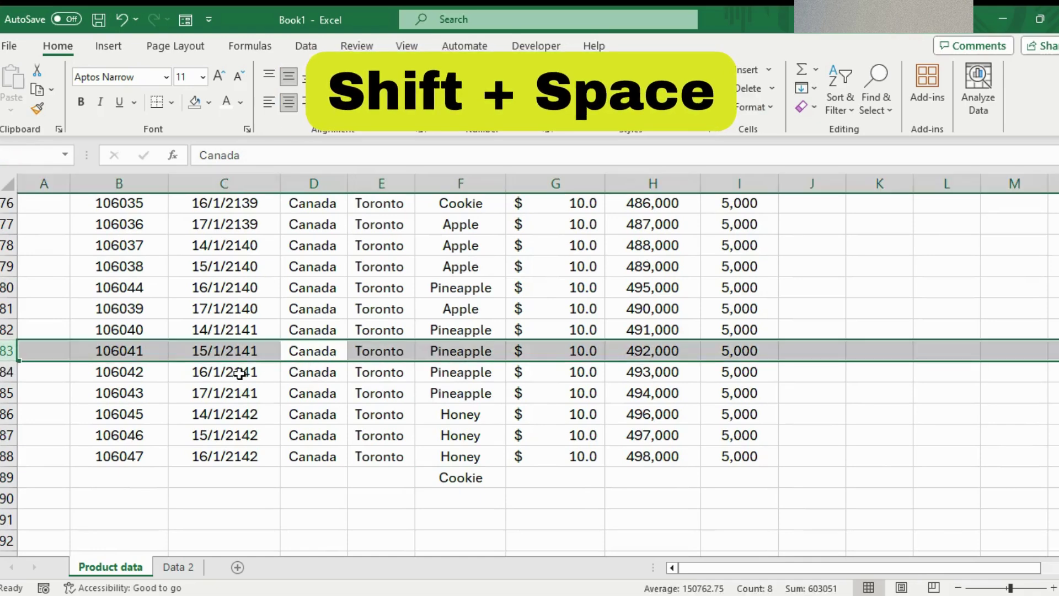
left_click(237, 309)
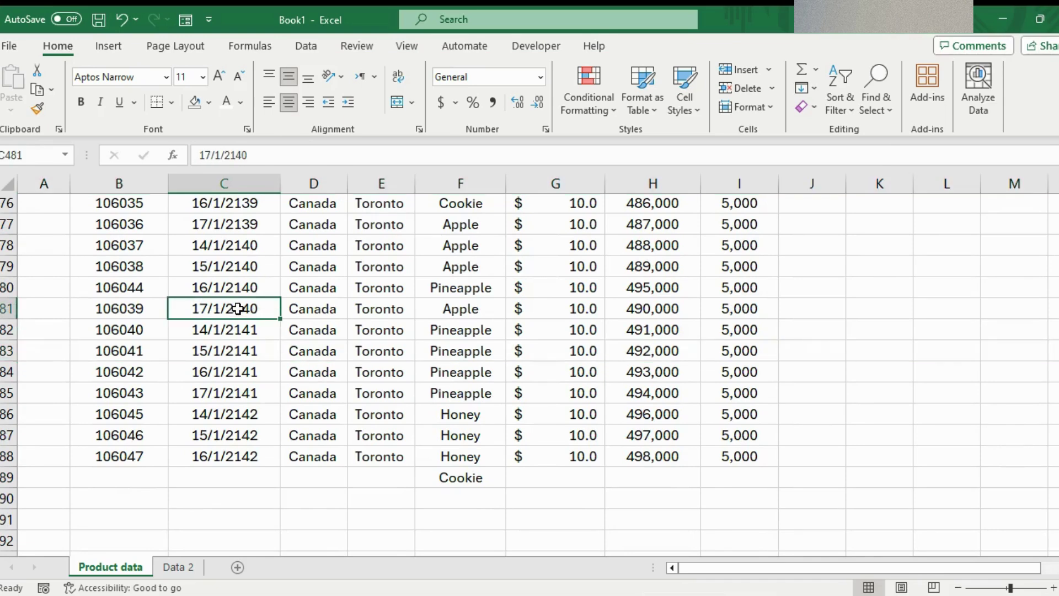
key("ctrl+space")
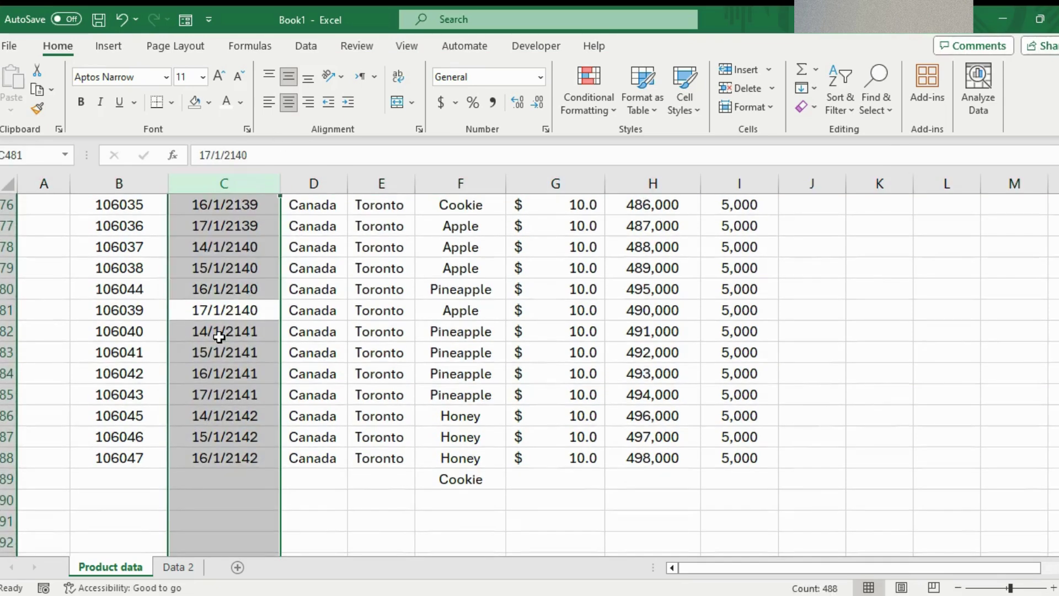
left_click(218, 337)
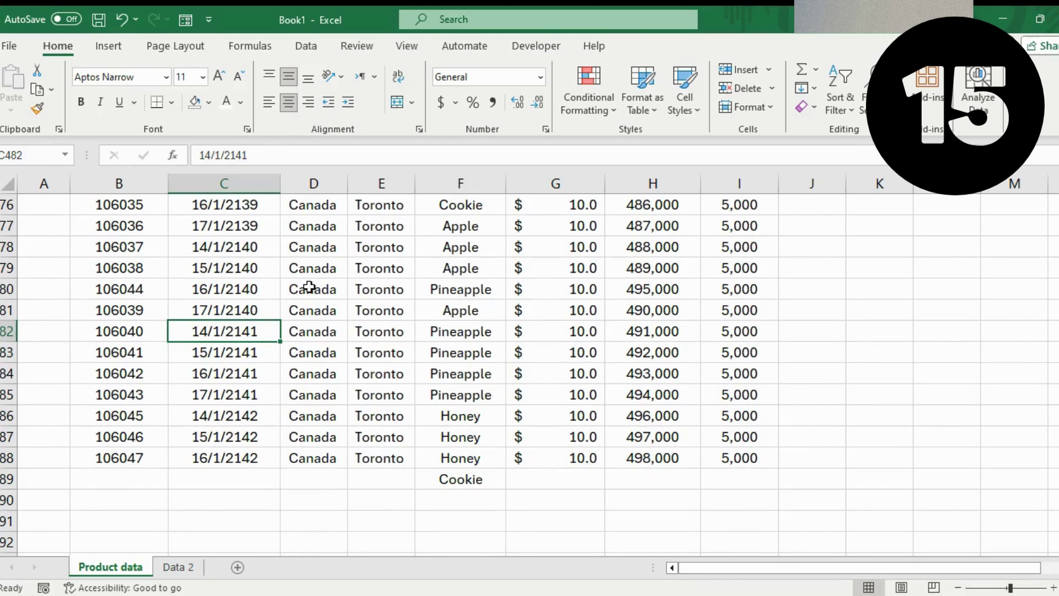
left_click(318, 309)
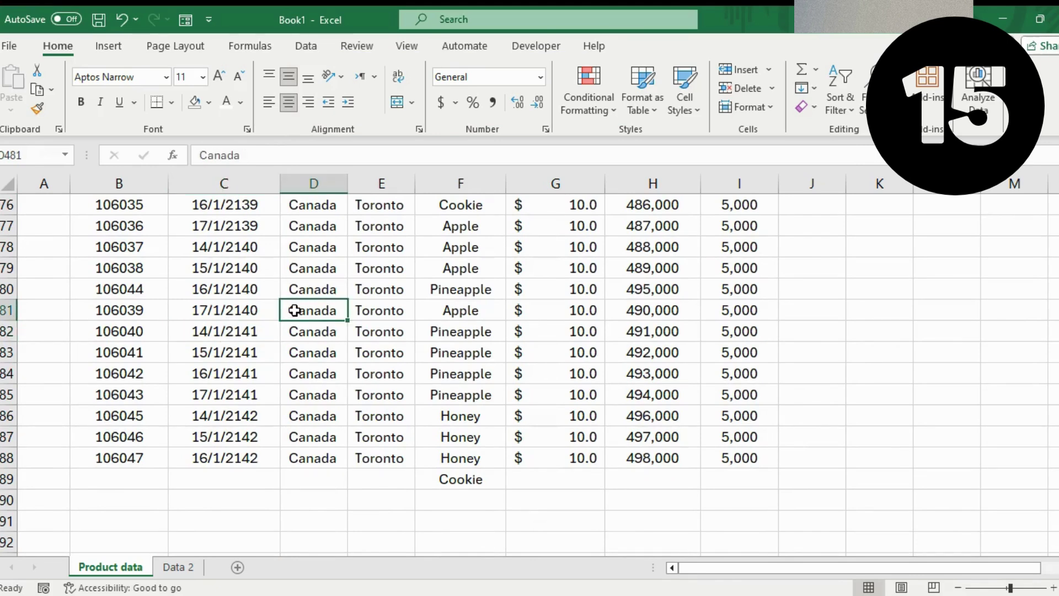
left_click(304, 374)
key("shift+space")
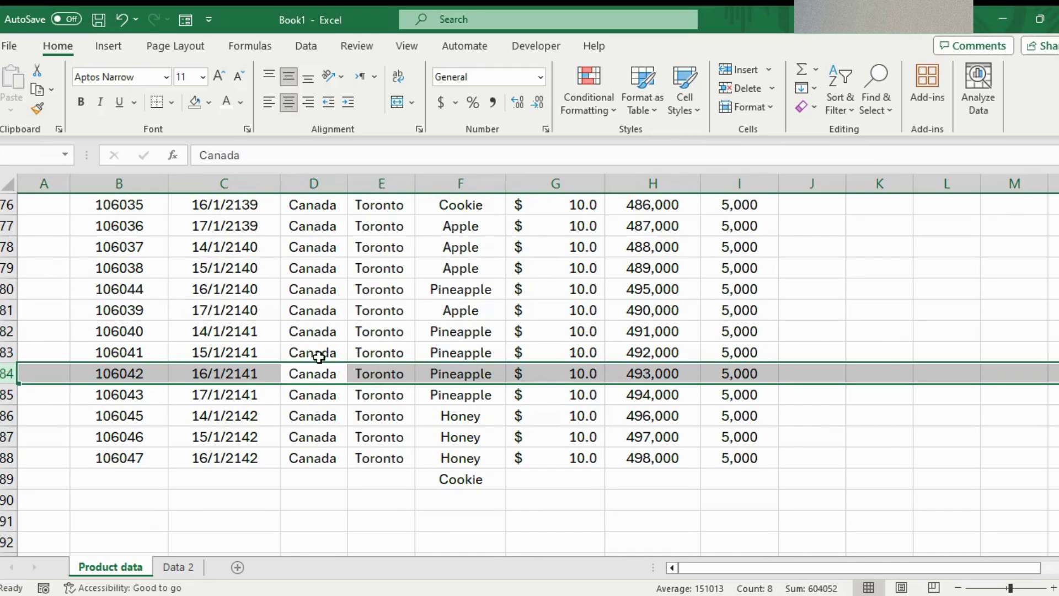
key("ctrl+shift+plus")
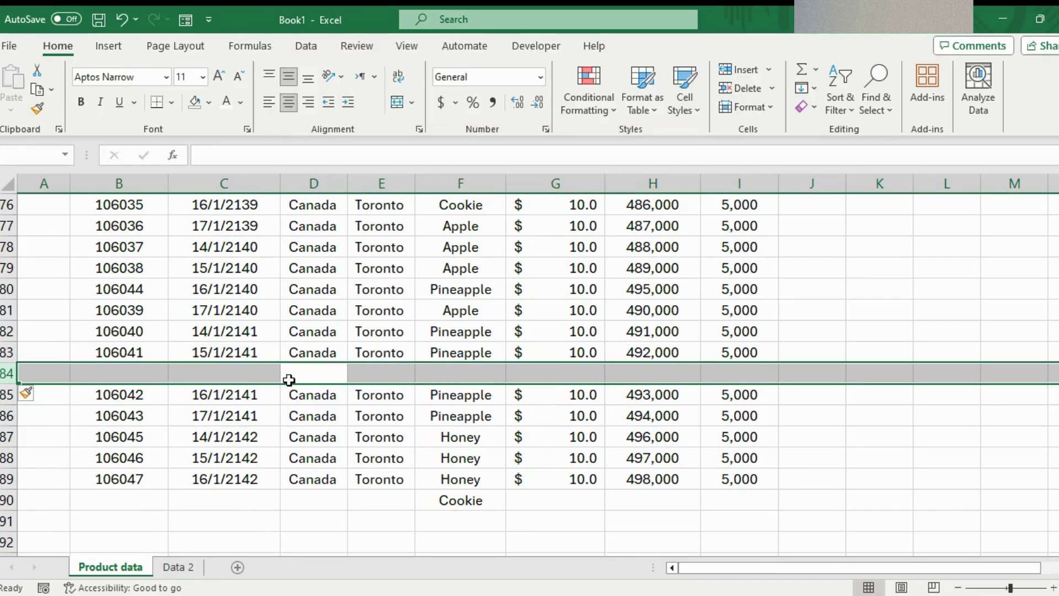
key("ctrl+shift+plus")
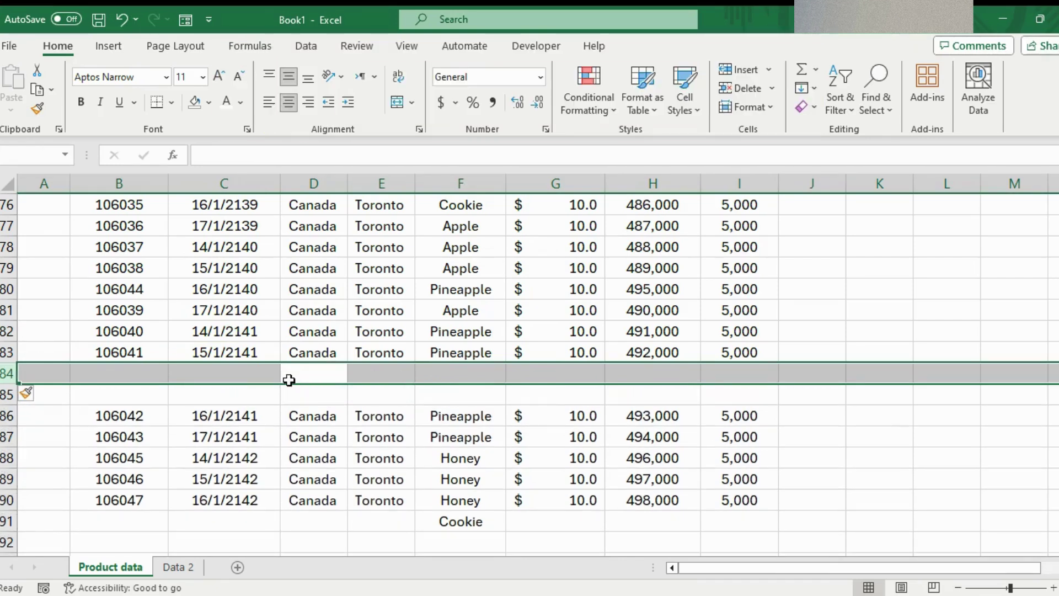
key("ctrl+minus")
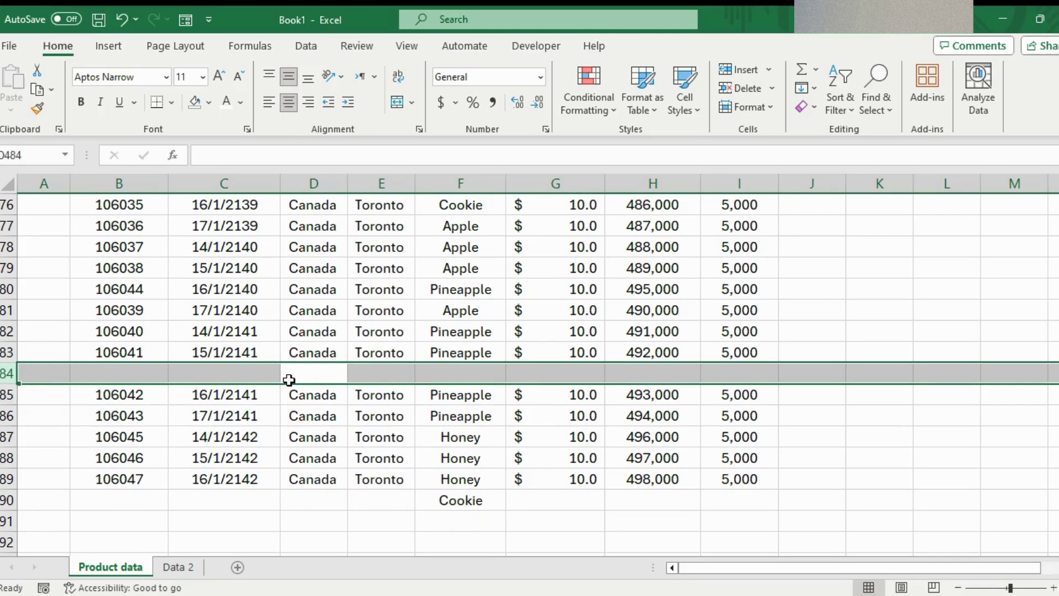
key("ctrl+minus")
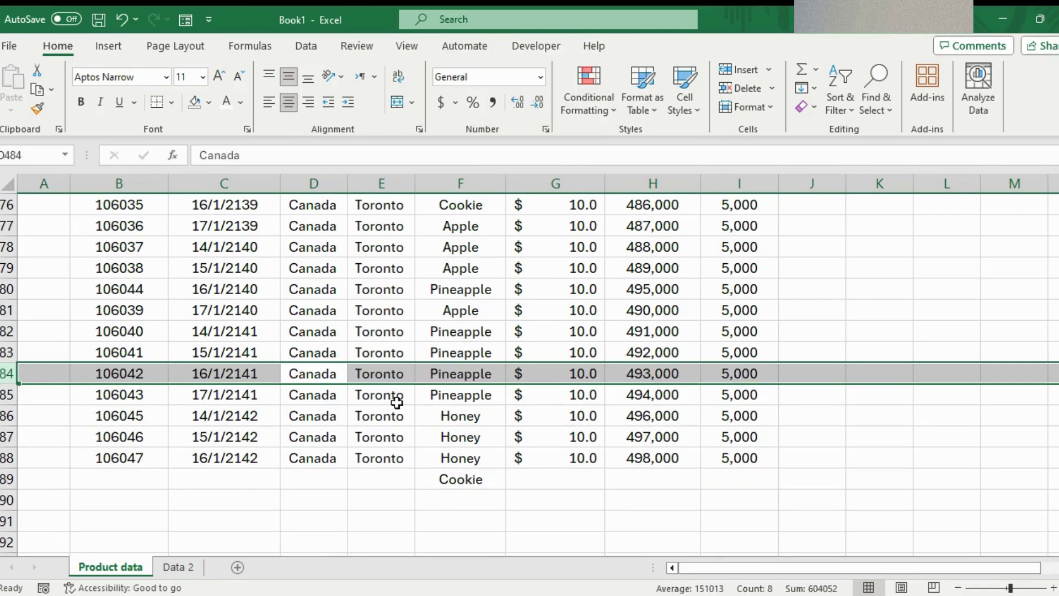
left_click(216, 418)
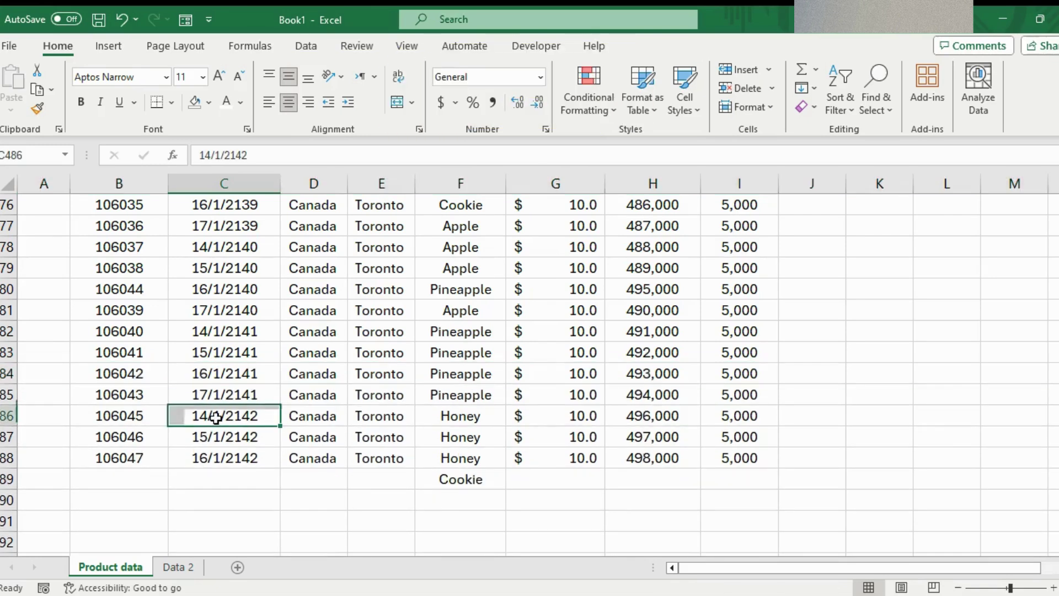
left_click(223, 360)
key("ctrl+space")
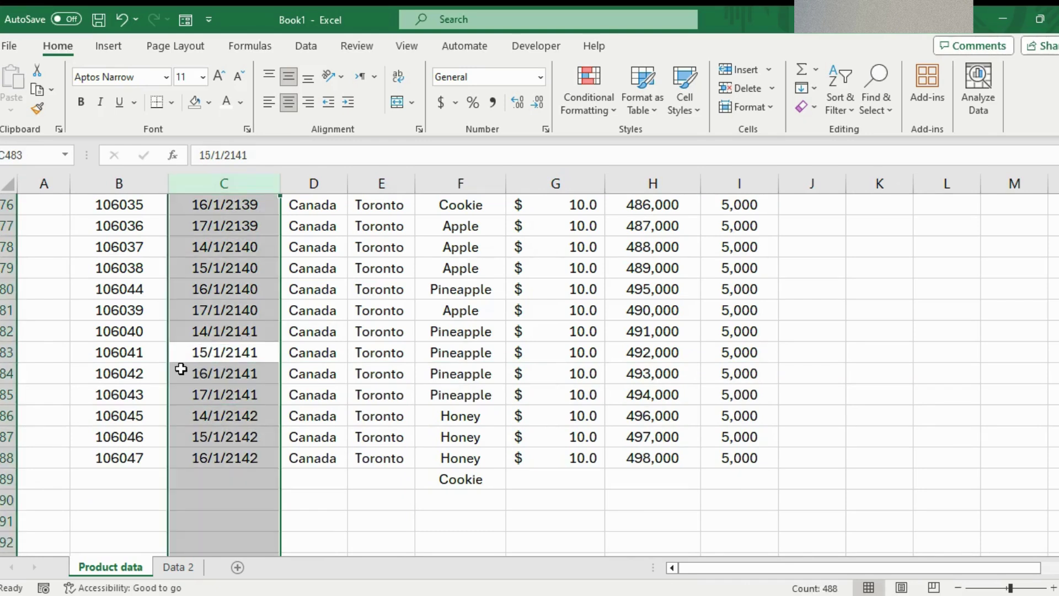
key("ctrl+shift+plus")
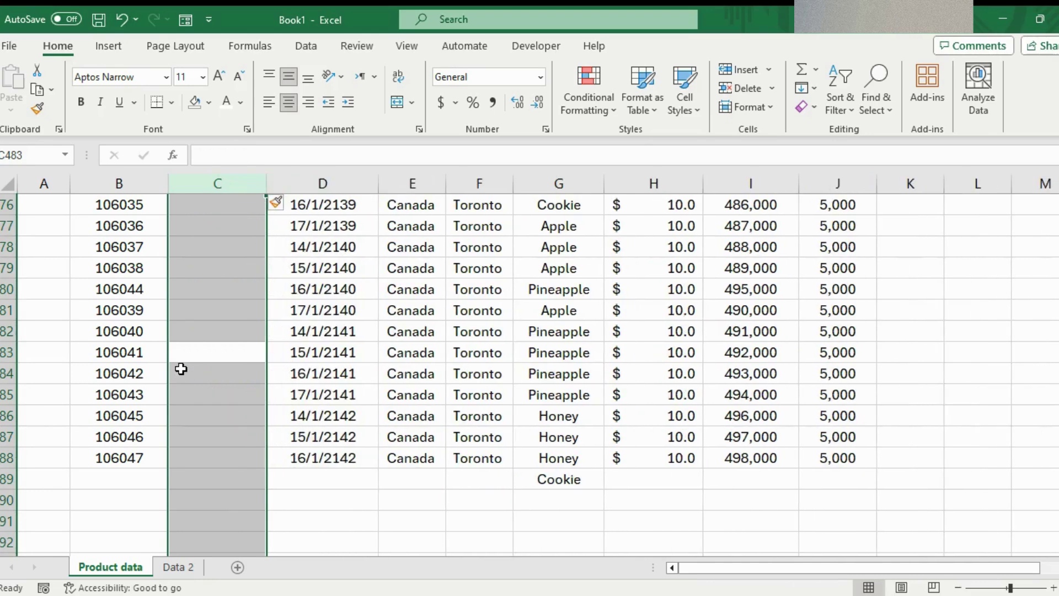
key("ctrl+z")
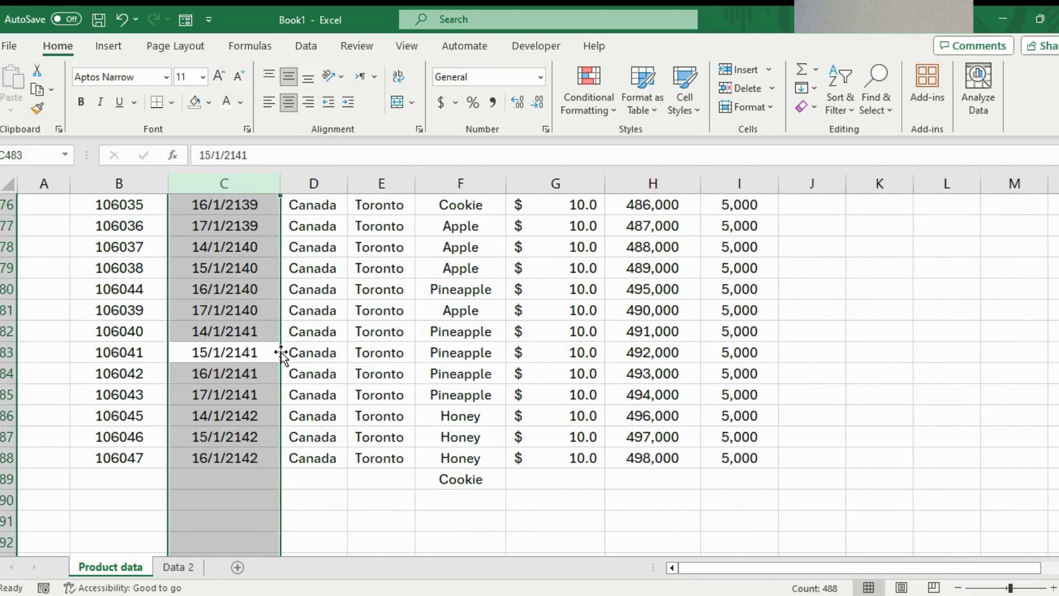
- Move row 485 onto row 479, confirming the data replacement
left_click(295, 352)
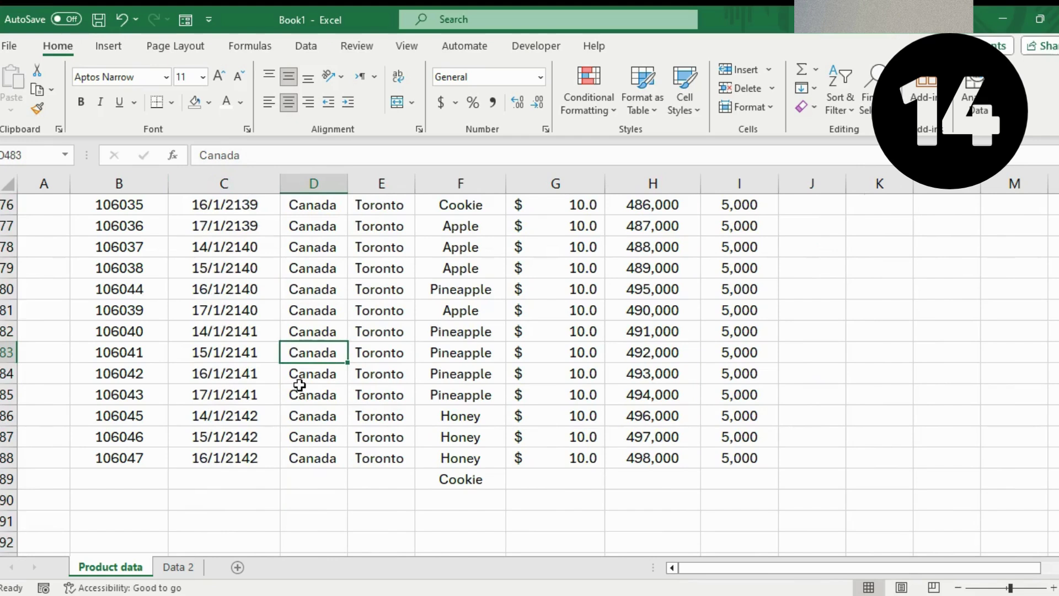
left_click(293, 393)
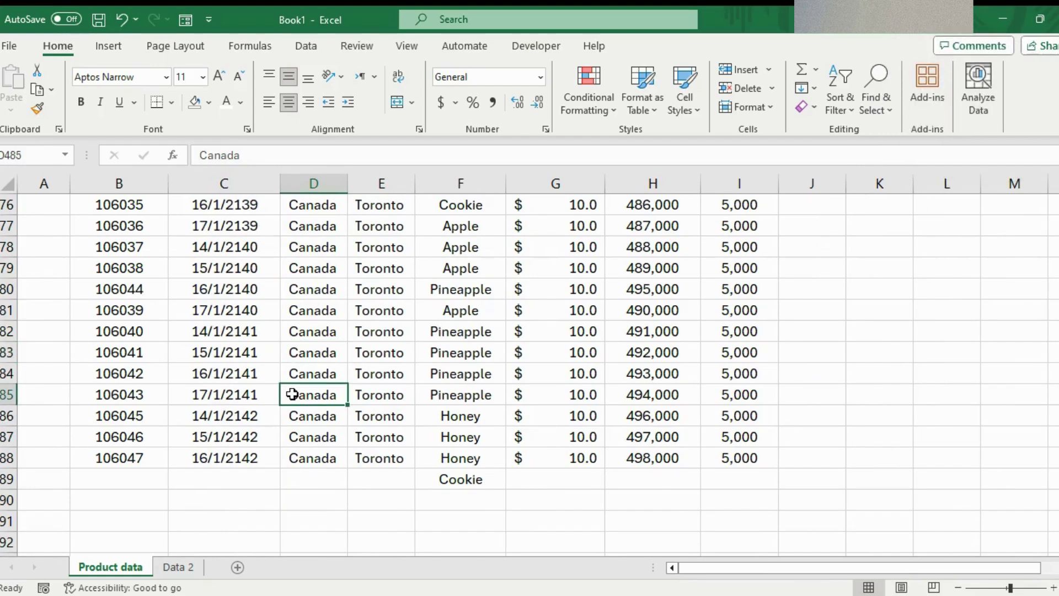
key("shift+space")
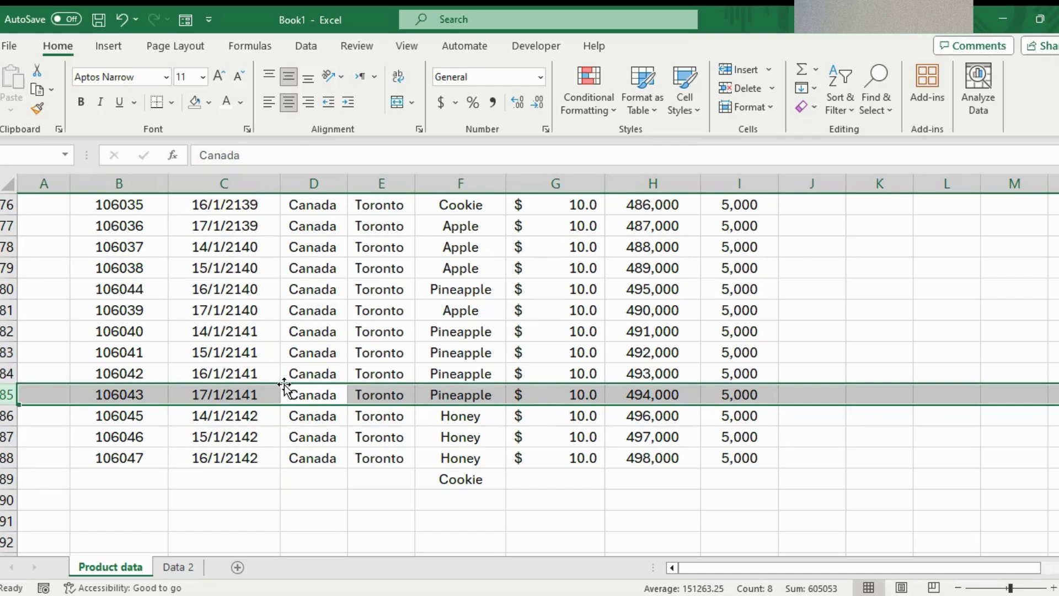
left_click_drag(284, 385, 279, 275)
left_click(516, 355)
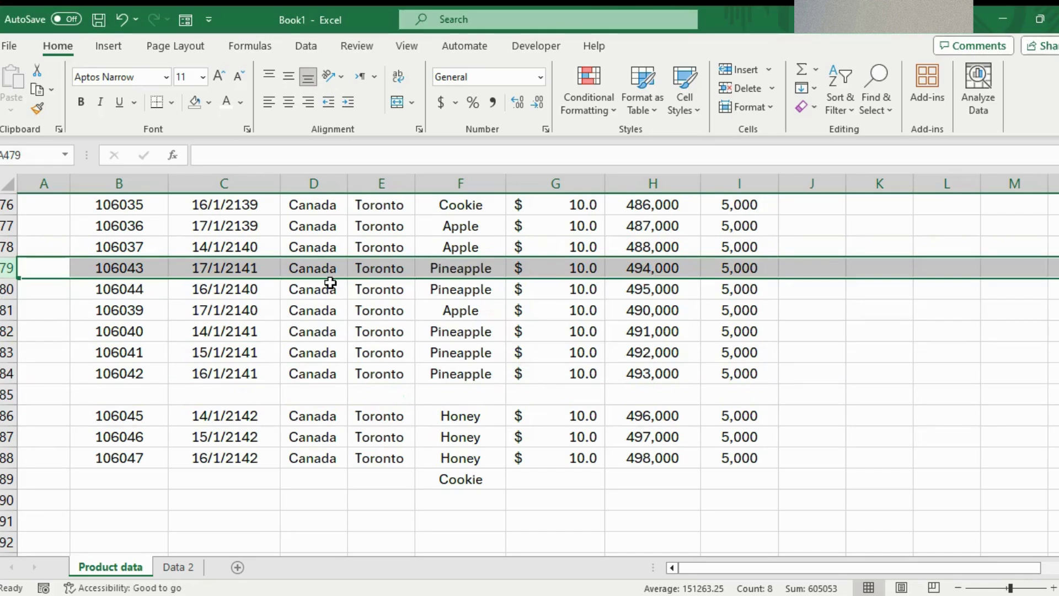
- Drag row 479's data back down to row 485
left_click(358, 260, "shift")
left_click(434, 271)
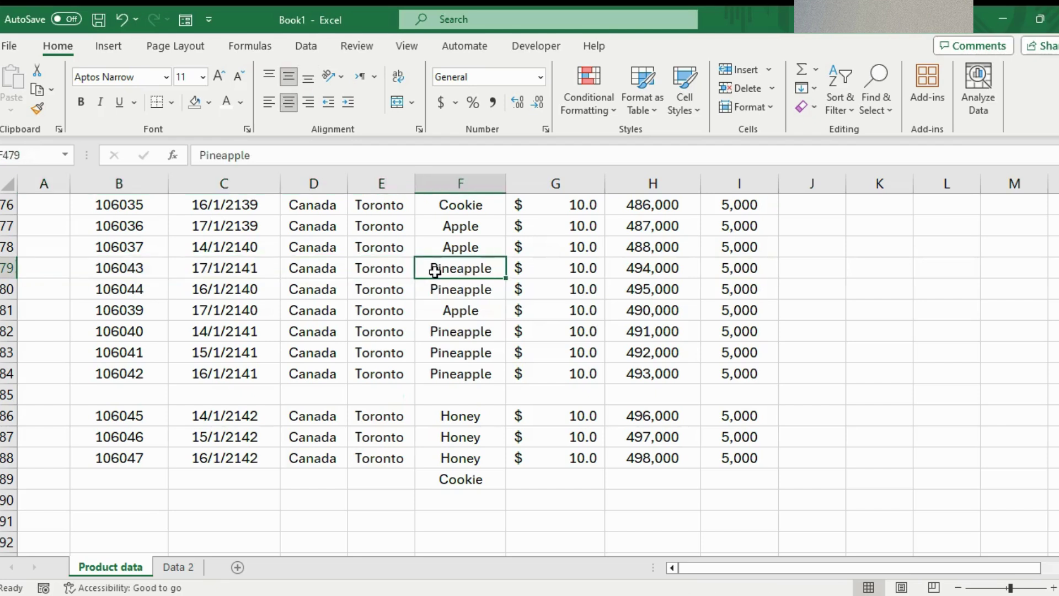
key("shift+space")
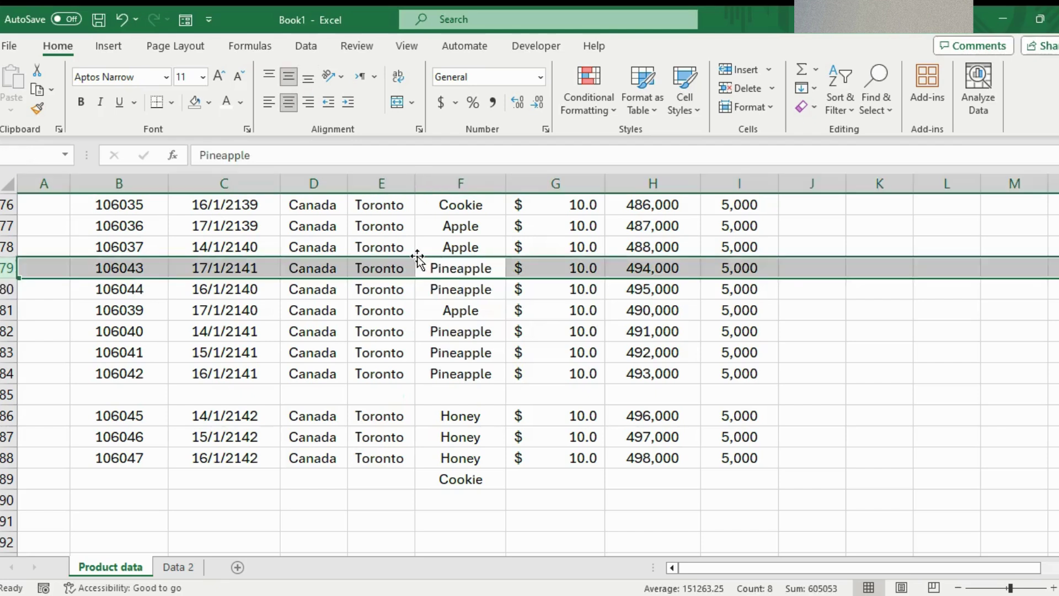
left_click_drag(418, 256, 392, 394)
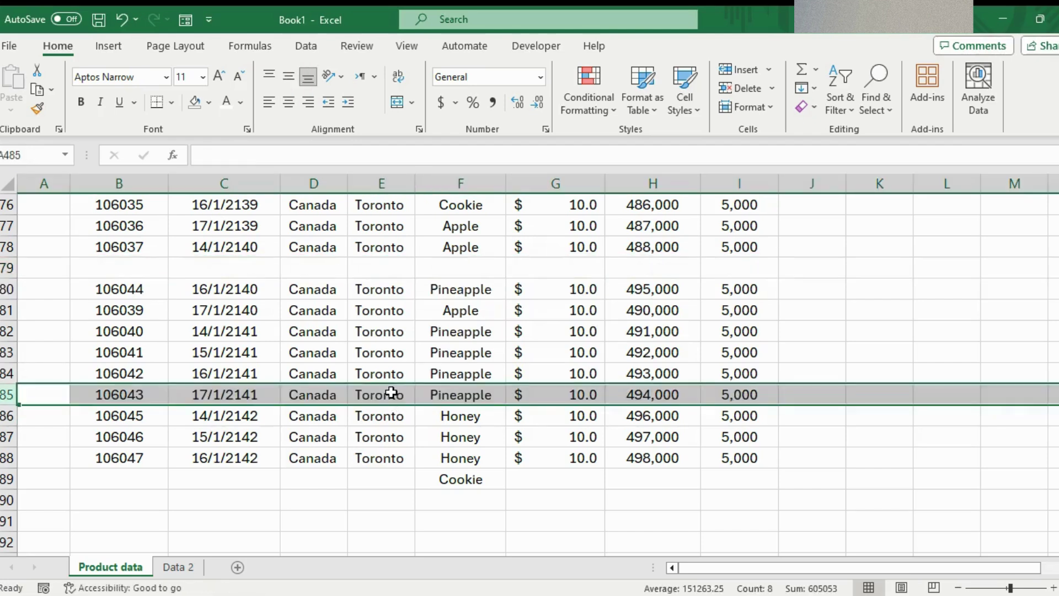
- Undo both row moves to restore the original order and jump to the Product header
key("ctrl+z")
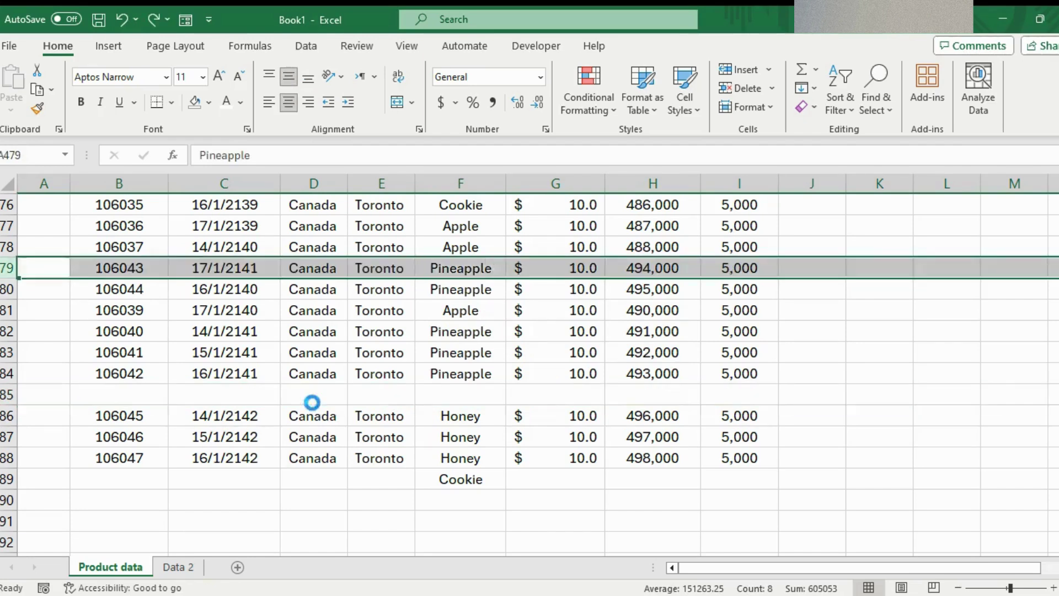
key("ctrl+z")
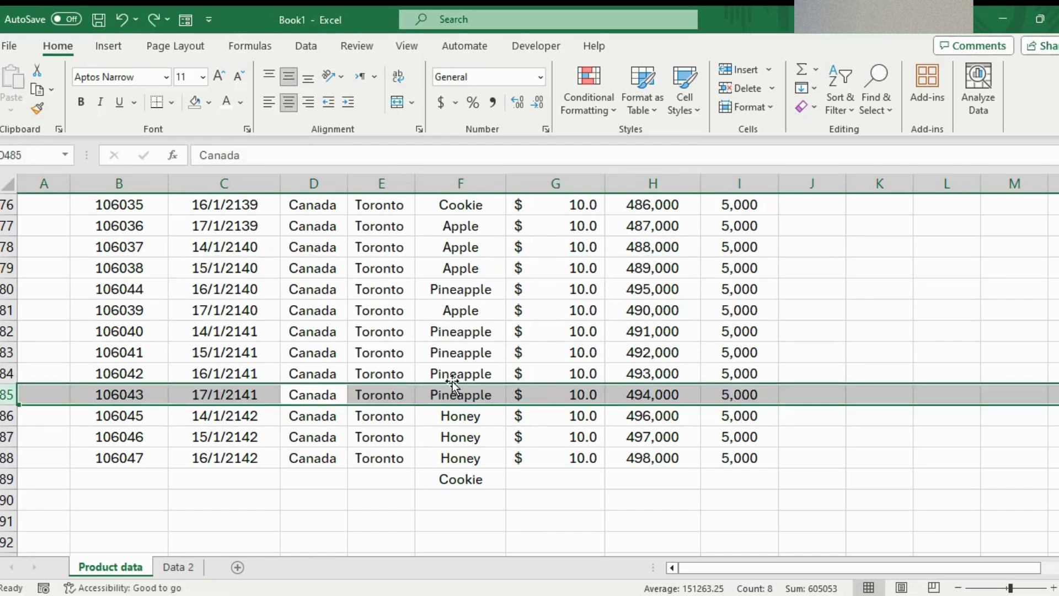
left_click(445, 345)
key("ctrl+Up")
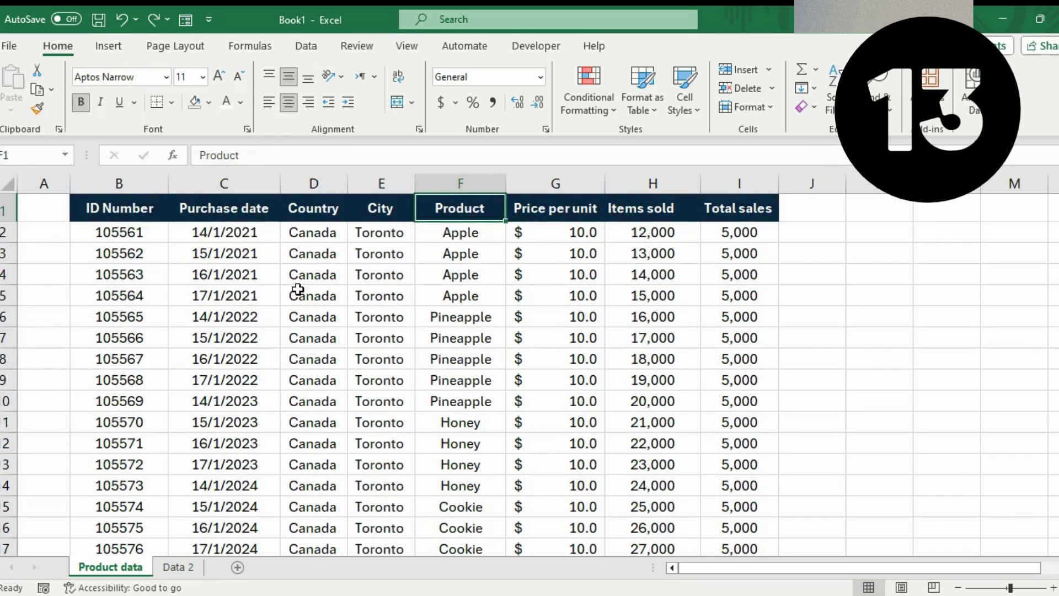
- Break the H1 header into 'Items' over 'sold' and drag row 1 taller to fit
left_click(655, 238)
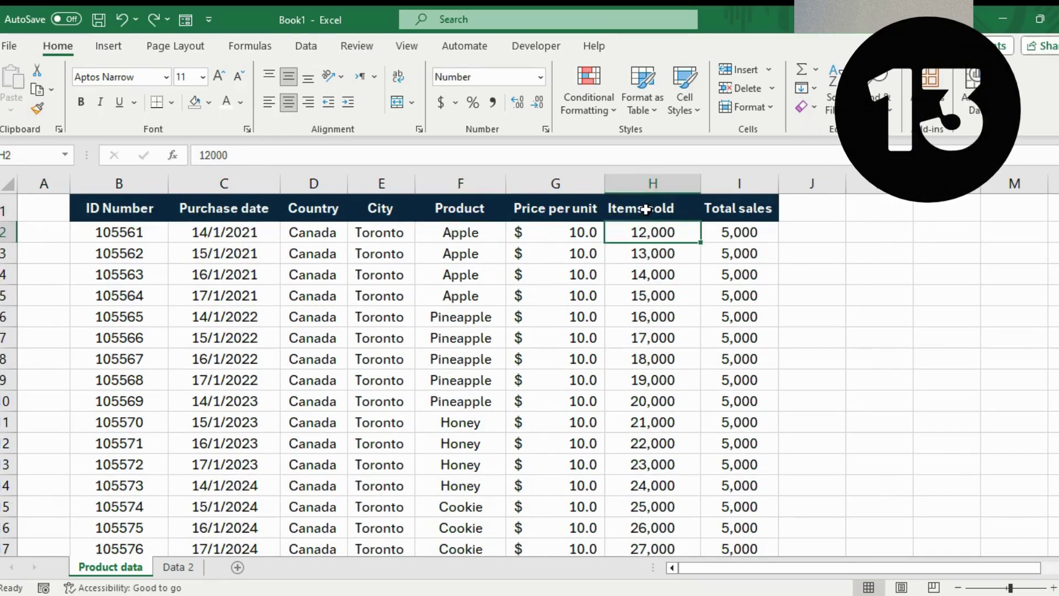
left_click(644, 217)
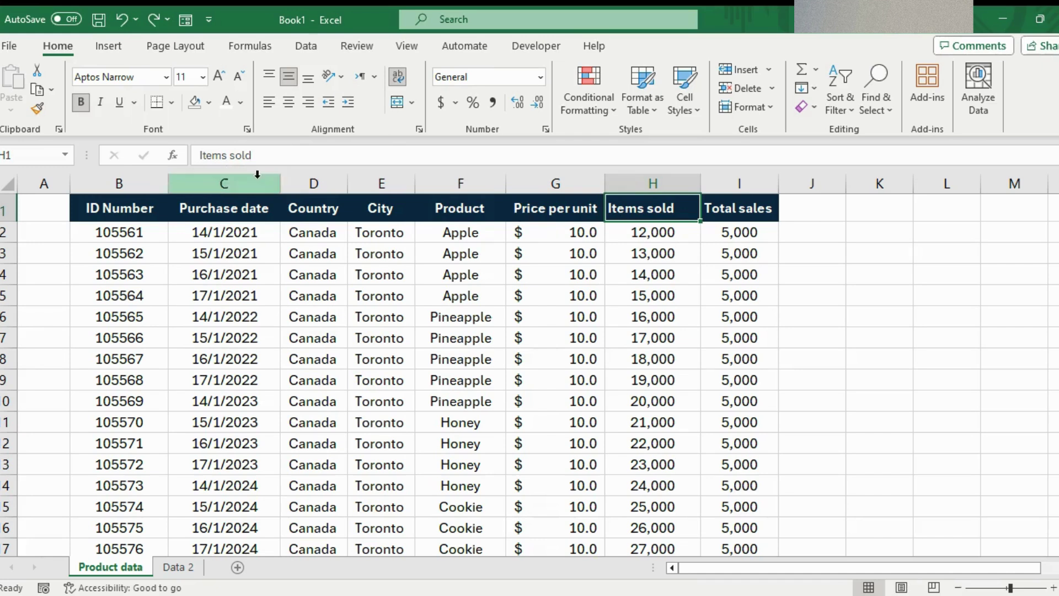
left_click(229, 157)
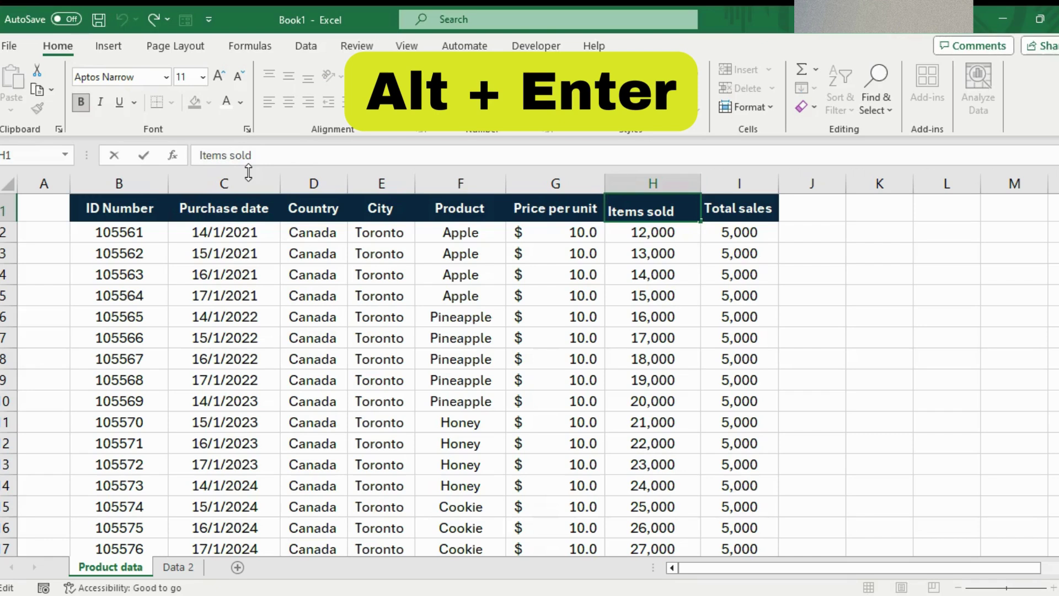
key("alt+Return")
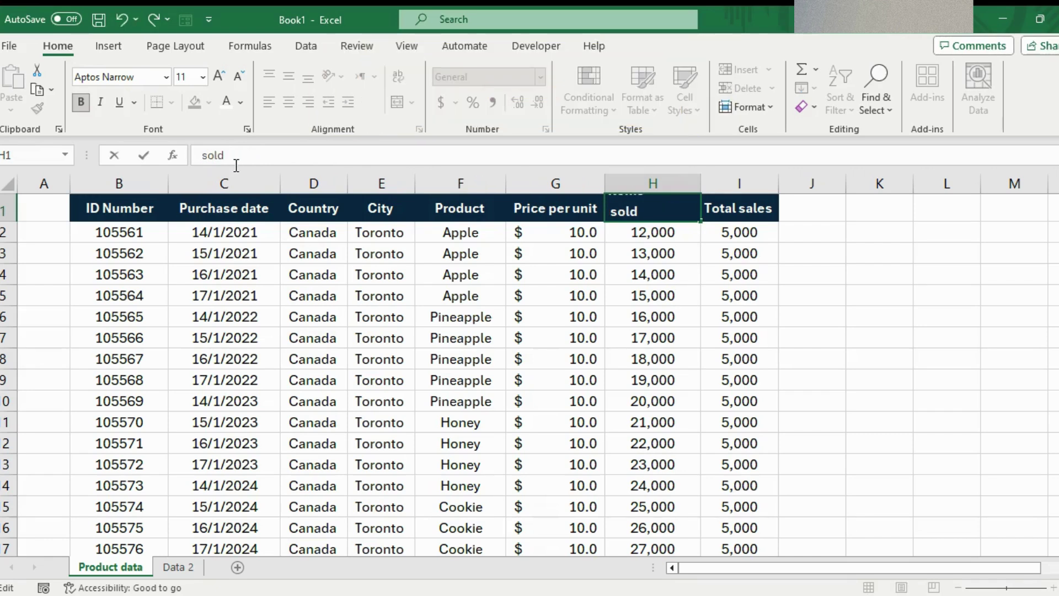
key("Return")
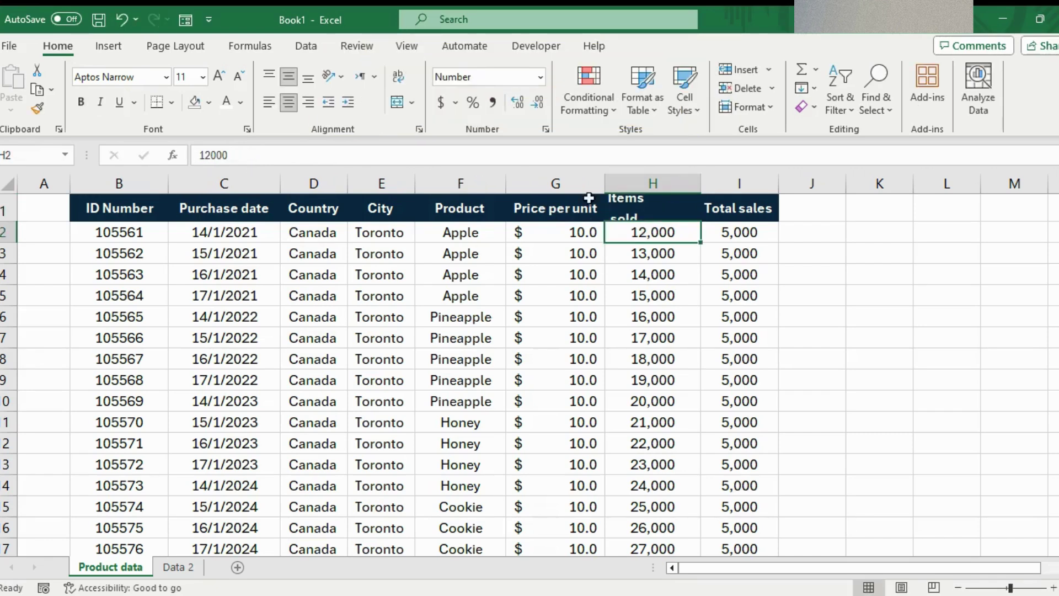
left_click_drag(17, 221, 18, 238)
left_click(684, 217)
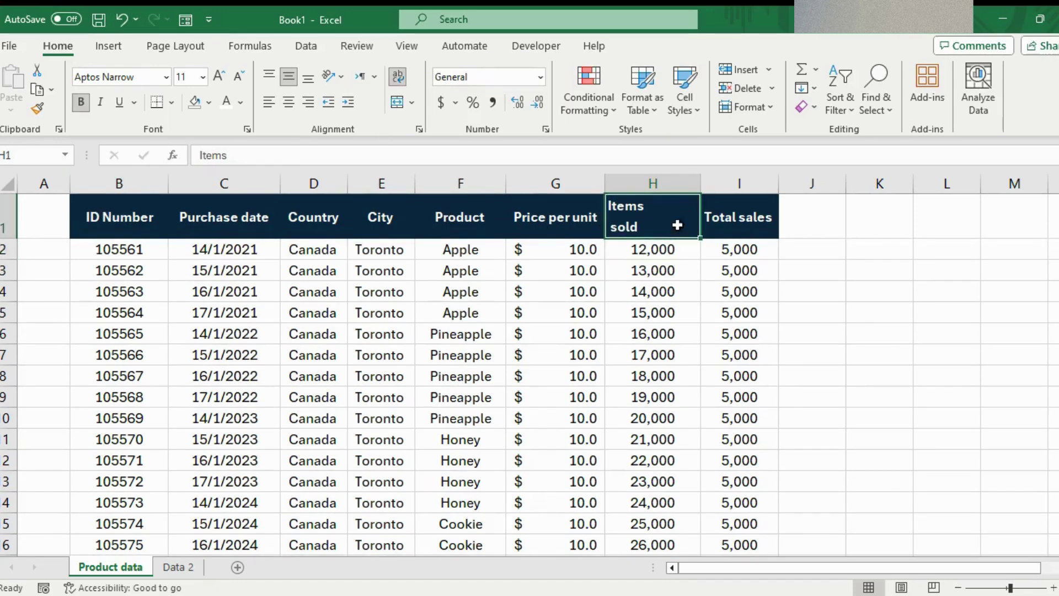
left_click(652, 418)
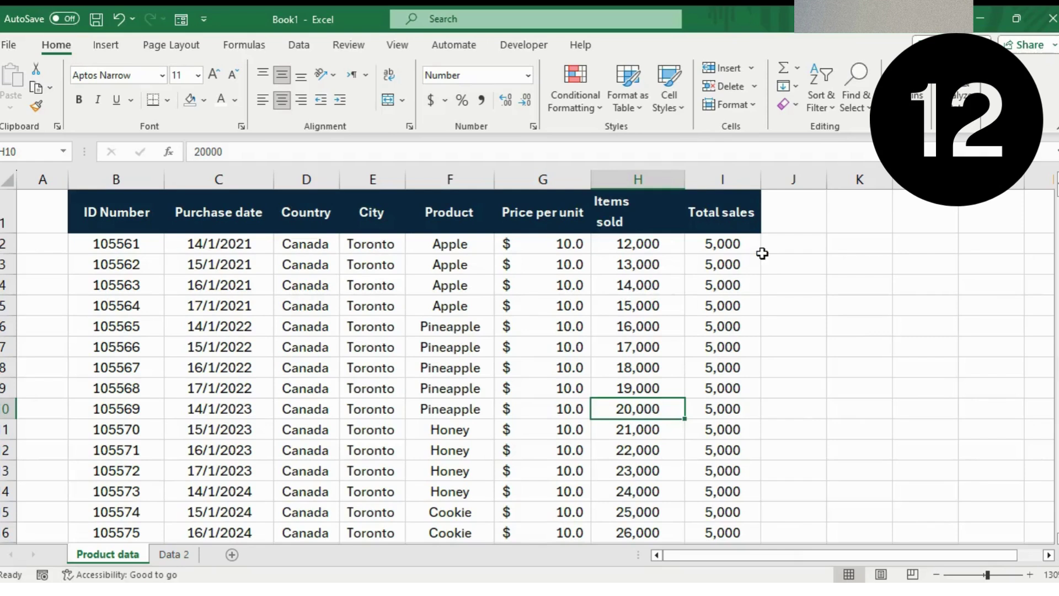
- Add a Shift+F2 note to H5 (15,000) reading 'Can you check this?'
left_click(718, 304)
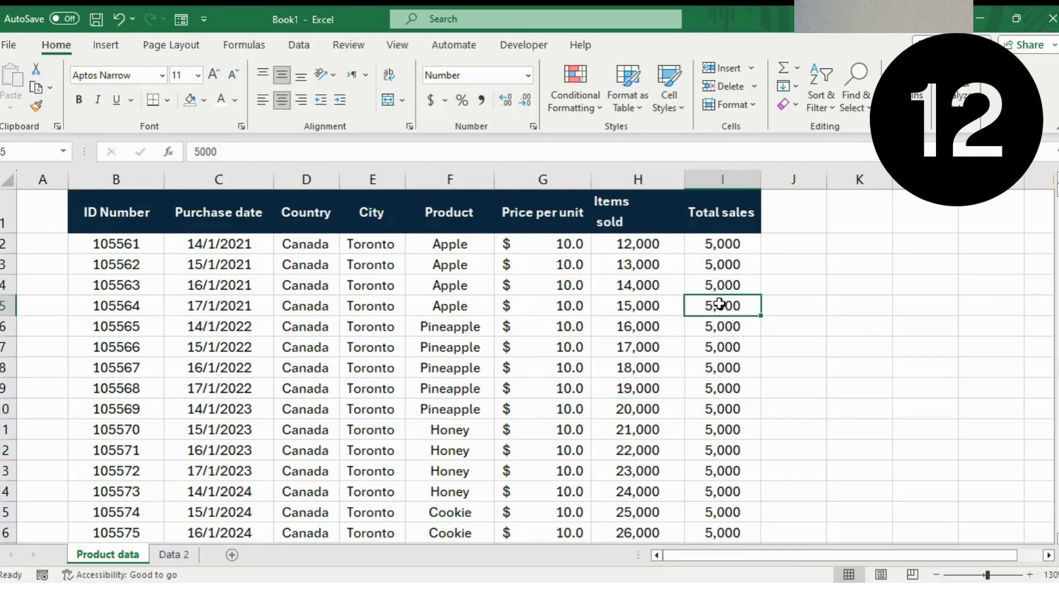
left_click(621, 309)
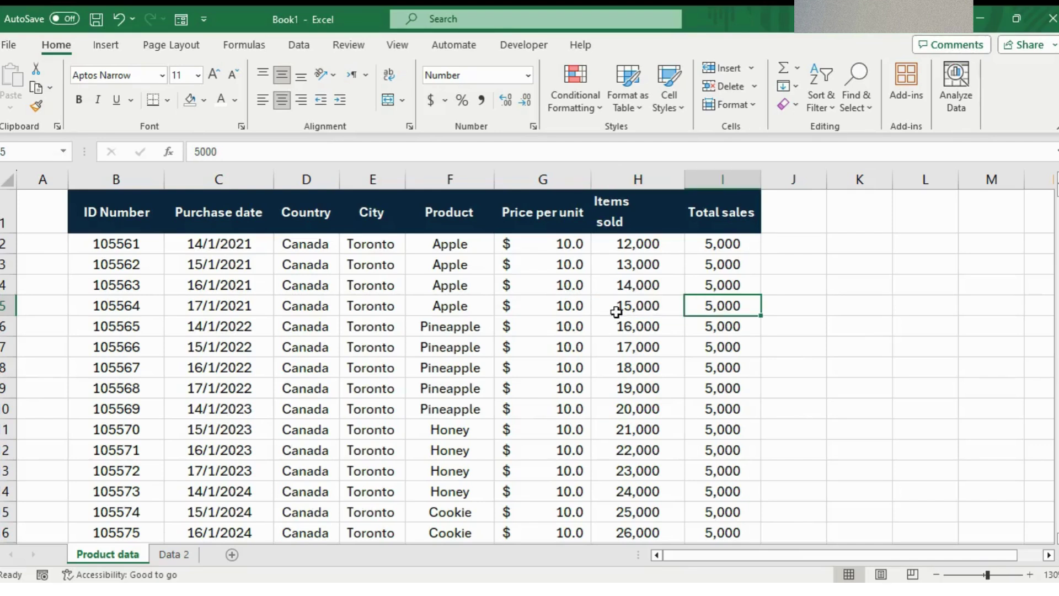
left_click(620, 305)
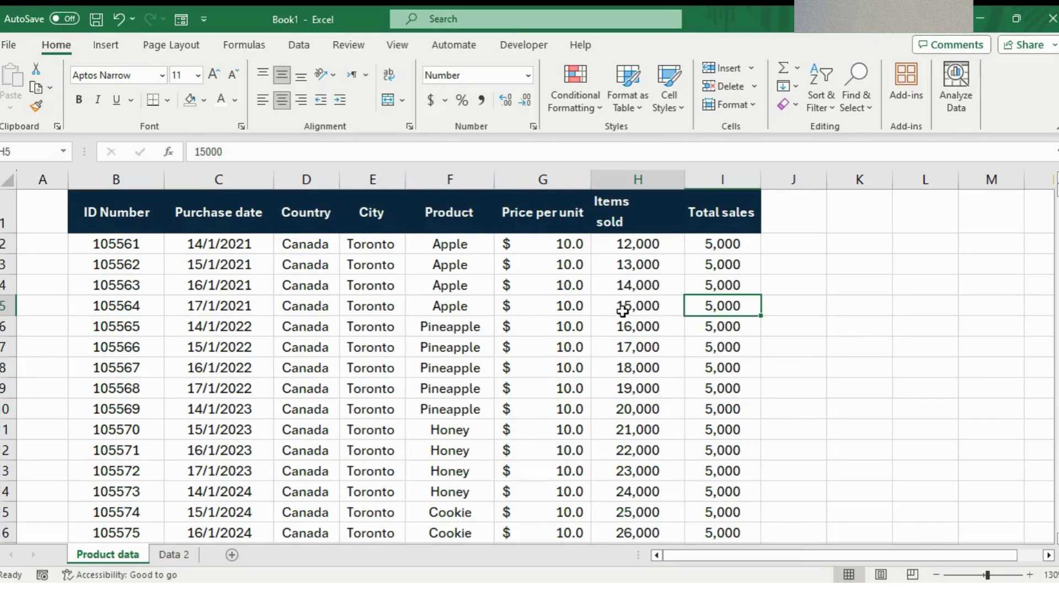
left_click(622, 305)
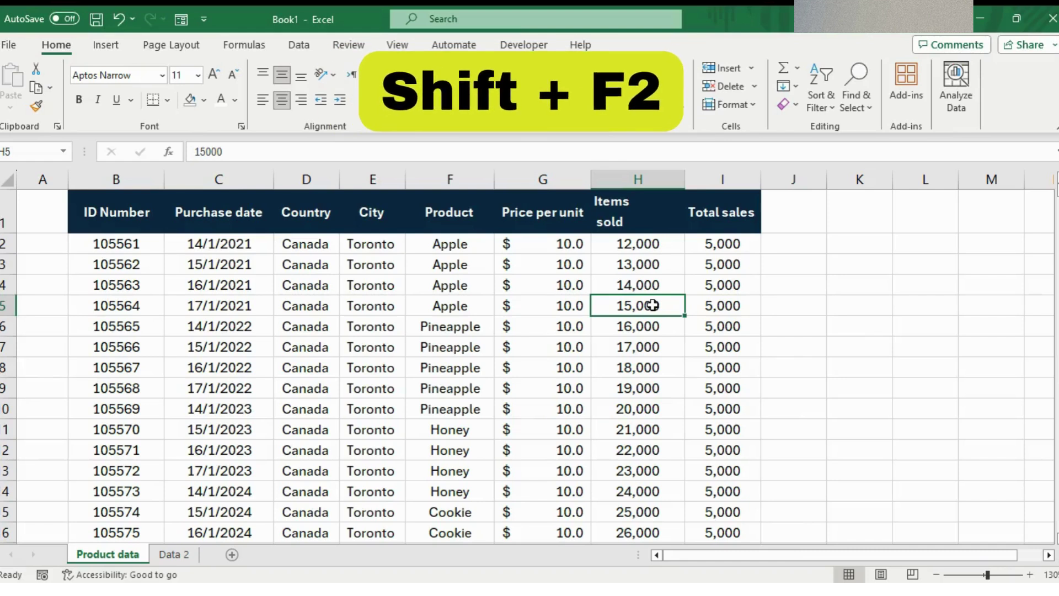
key("shift+F2")
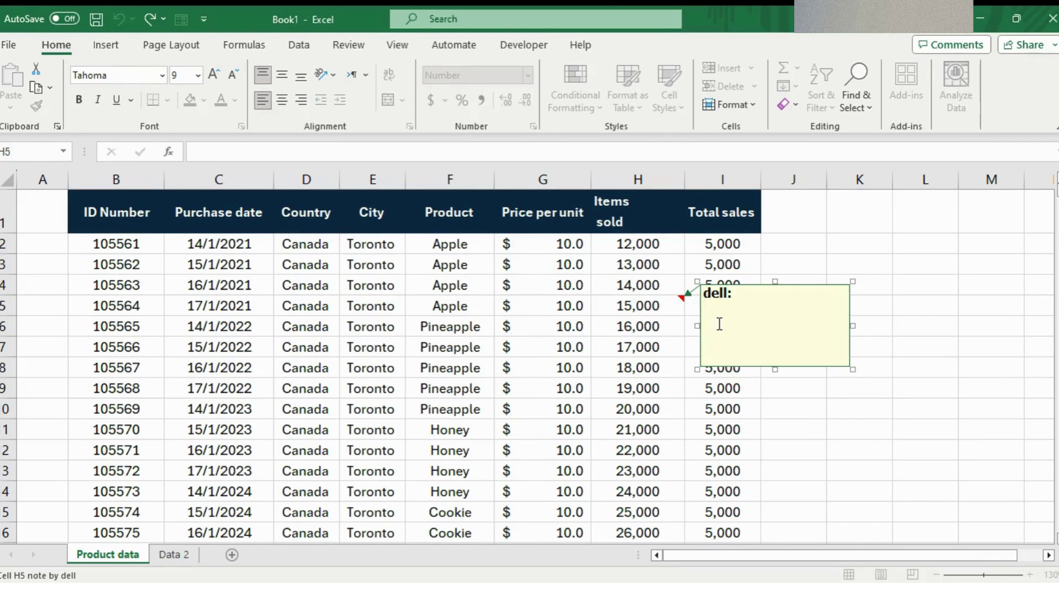
type("Can you check thi?")
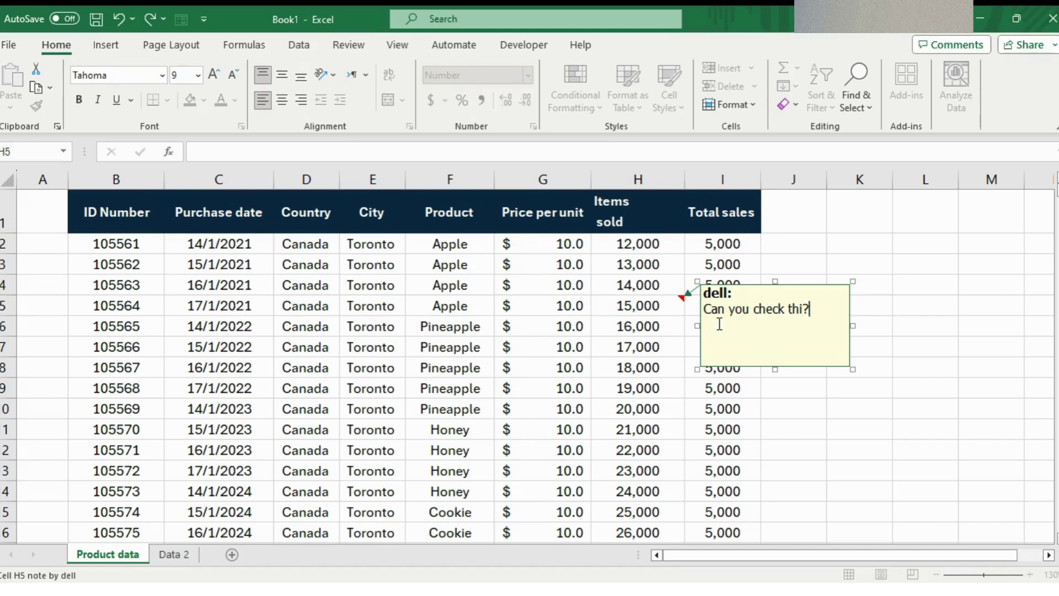
left_click(659, 326)
left_click(550, 324)
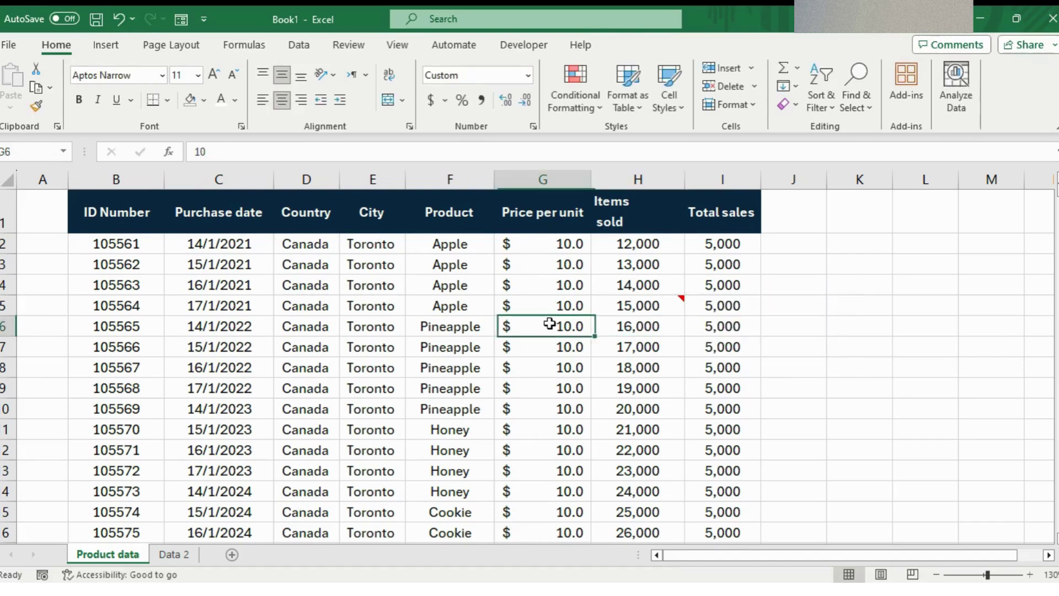
left_click(679, 303)
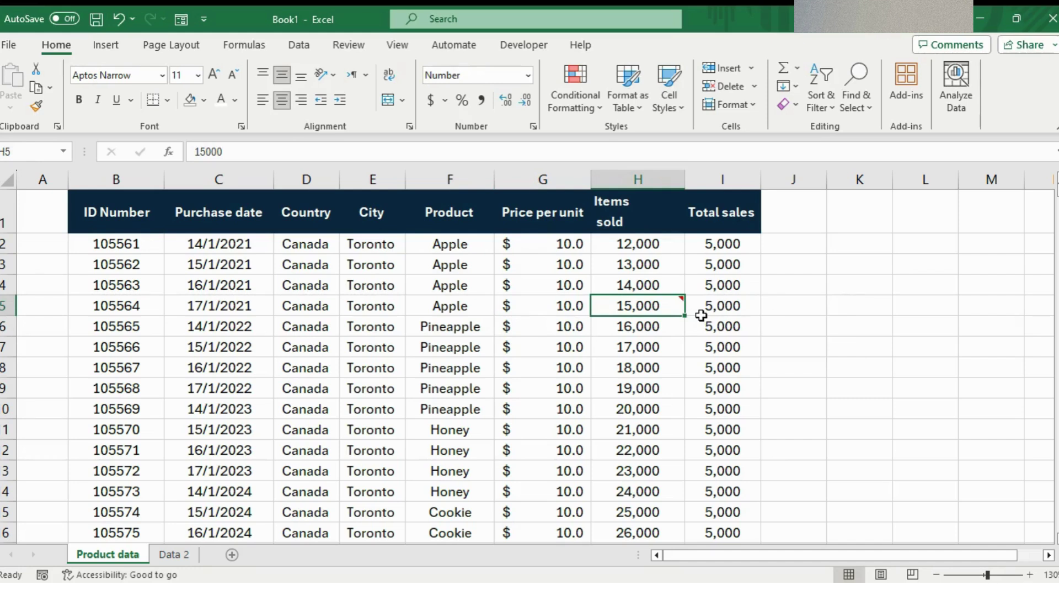
- Use Go To (Ctrl+G) to jump straight to cell A100
left_click(374, 376)
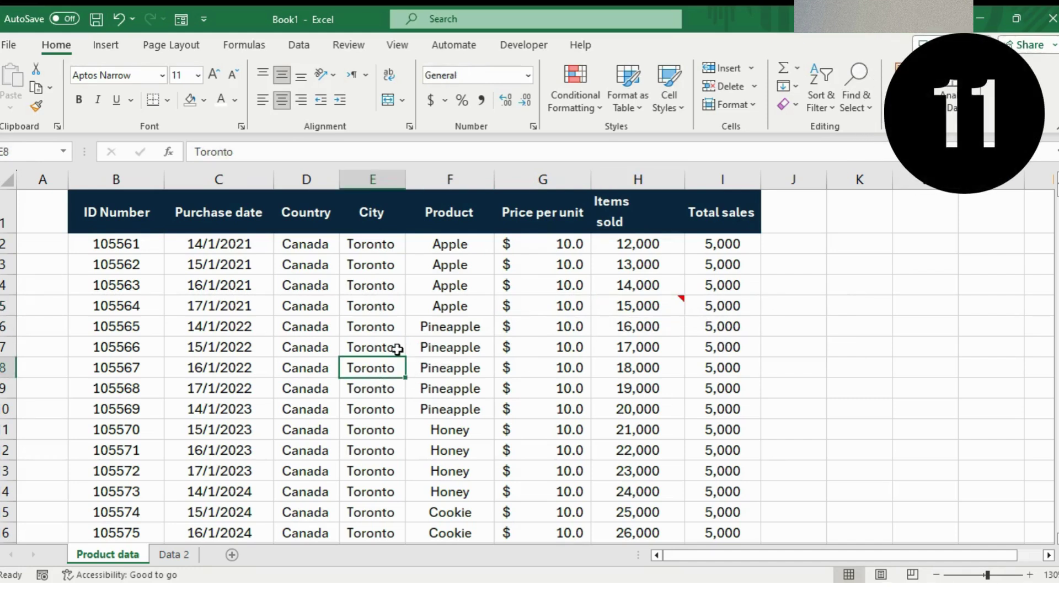
left_click(659, 262)
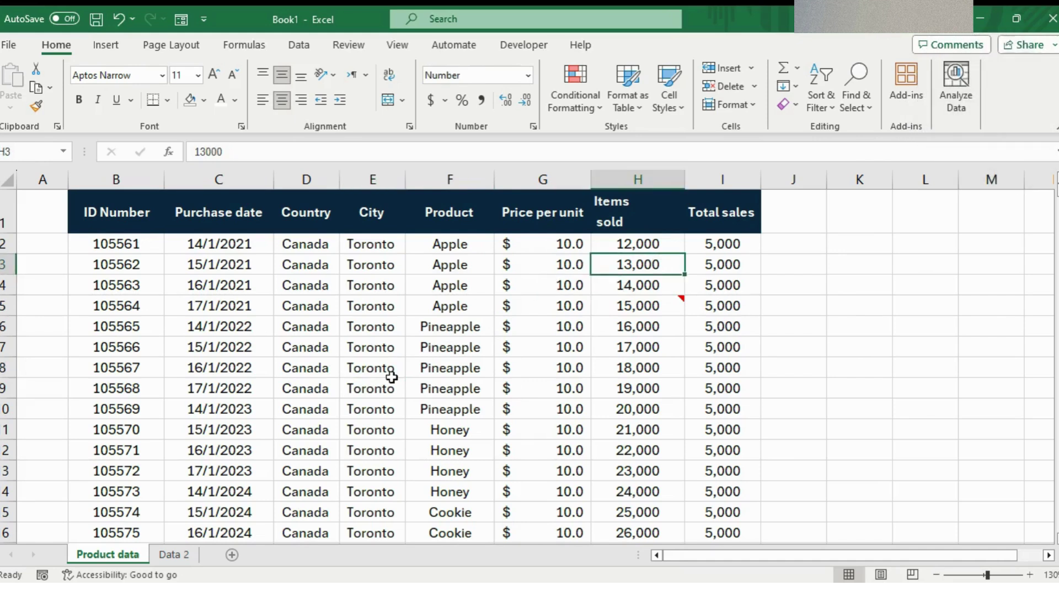
left_click(453, 365)
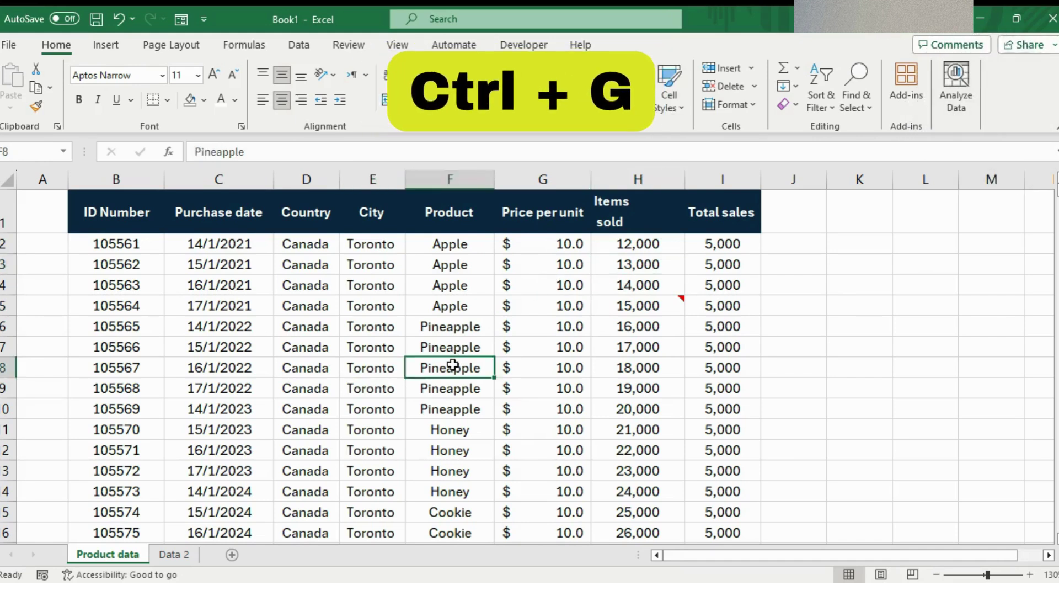
key("ctrl+g")
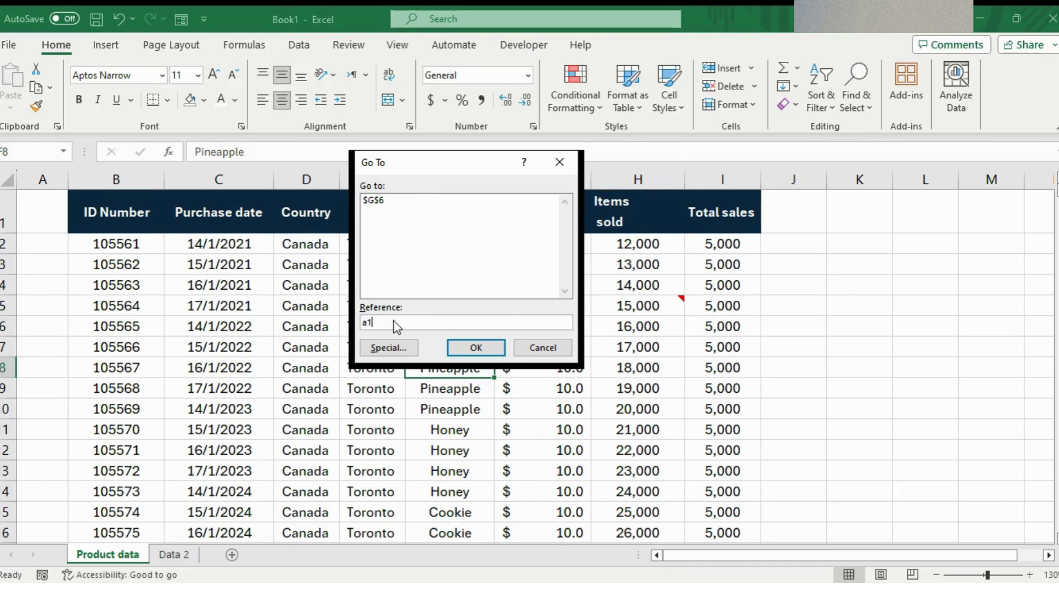
left_click(467, 354)
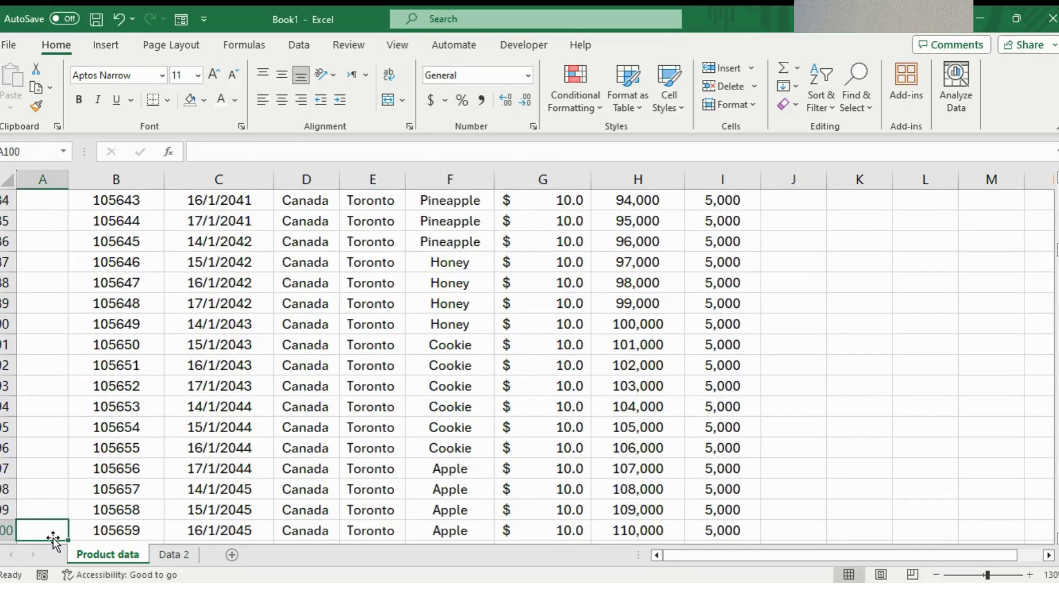
- Check cells A100 and B100 in row 100, then scroll back toward the header
scroll(112, 512, "down", 1)
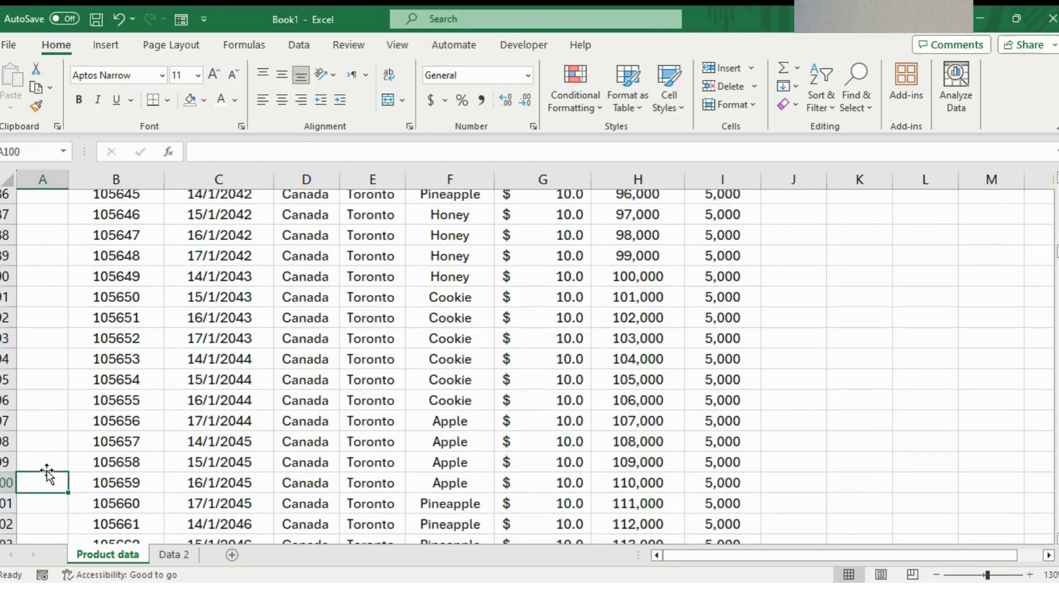
left_click(106, 480)
left_click(41, 483)
scroll(343, 428, "up", 20)
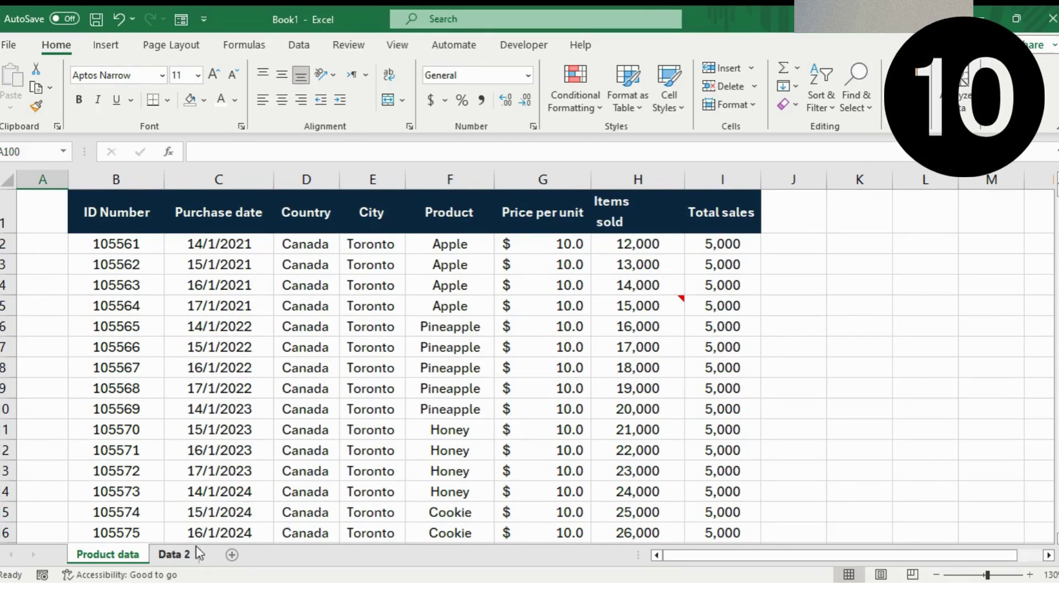
- On the Data 2 sheet, enter Ryan in C2 and Flash Fill the First Name column
left_click(175, 555)
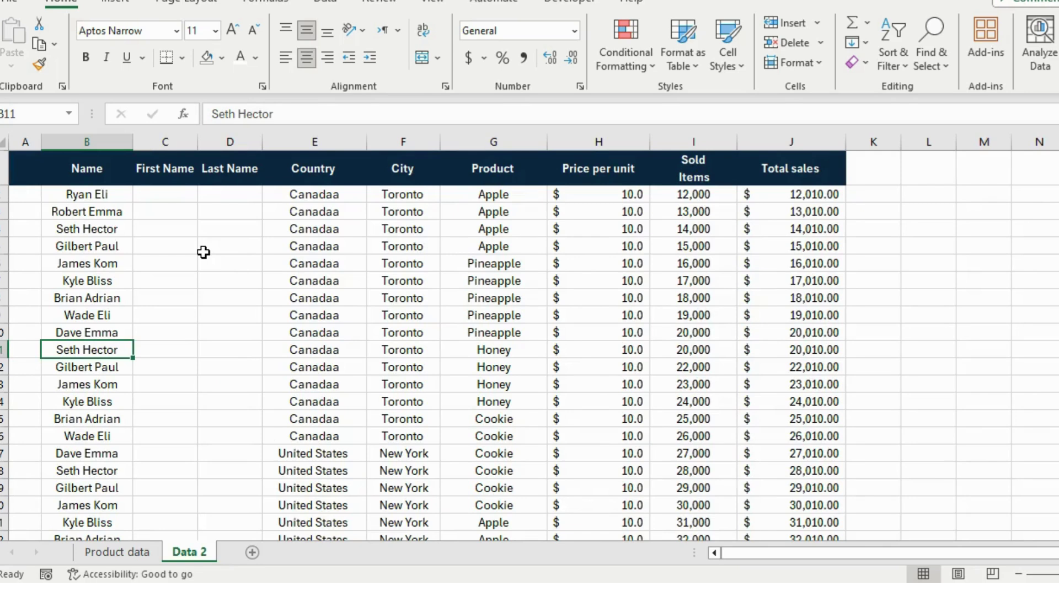
left_click(155, 195)
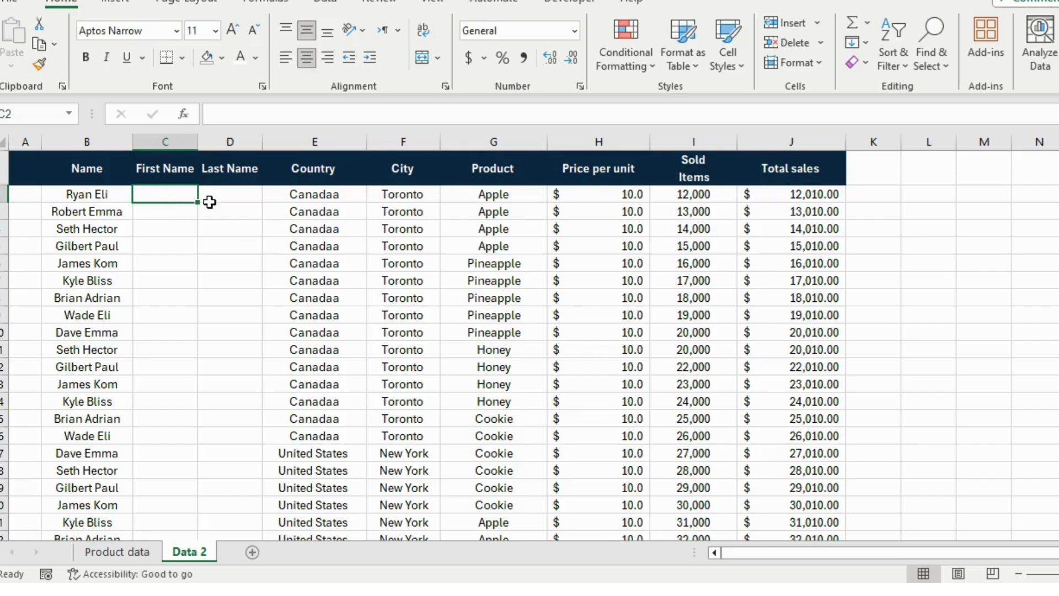
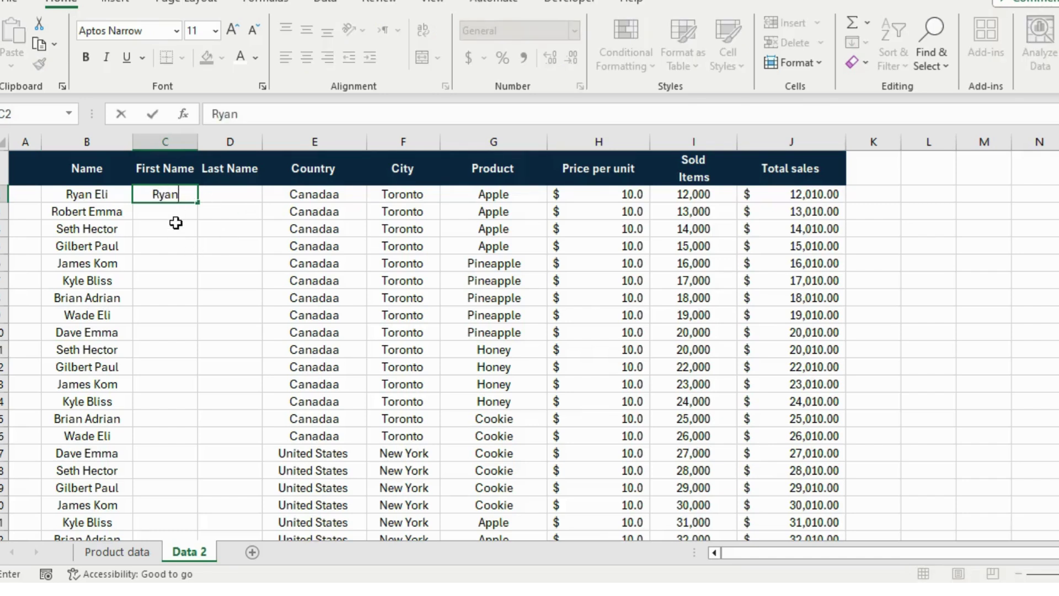
key("Return")
type("Robert")
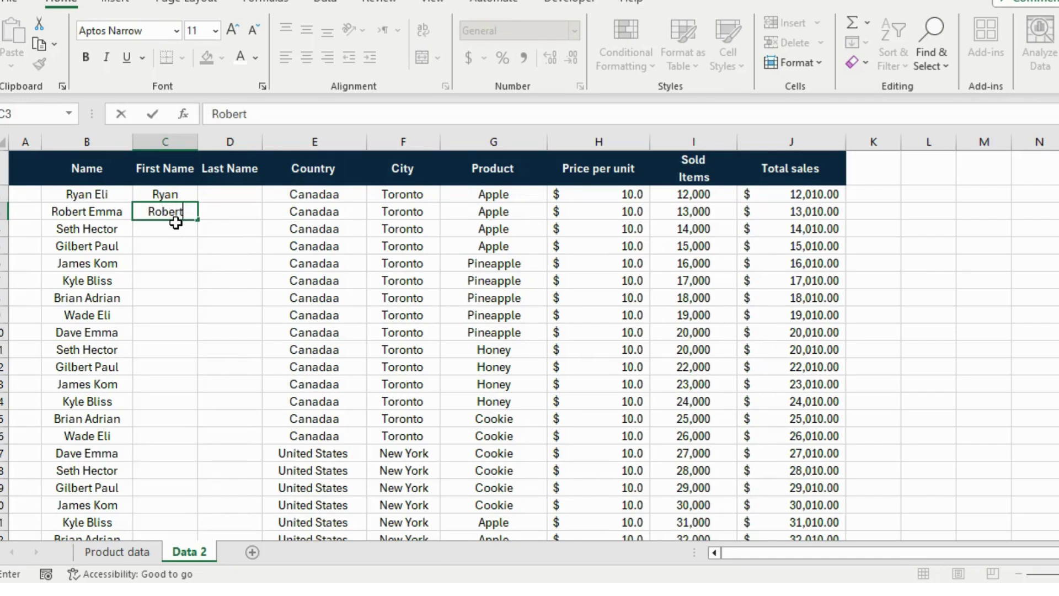
key("BackSpace")
key("BackSpace")
key("BackSpace")
key("BackSpace")
key("BackSpace")
key("BackSpace")
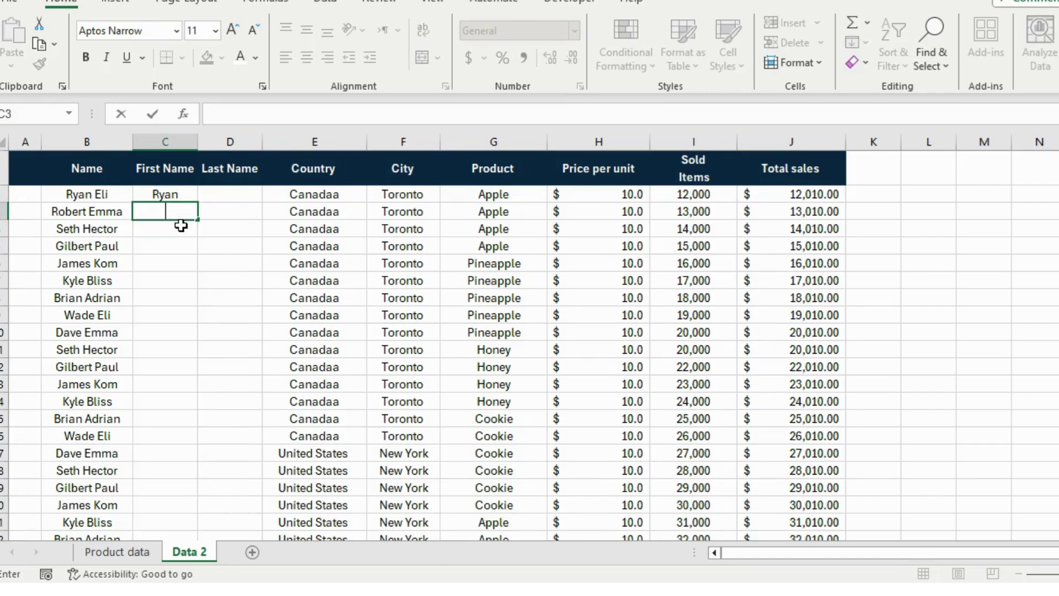
left_click(186, 198)
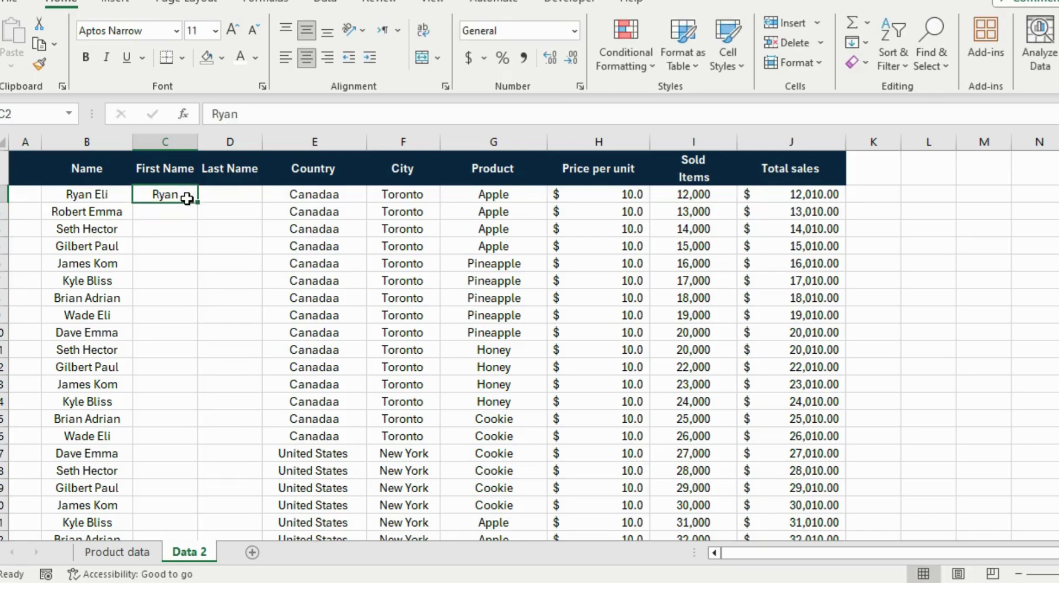
key("ctrl+e")
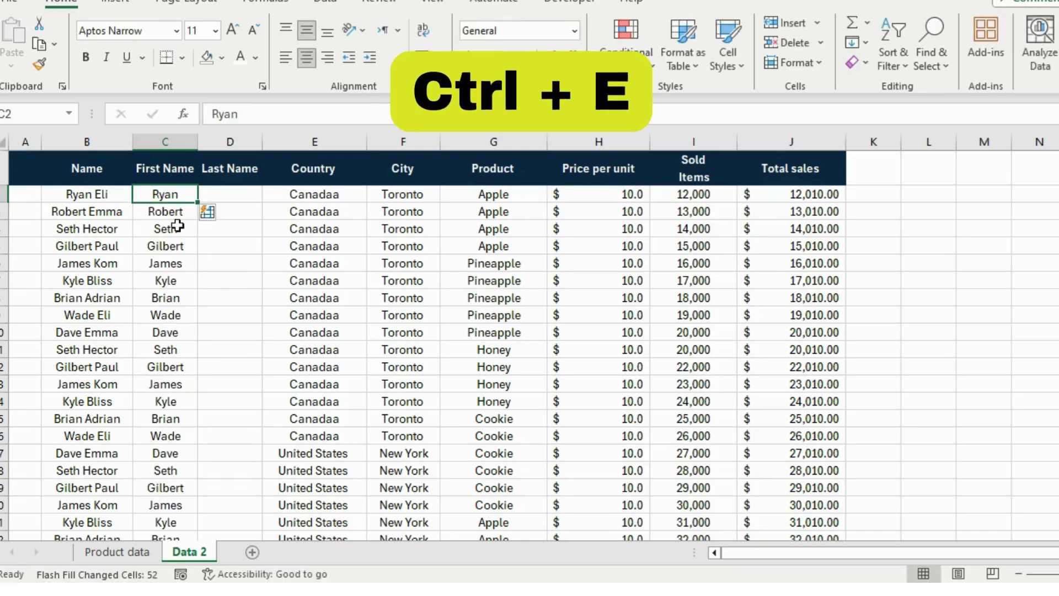
scroll(153, 394, "down", 7)
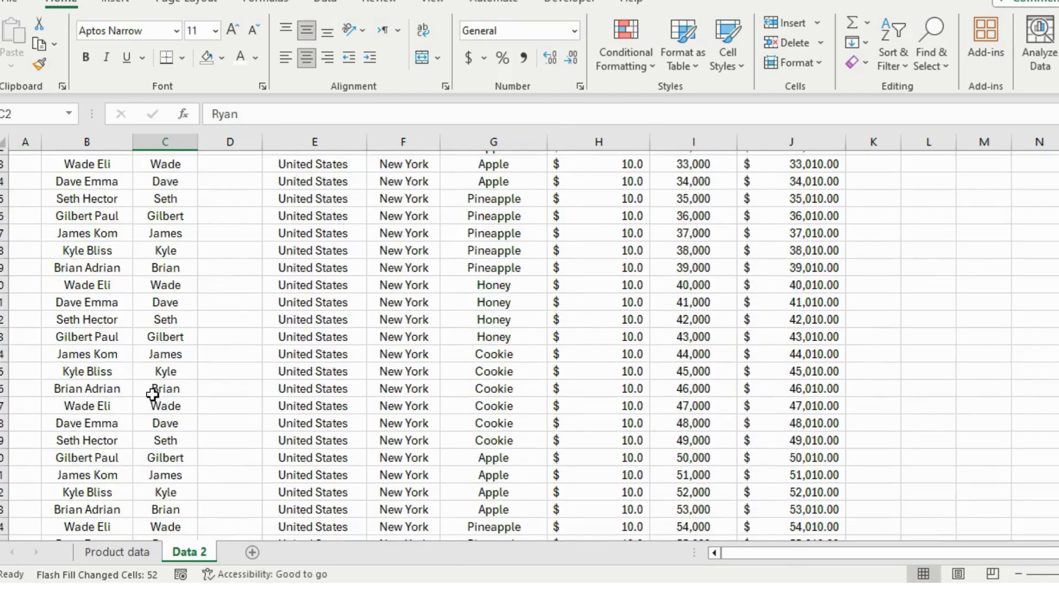
scroll(153, 394, "up", 7)
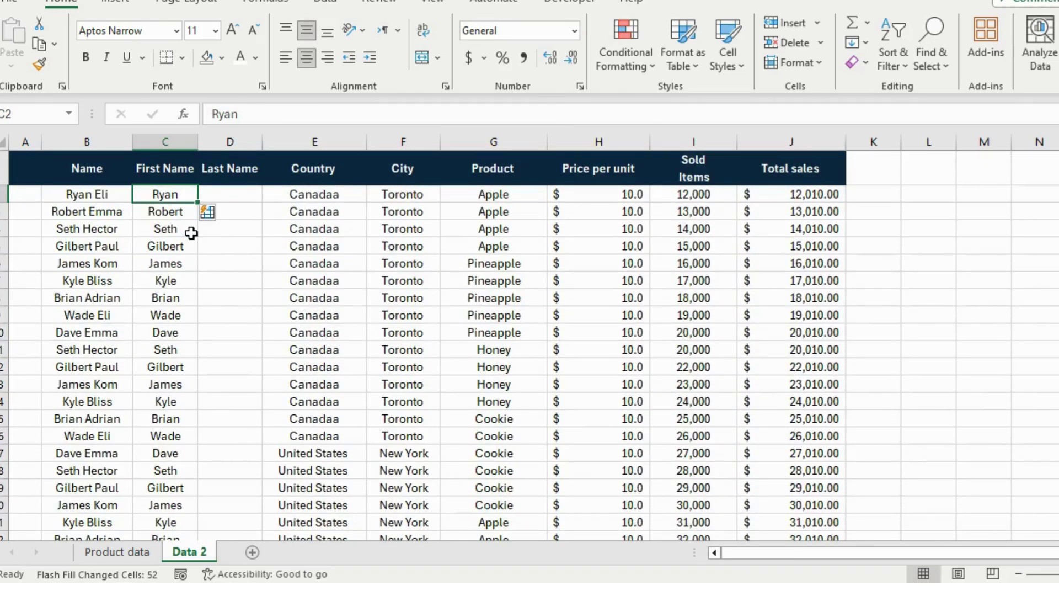
- Enter Eli in D2 and Flash Fill the Last Name column
left_click(246, 195)
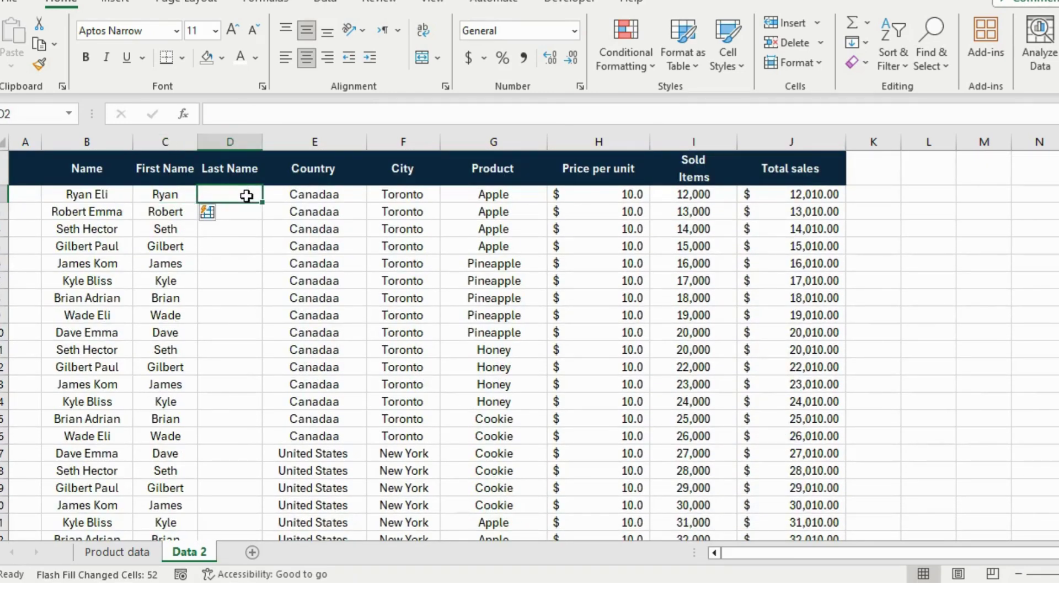
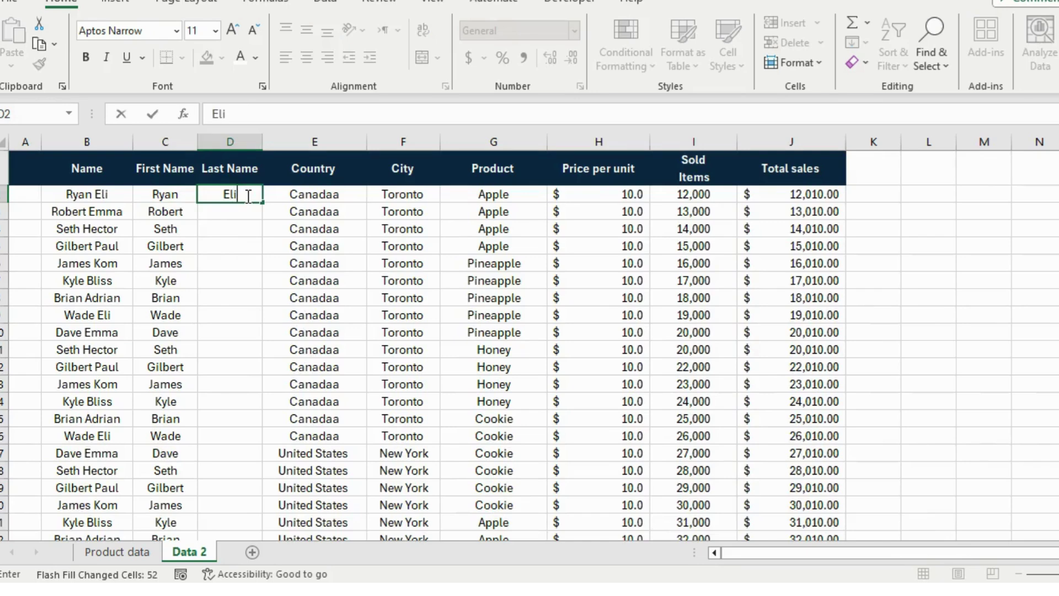
key("Return")
key("ctrl+e")
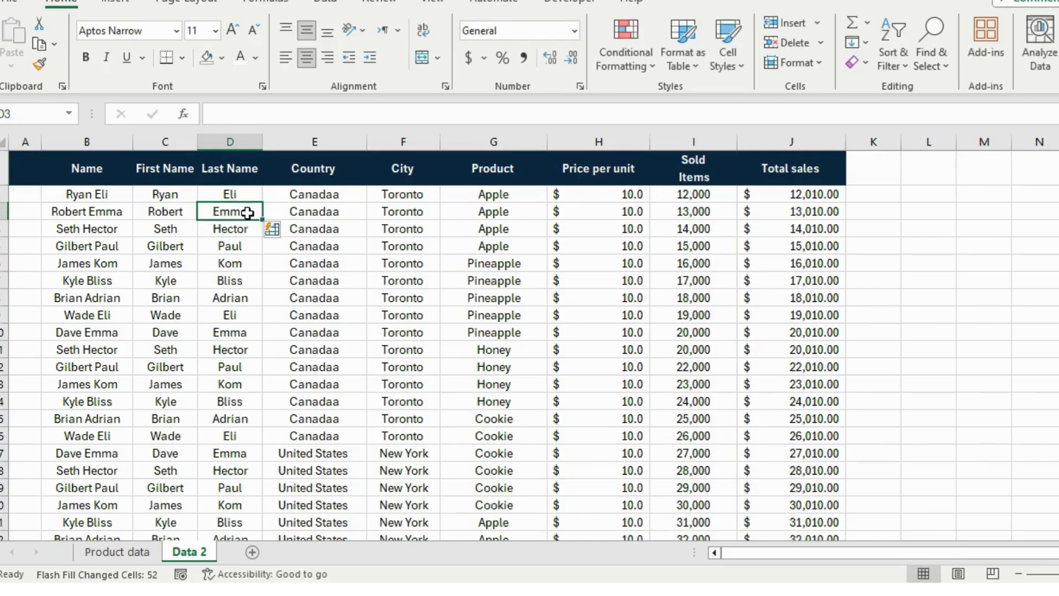
scroll(228, 276, "down", 10)
scroll(227, 276, "up", 10)
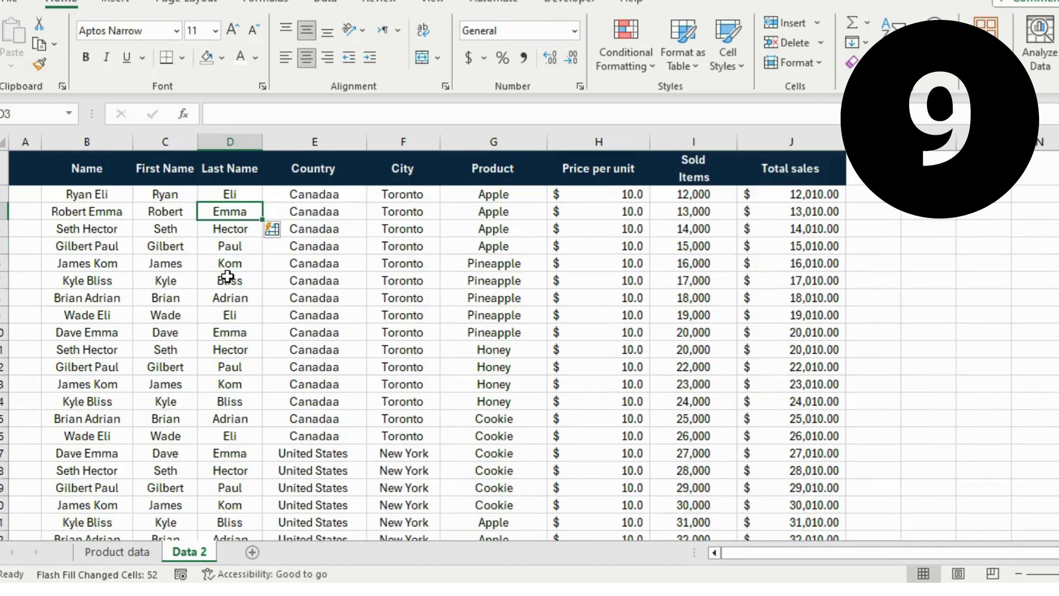
- AutoSum the Total sales column into J55 as =SUM(J2:J54), giving 2,013,530
left_click(814, 173)
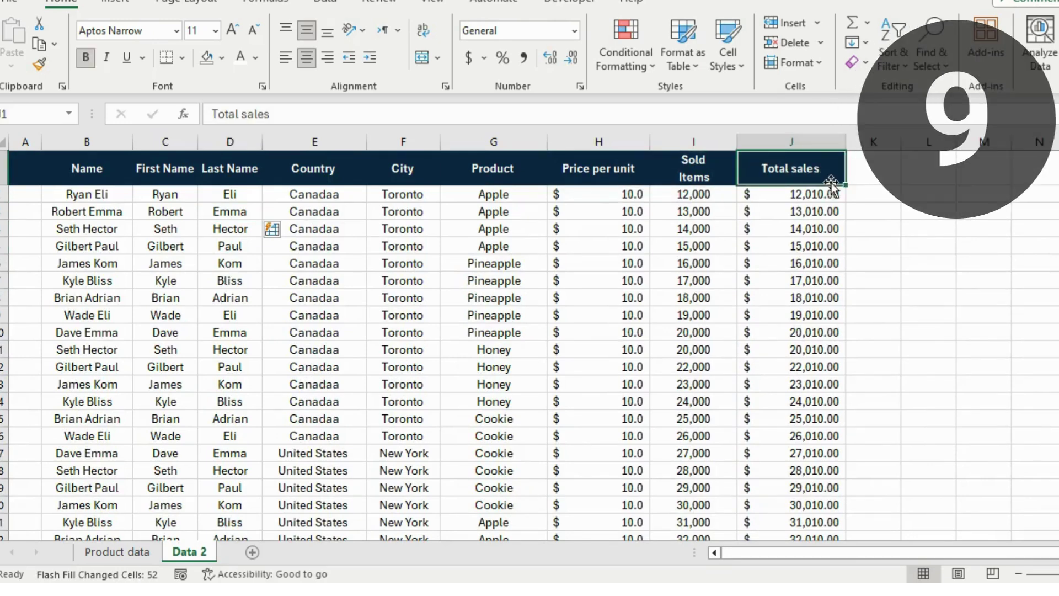
scroll(825, 241, "down", 20)
scroll(825, 241, "up", 1)
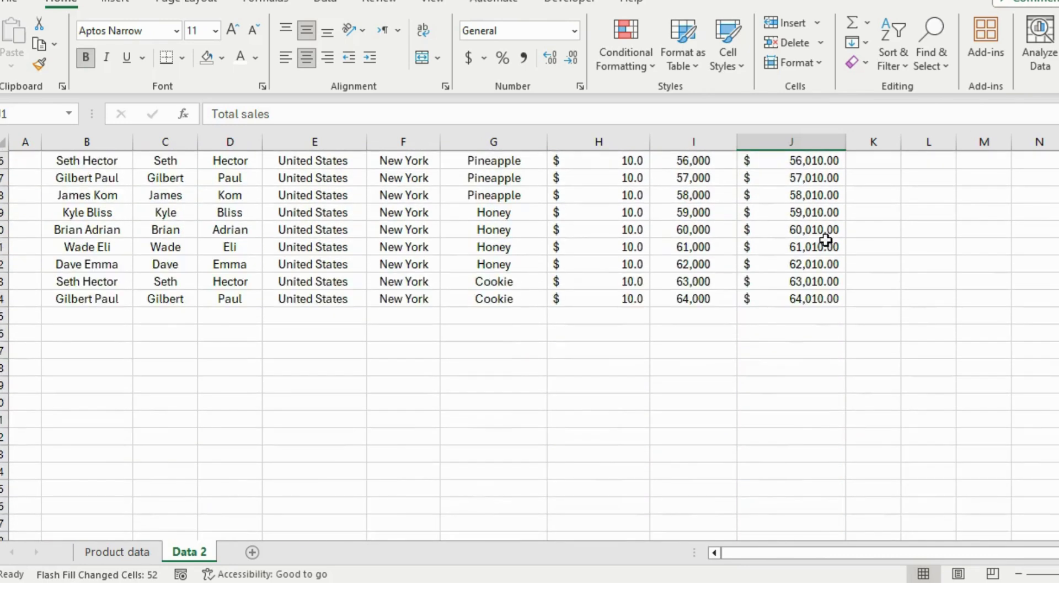
left_click(818, 315)
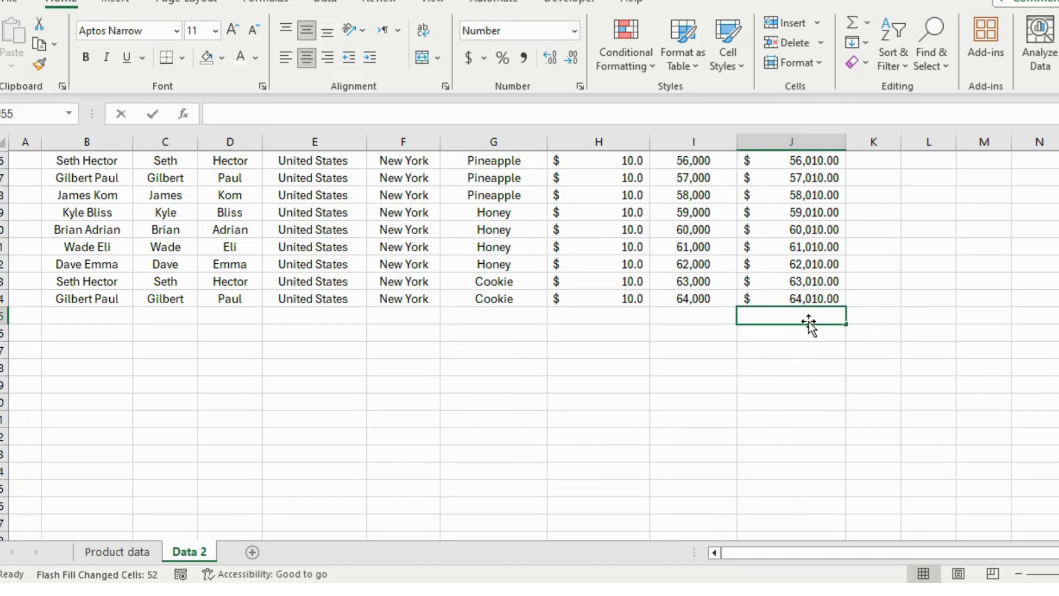
key("alt+equal")
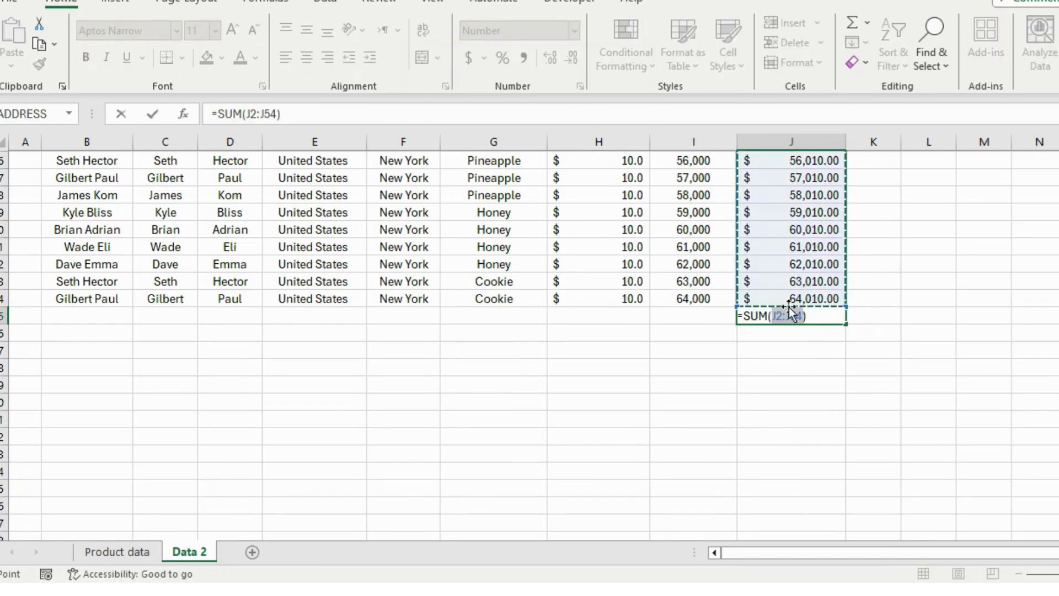
key("Return")
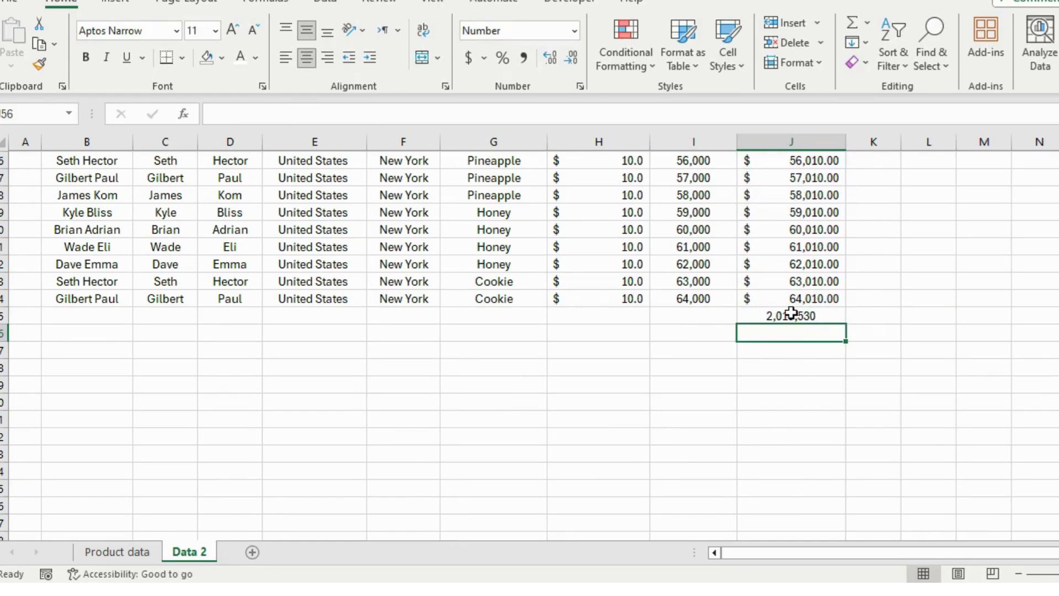
left_click(762, 316)
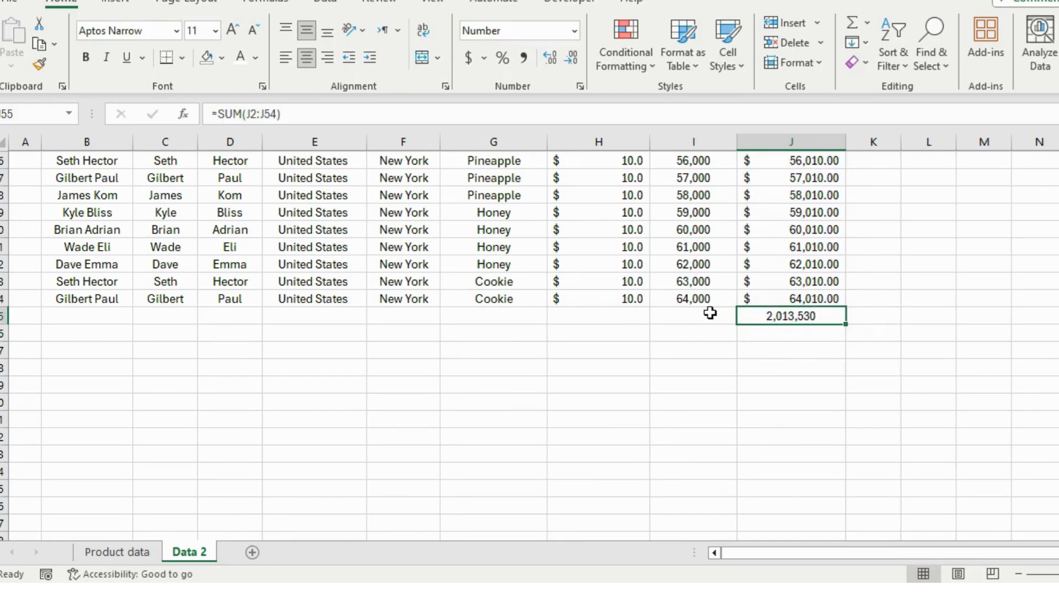
scroll(710, 313, "up", 15)
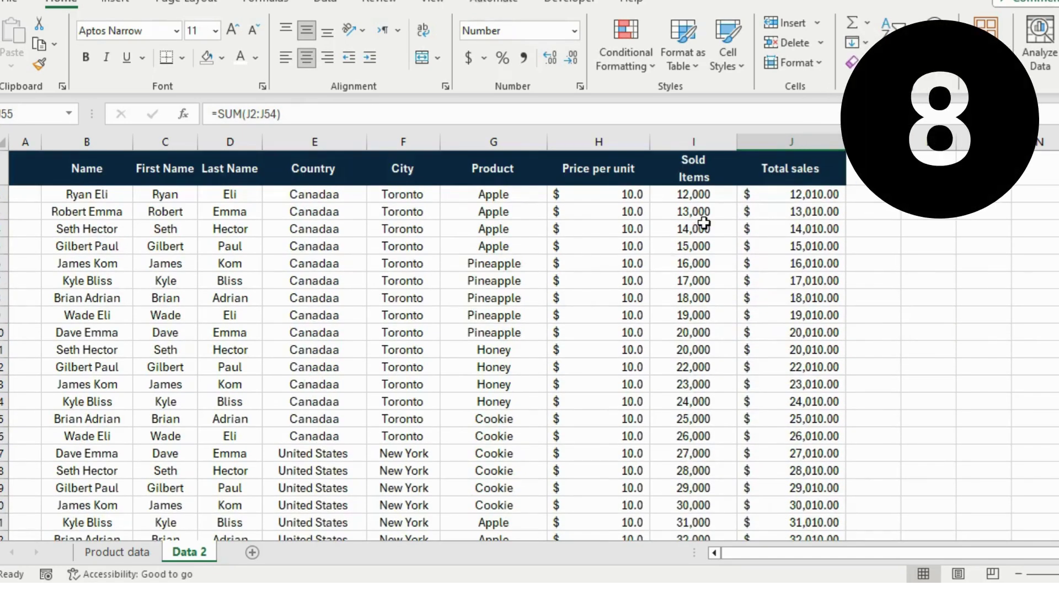
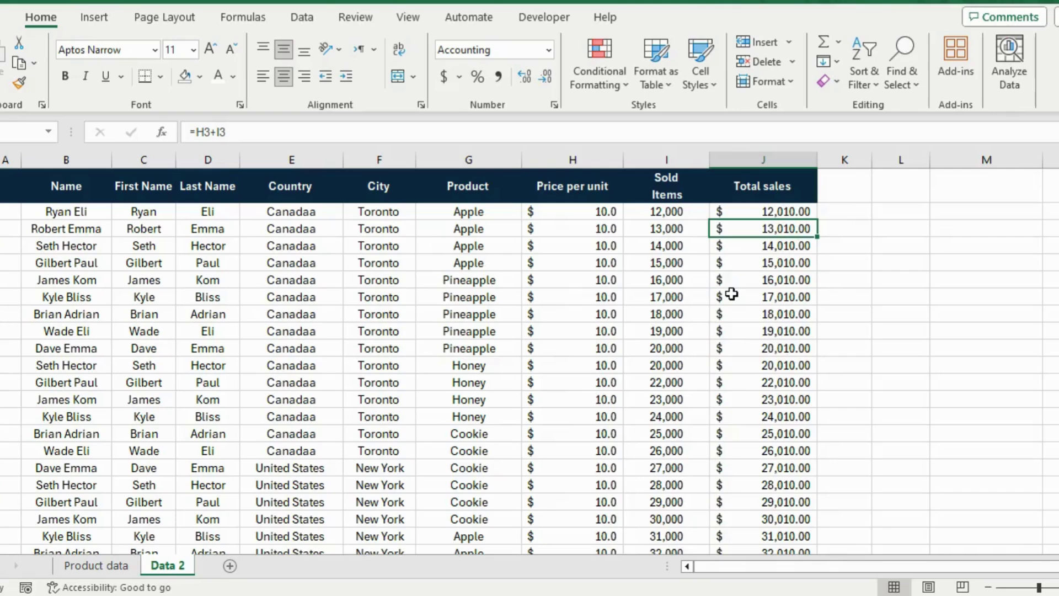
- Copy the Total sales values from J2 downward and paste them into M1
key("ctrl+shift+Down")
key("ctrl+shift+Down")
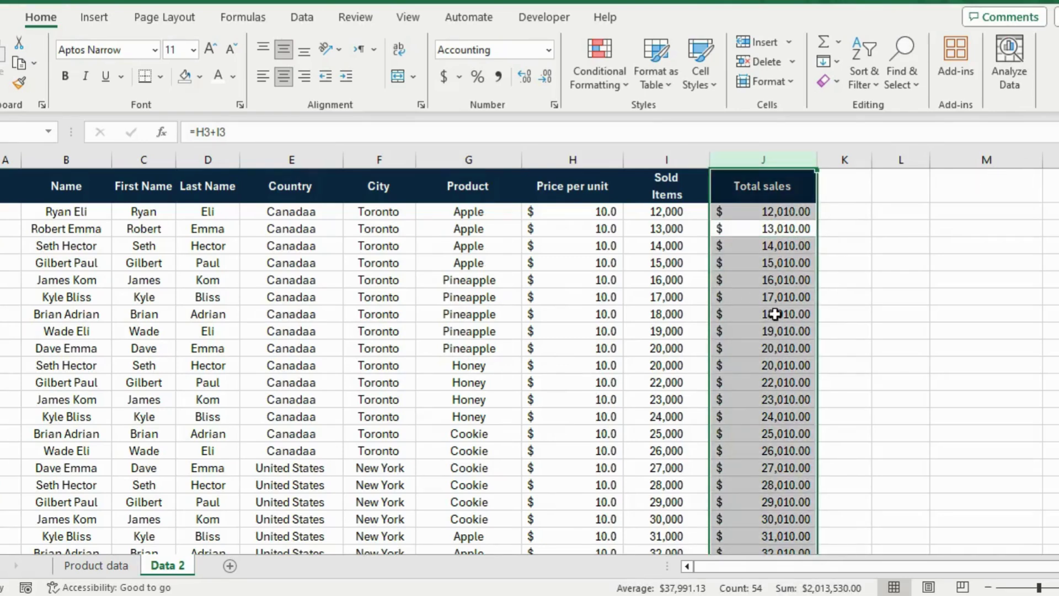
scroll(816, 365, "down", 7)
scroll(815, 366, "up", 7)
key("ctrl+c")
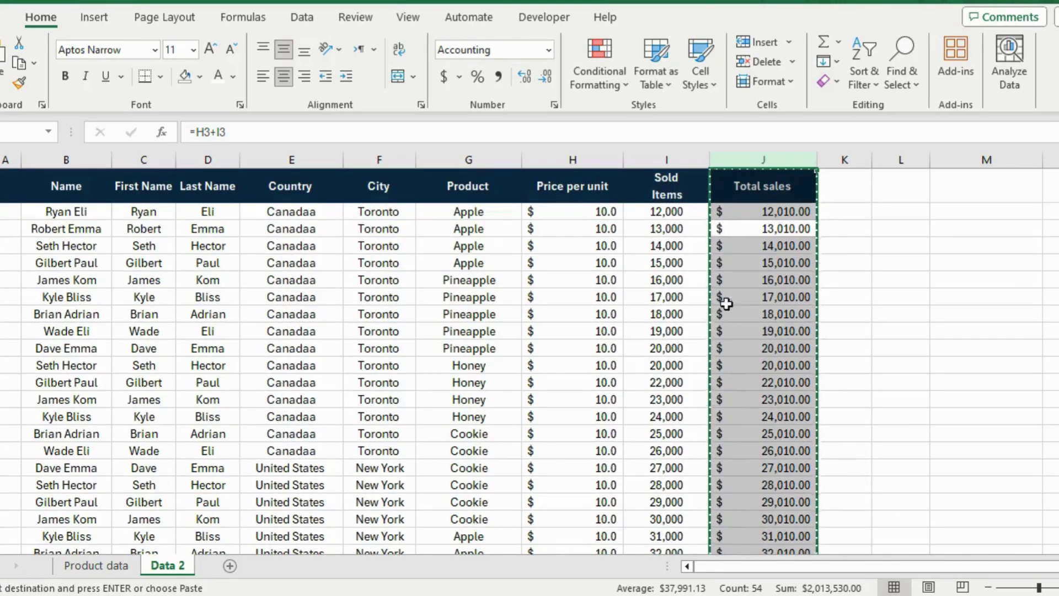
left_click(995, 186)
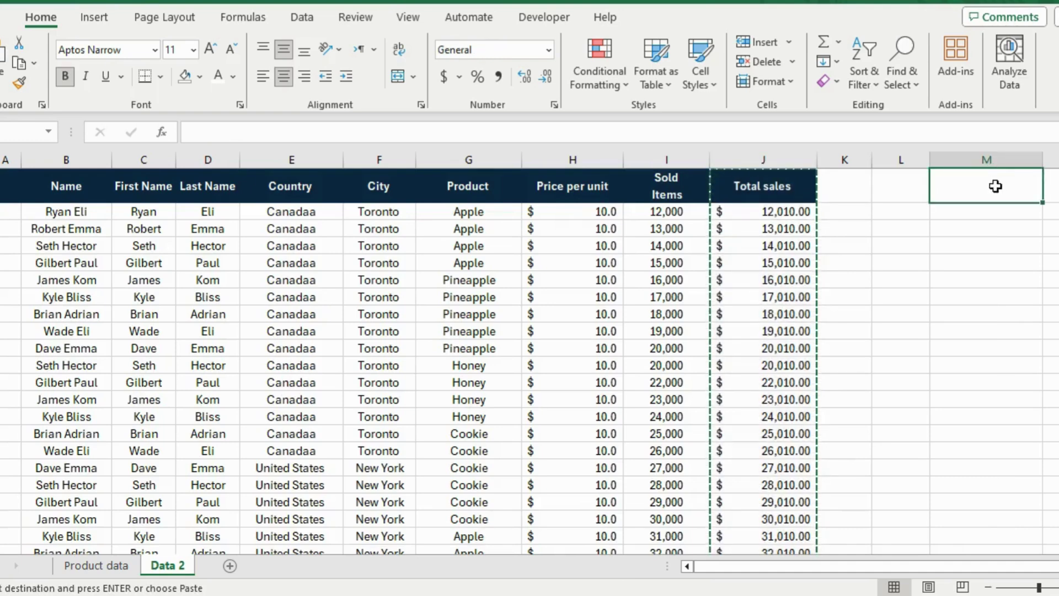
key("ctrl+v")
- Undo the paste so column M is empty again
scroll(989, 305, "down", 14)
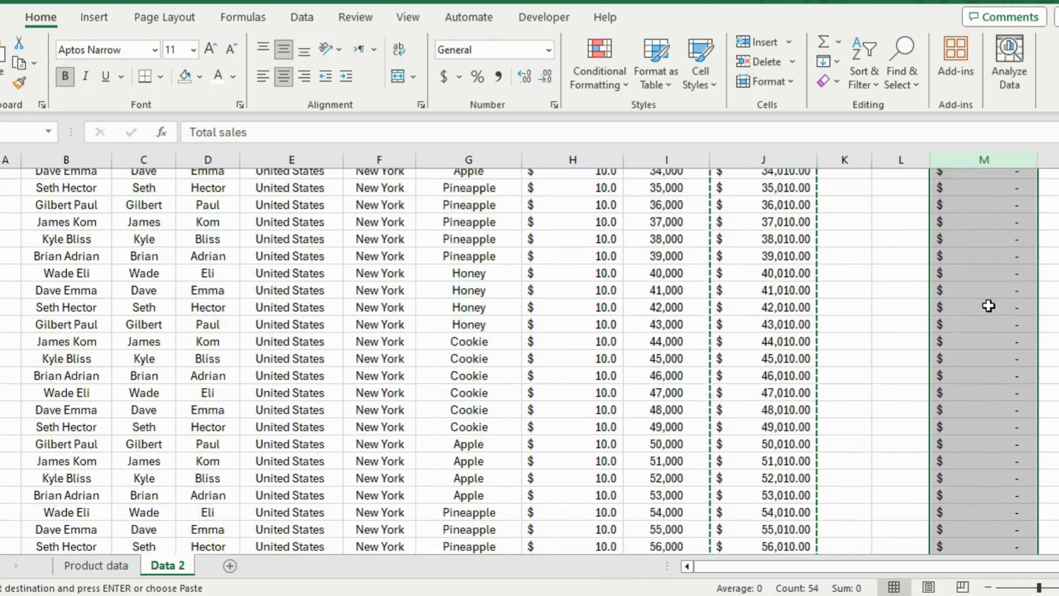
scroll(989, 306, "up", 14)
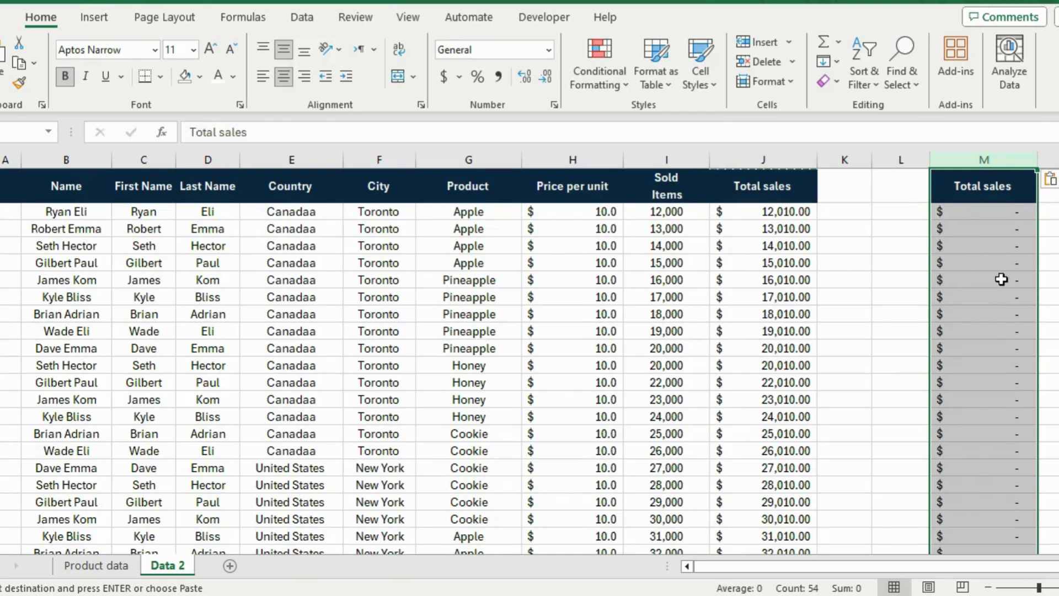
scroll(998, 331, "down", 5)
scroll(998, 332, "up", 5)
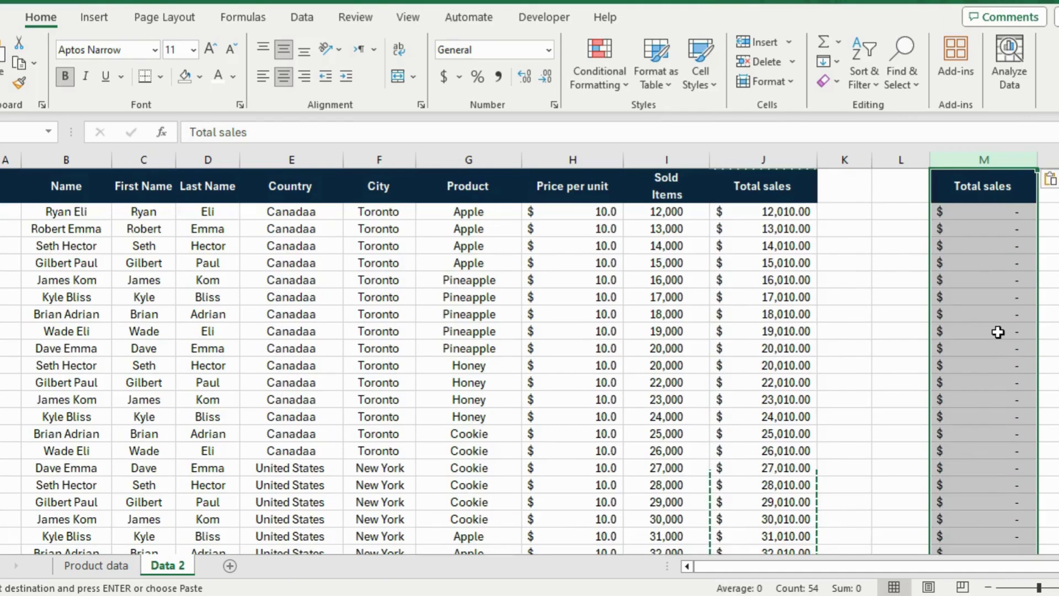
key("ctrl+z")
- Copy the whole Total sales column again and select M1 as the destination
left_click(749, 313)
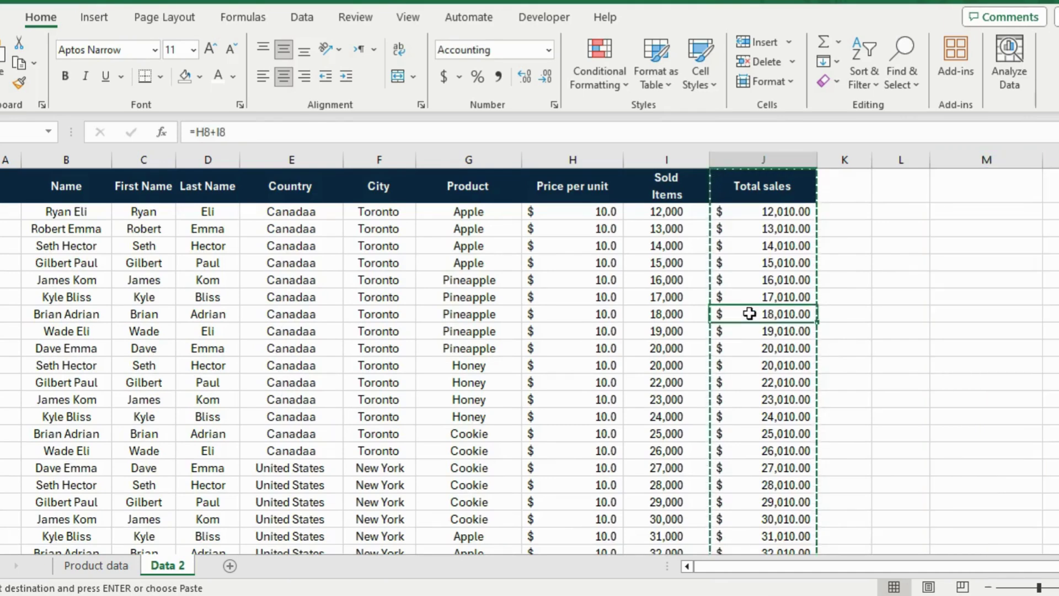
key("ctrl+c")
left_click(768, 212)
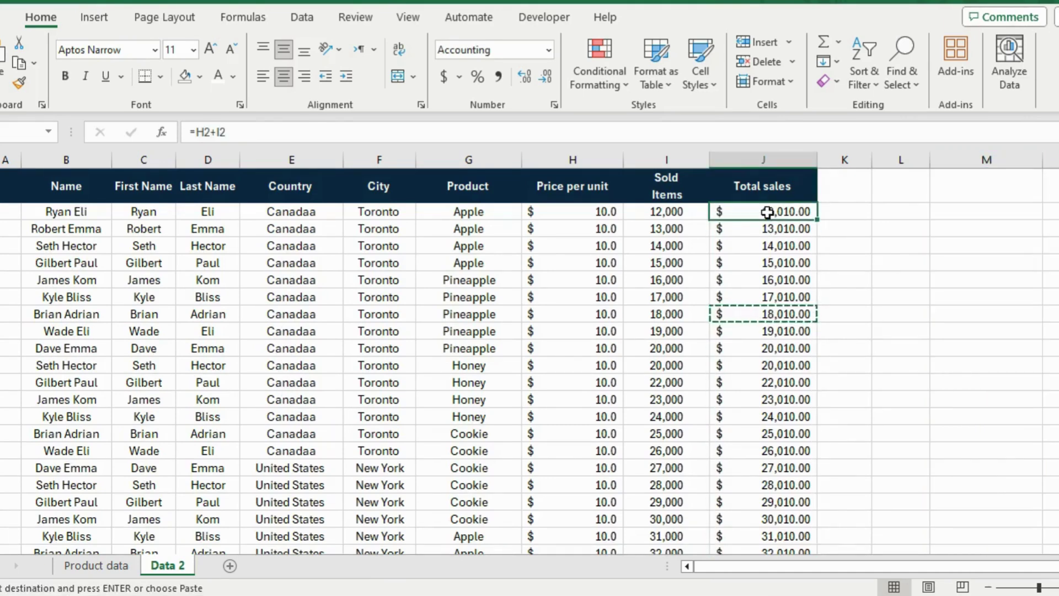
key("ctrl+space")
key("ctrl+c")
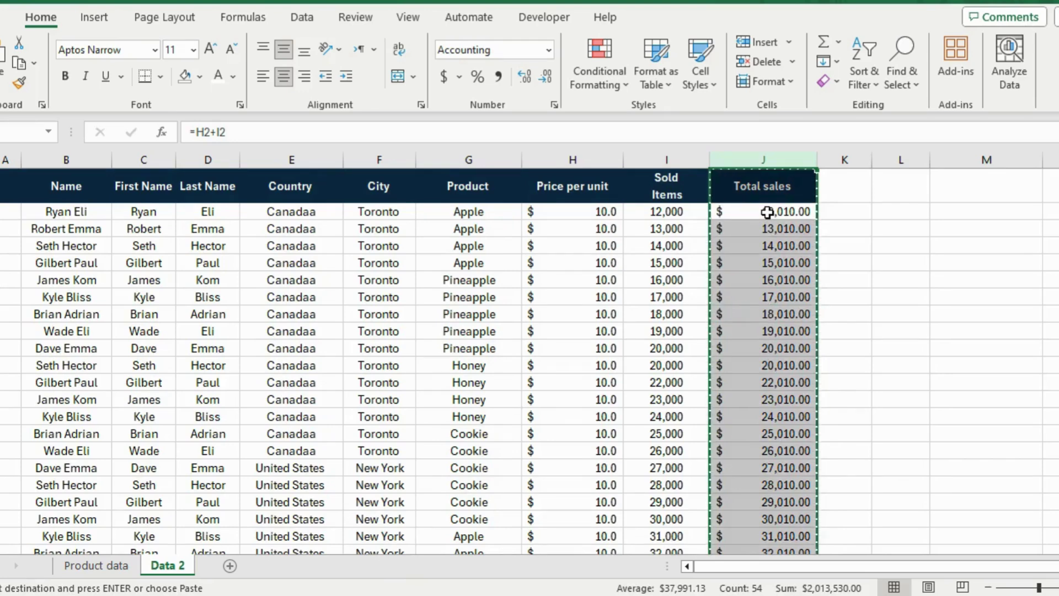
left_click(954, 194)
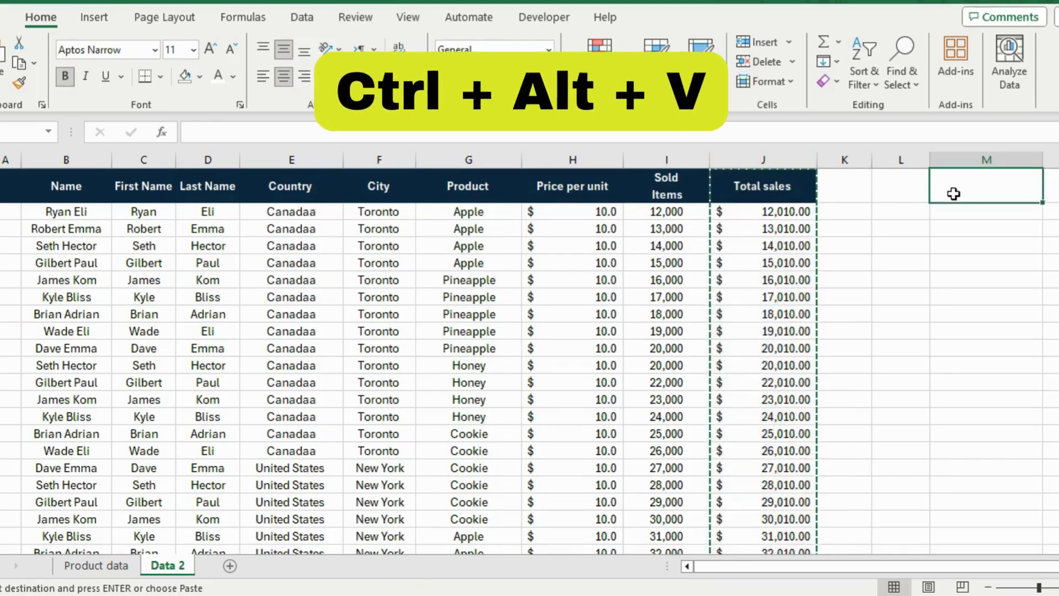
- Paste the copied Total sales into column M as values only with Paste Special
key("ctrl+alt+v")
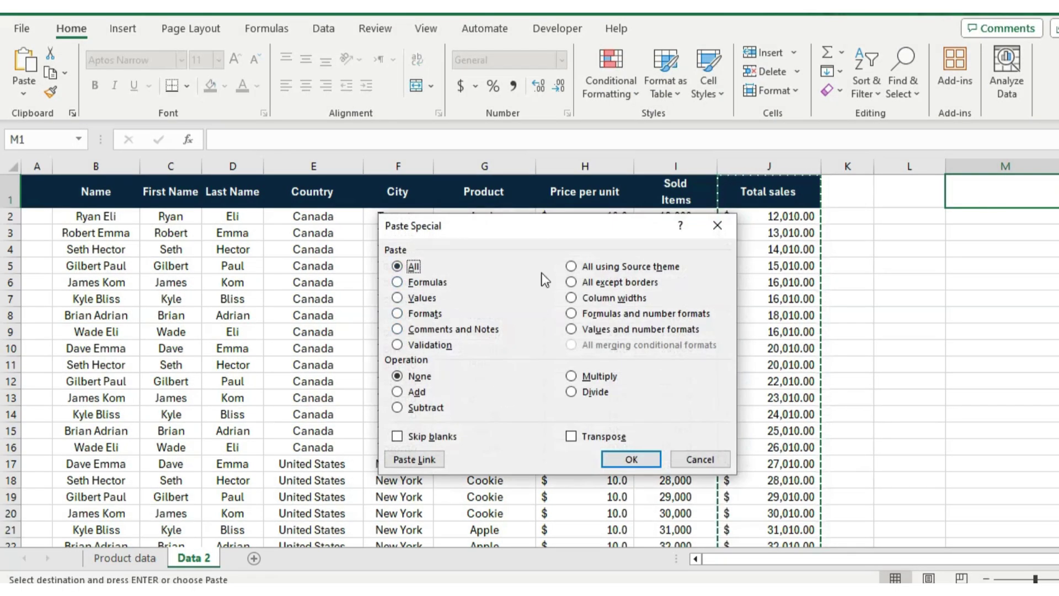
left_click_drag(493, 223, 487, 194)
left_click_drag(491, 224, 486, 194)
left_click_drag(491, 218, 485, 191)
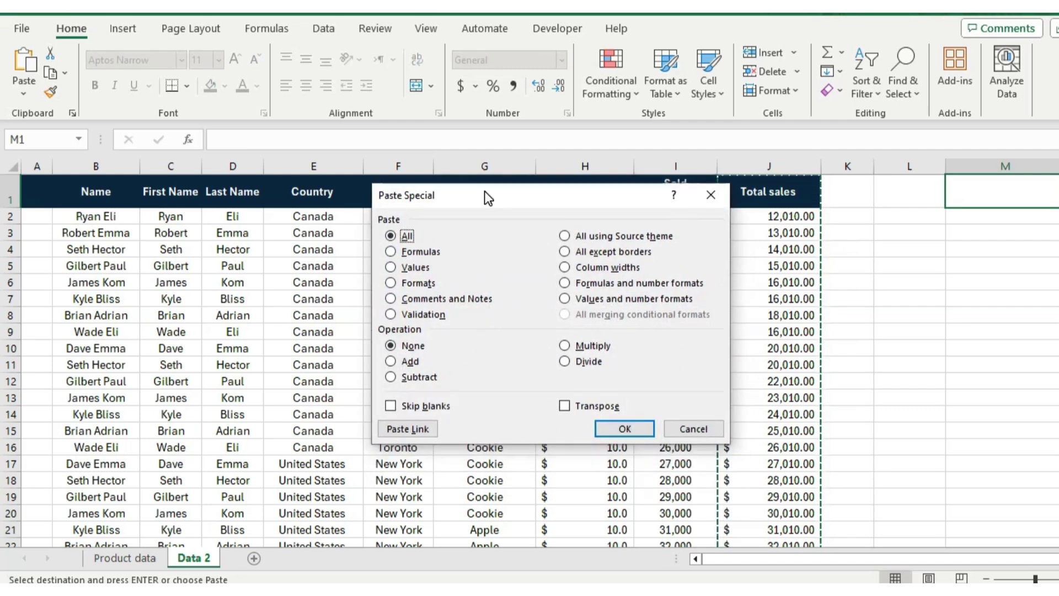
left_click(402, 267)
left_click(623, 428)
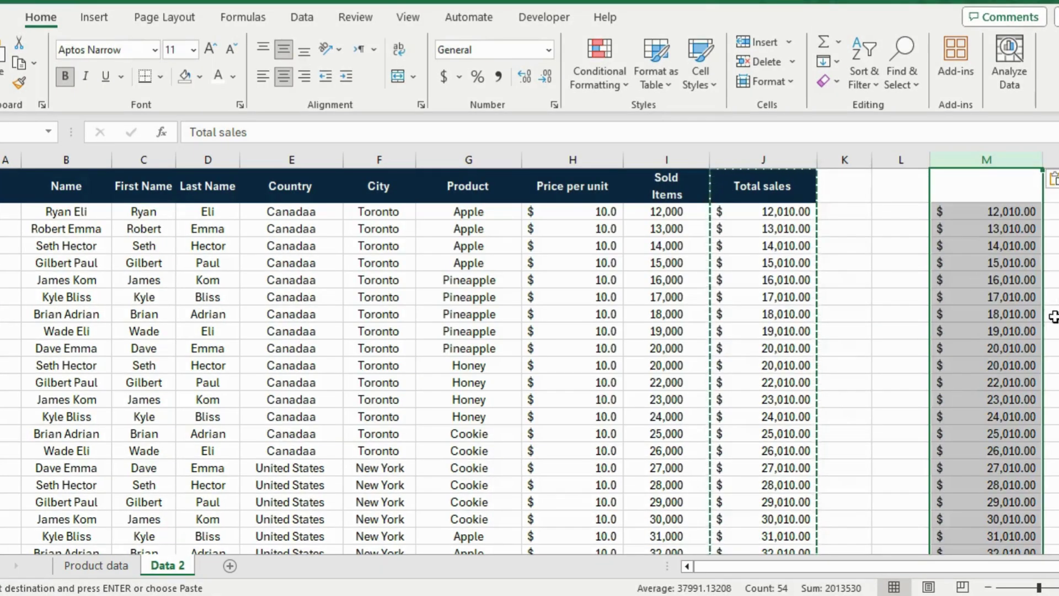
- Check that column M holds plain numbers, end copy mode, and inspect the Total sales formulas
left_click(1033, 314)
scroll(1034, 317, "down", 6)
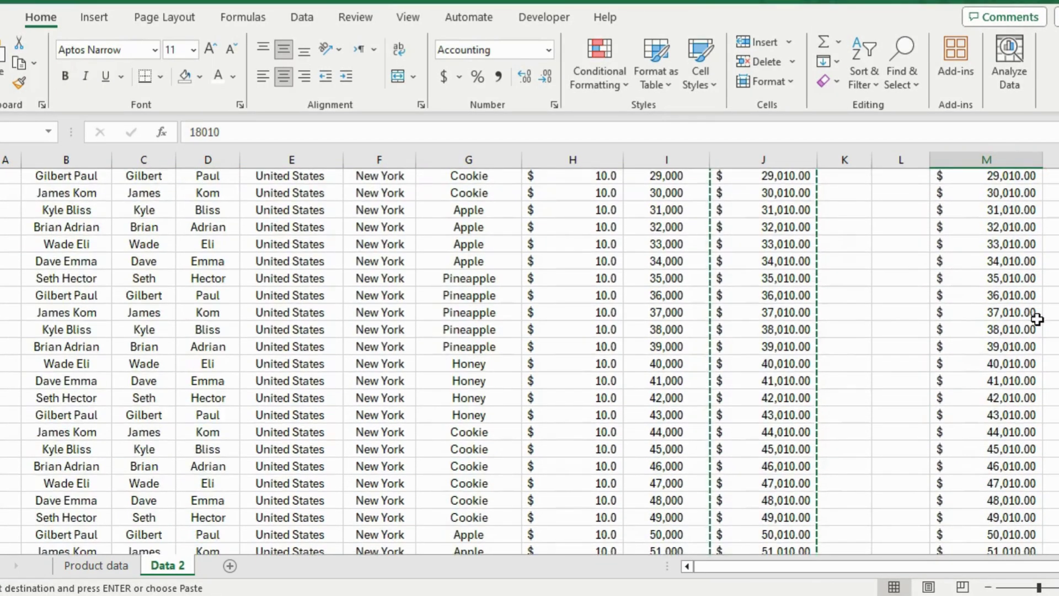
scroll(1032, 314, "down", 2)
left_click(1026, 256)
scroll(1015, 293, "up", 8)
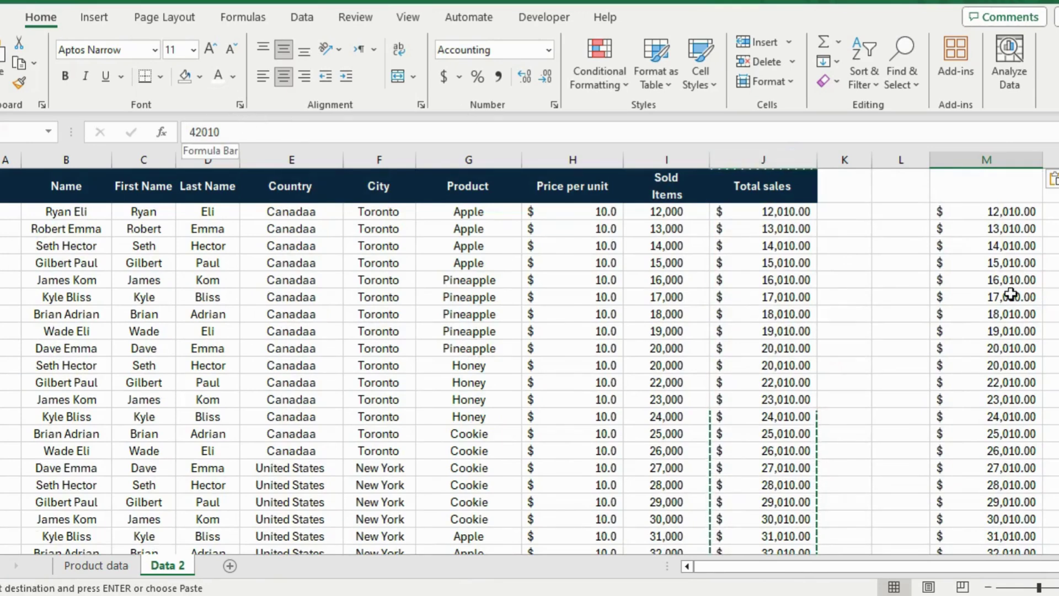
left_click(985, 291)
scroll(986, 290, "down", 14)
scroll(986, 289, "up", 14)
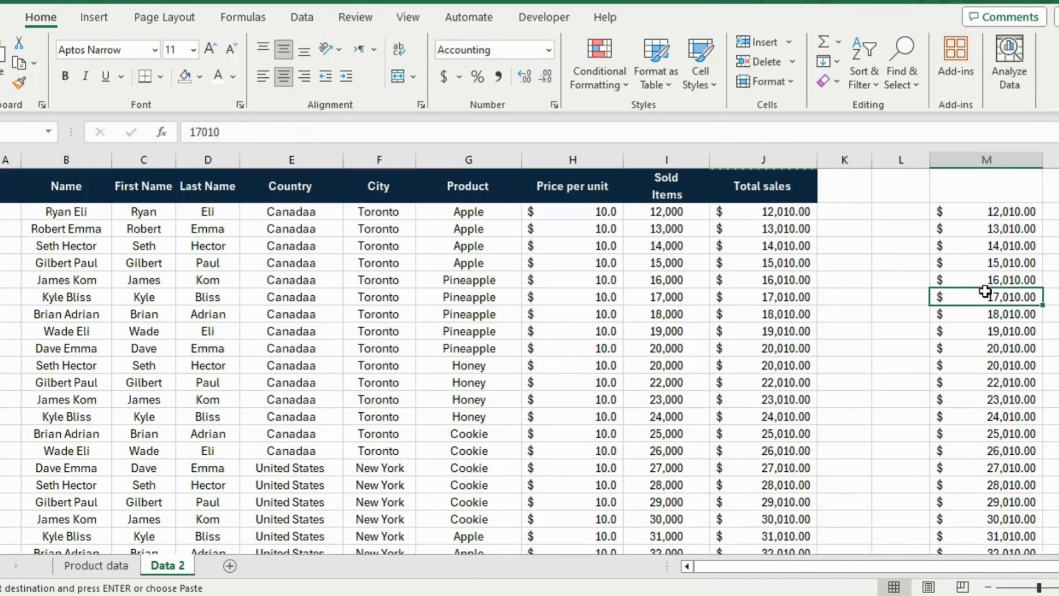
key("Escape")
left_click(510, 348)
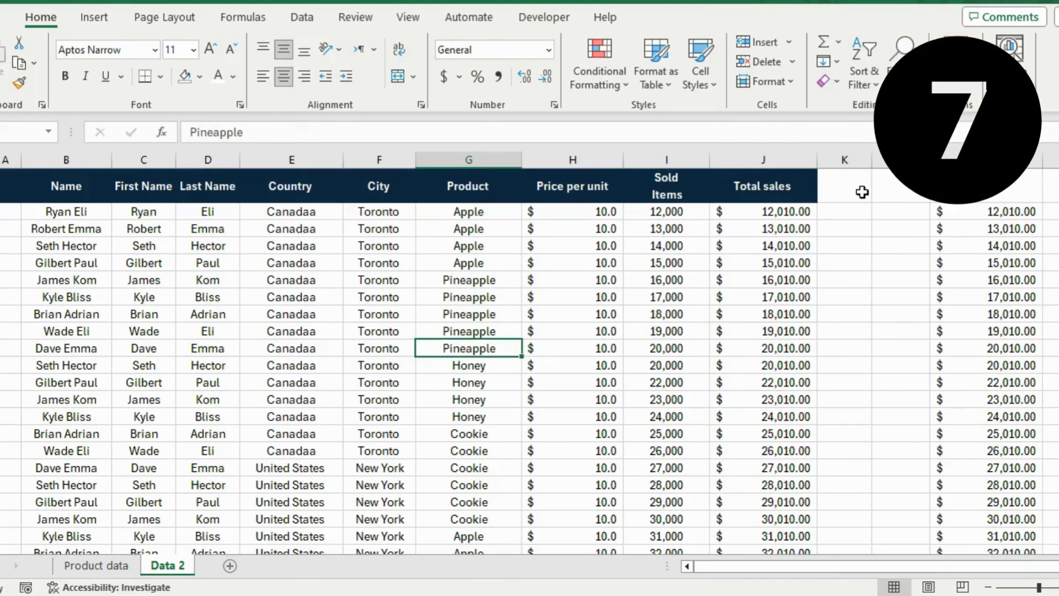
left_click(765, 297)
left_click(736, 279)
- Format the 15,010 cell as € Serbian (Cyrillic, Montenegro) currency with 1 decimal place
left_click(736, 261)
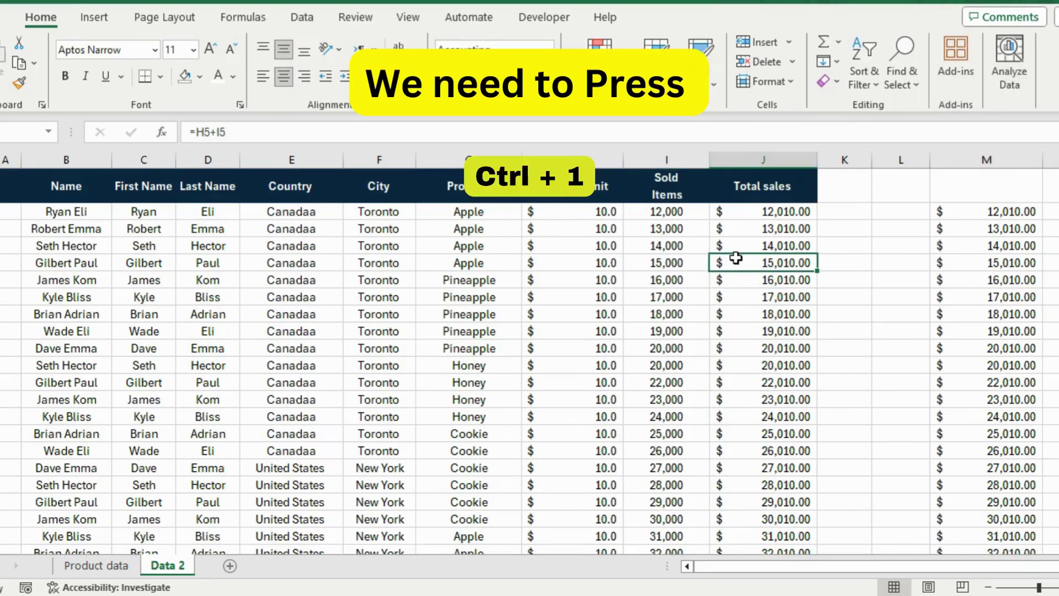
key("ctrl+1")
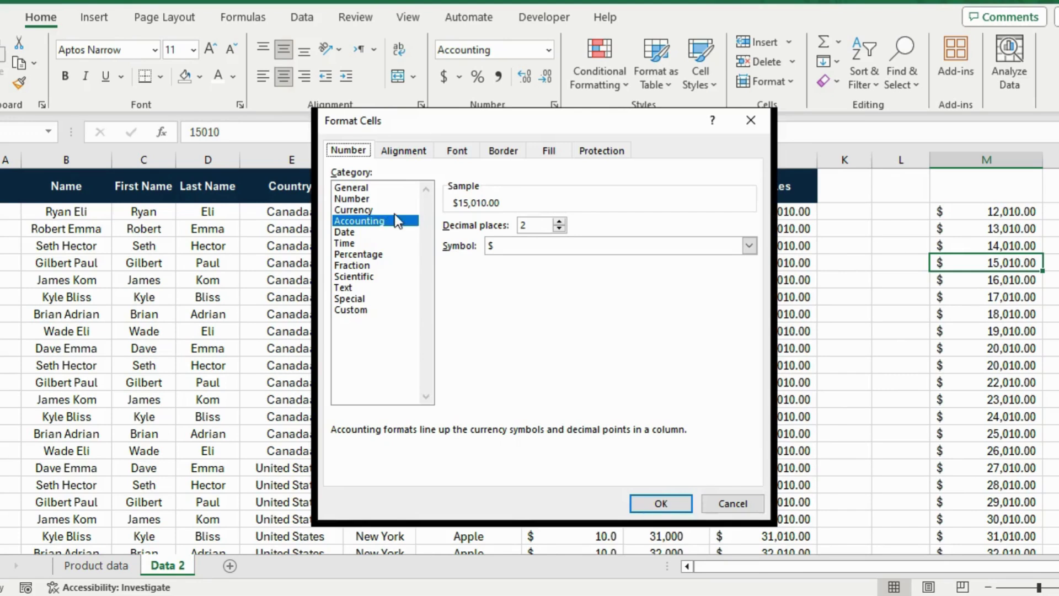
left_click(372, 209)
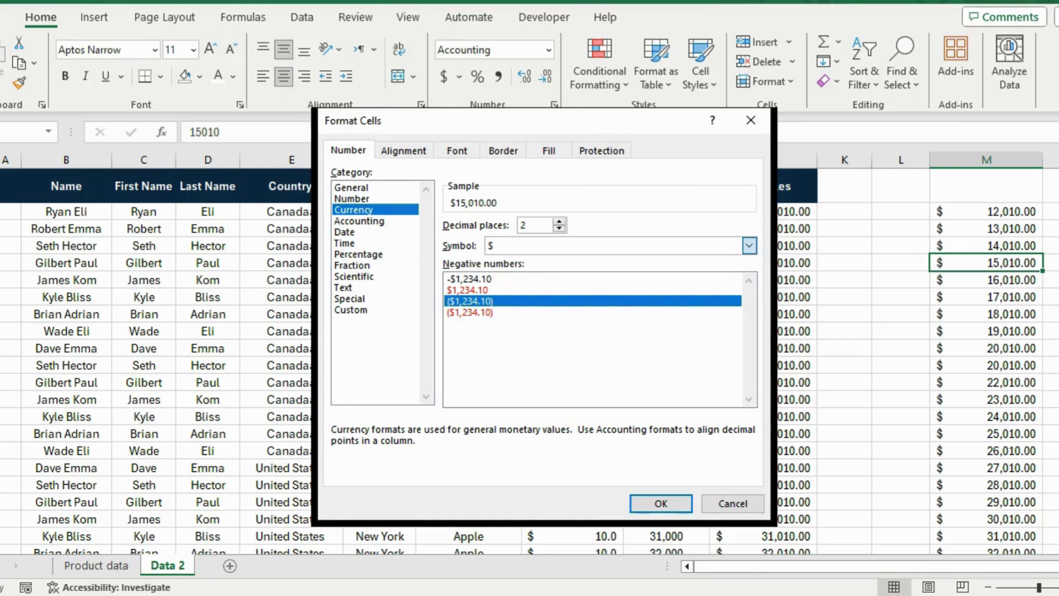
left_click(749, 245)
left_click(515, 345)
left_click(560, 221)
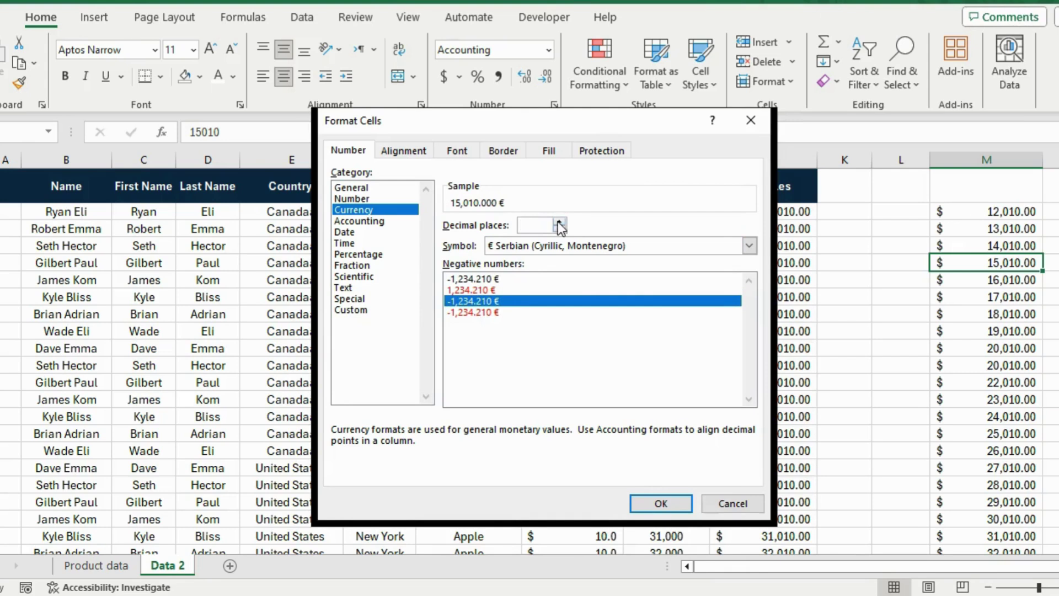
left_click(560, 228)
left_click(560, 228)
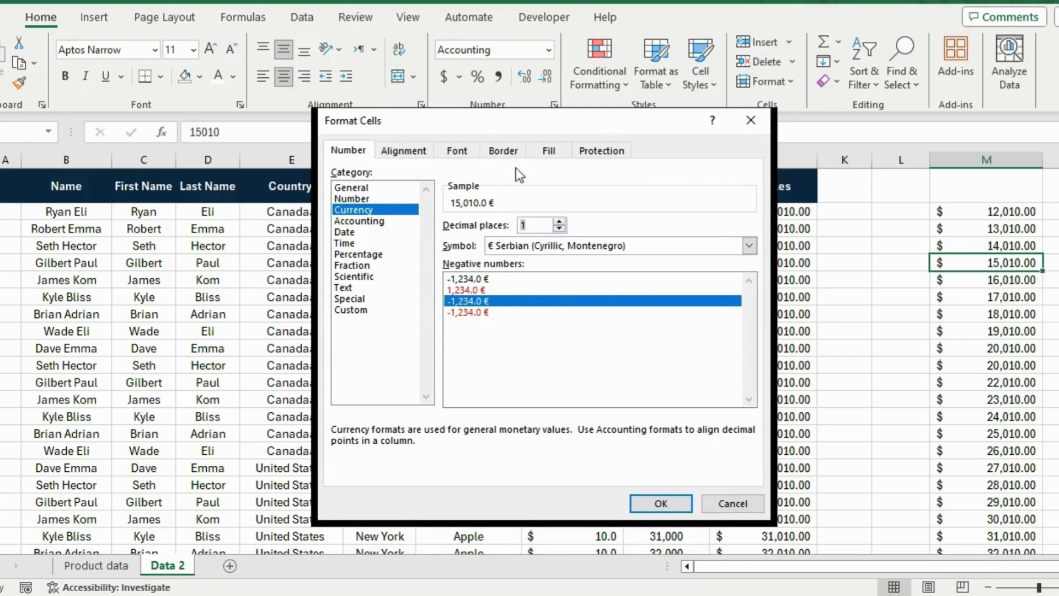
- Add a gold background fill to that cell and apply the formatting
left_click(549, 152)
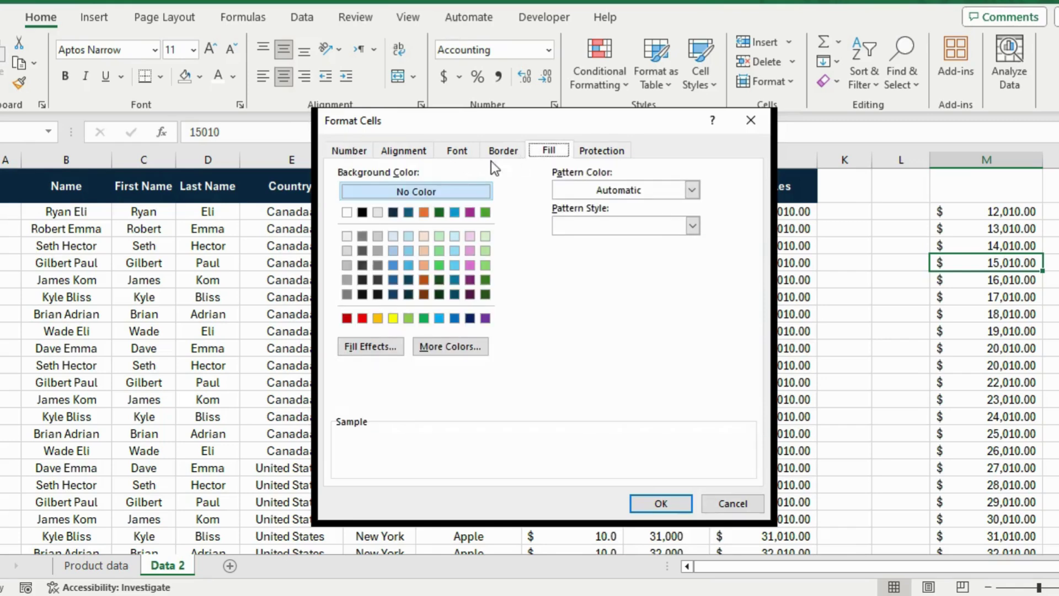
left_click(503, 151)
left_click(547, 151)
left_click(378, 318)
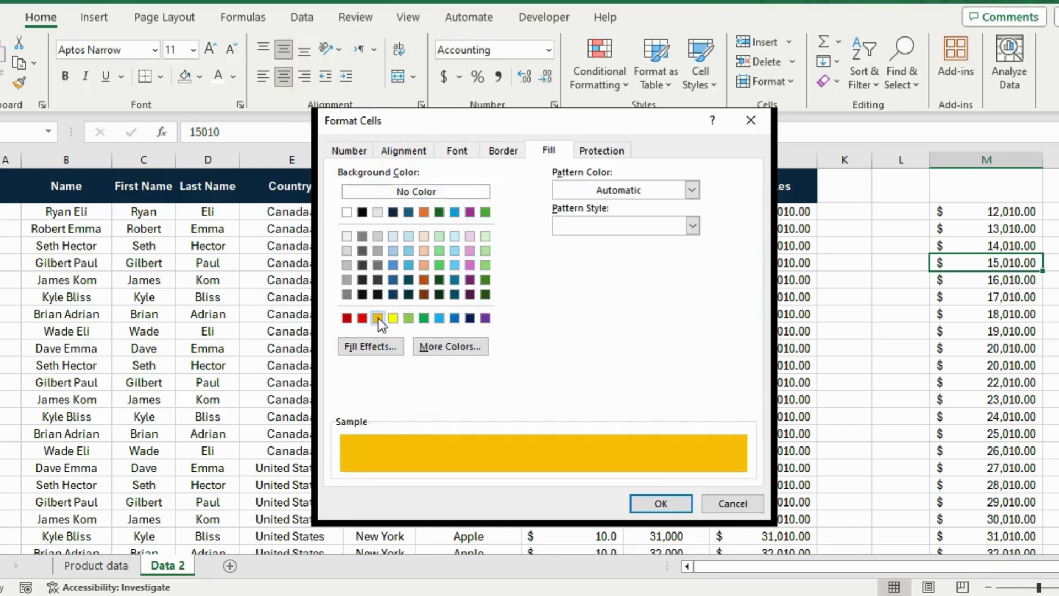
left_click(660, 503)
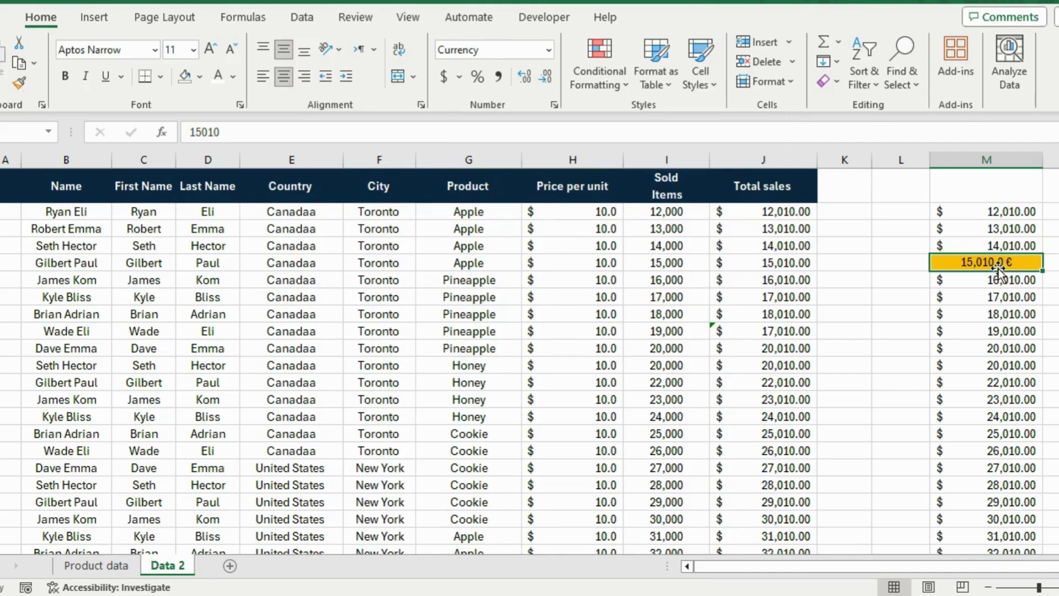
left_click(997, 296)
- Repeat the gold euro formatting with F4 on the 17,010, 19,010 and 20,010 cells
key("F4")
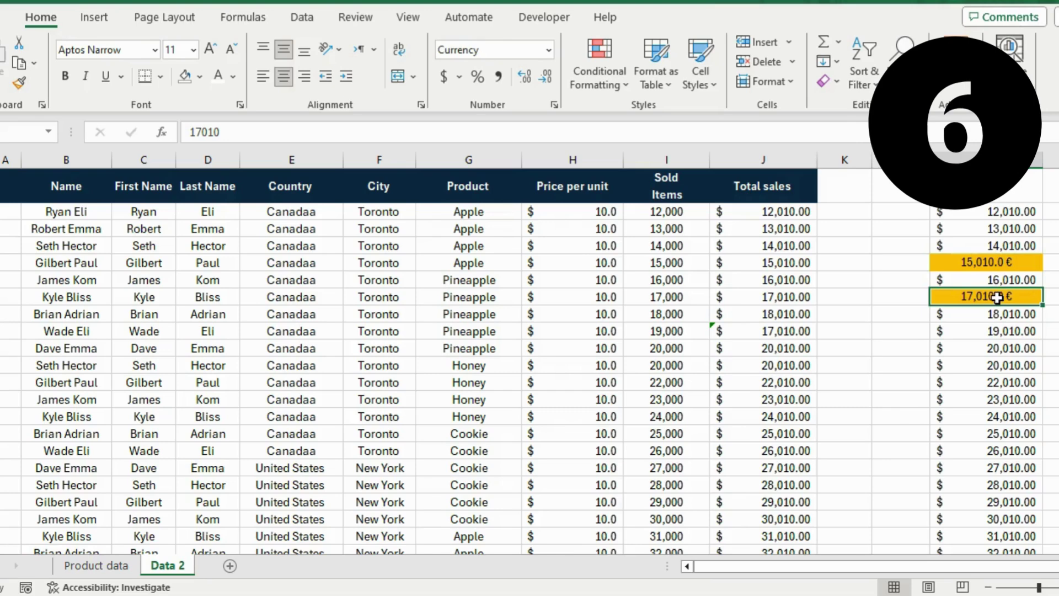
left_click(975, 333)
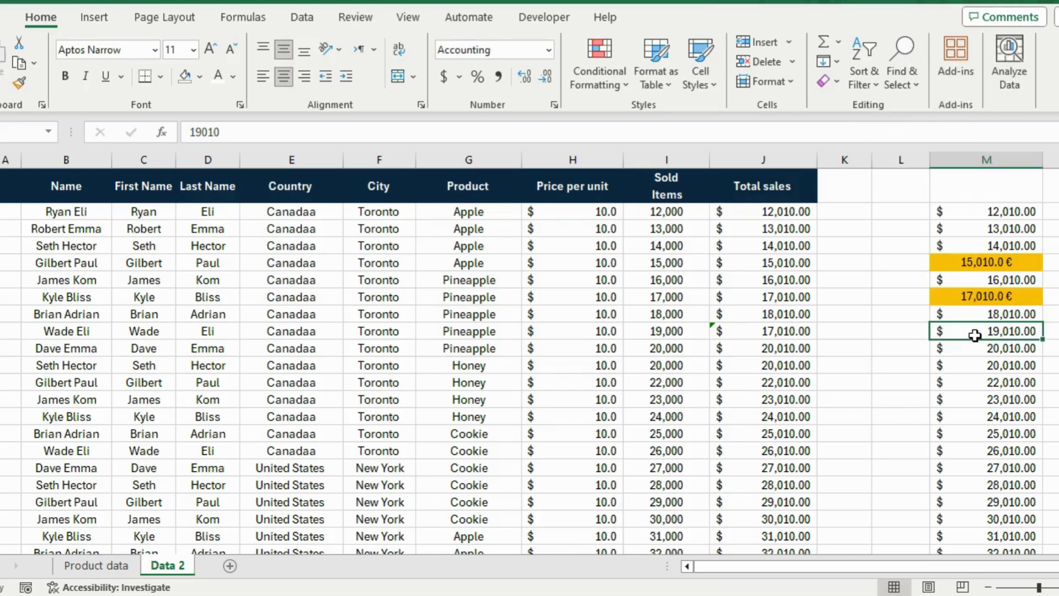
key("F4")
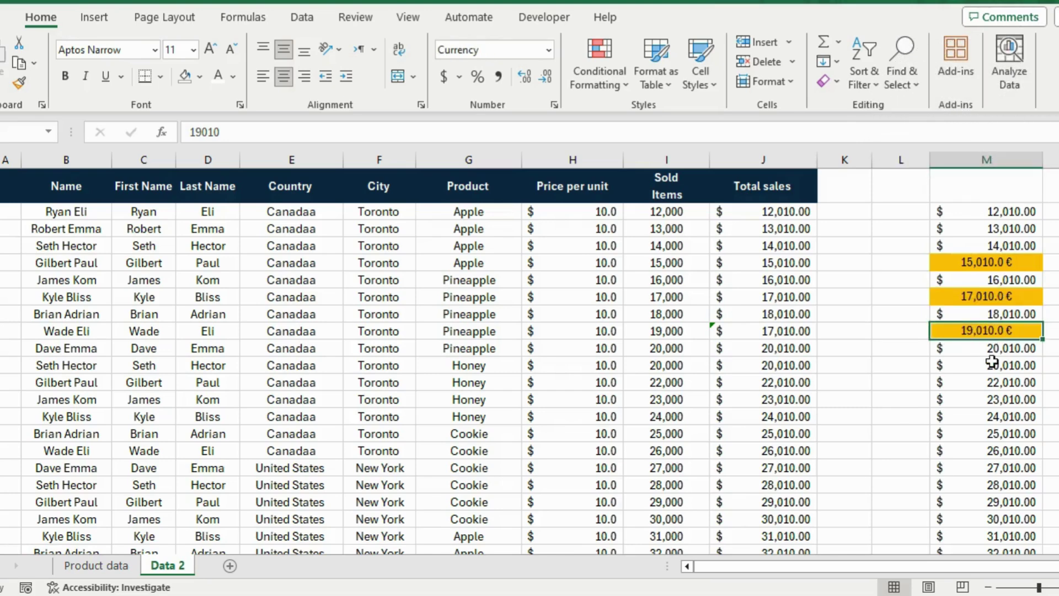
left_click(993, 365)
key("F4")
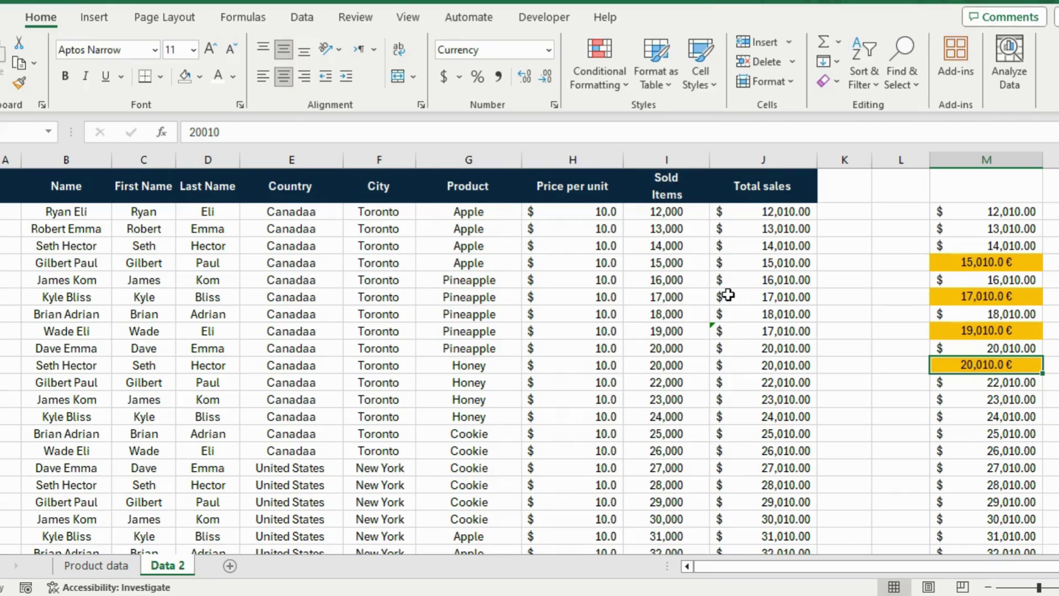
scroll(398, 313, "down", 1)
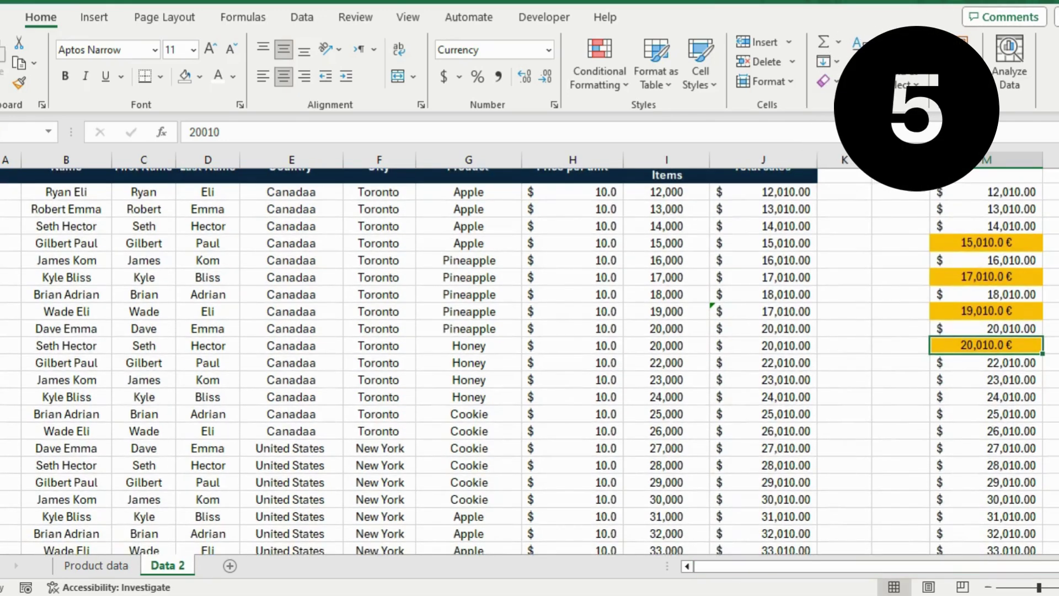
- Edit the first two Country cells, removing the extra 'a' so Canadaa reads Canada
scroll(355, 327, "up", 1)
left_click(312, 210)
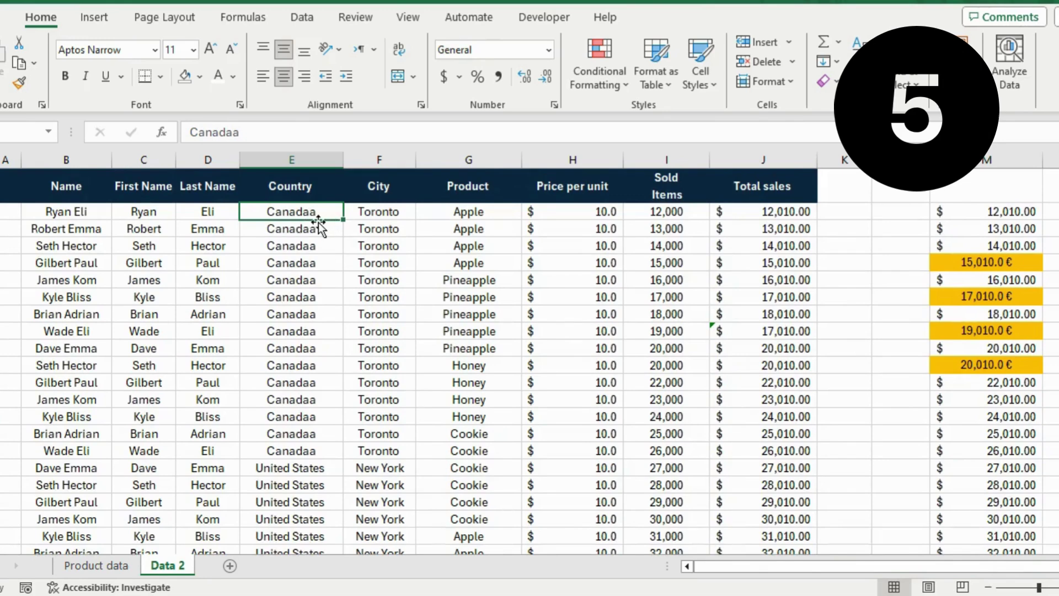
left_click(314, 242)
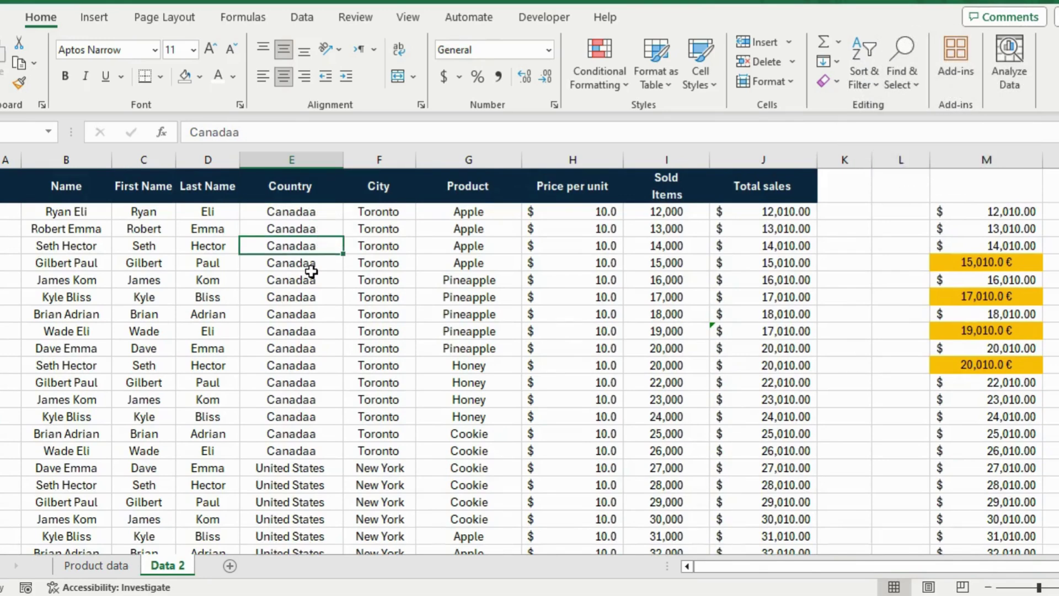
left_click(301, 229)
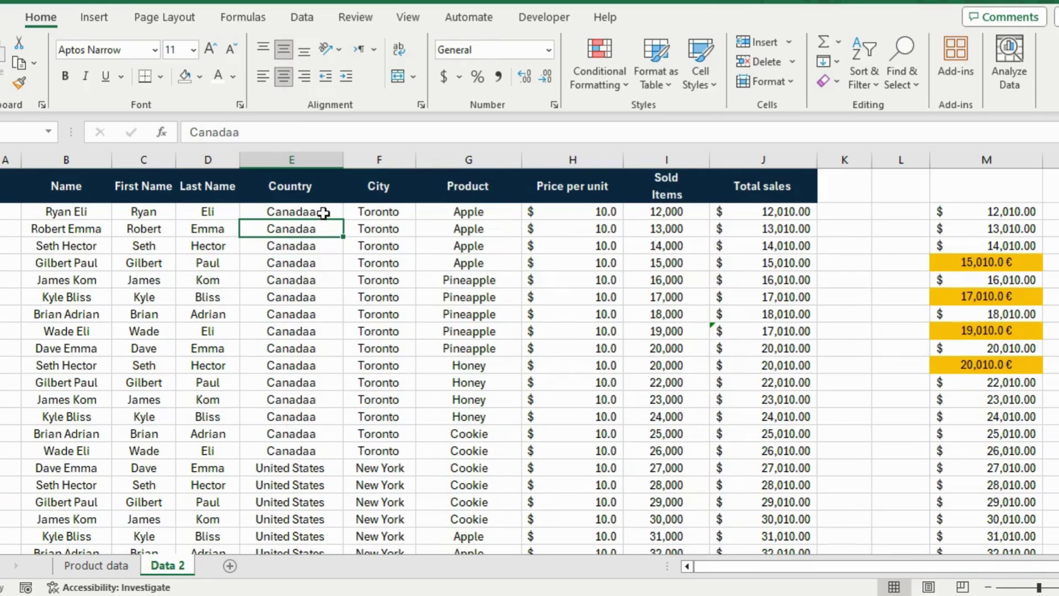
double_click(325, 212)
key("BackSpace")
left_click(316, 228)
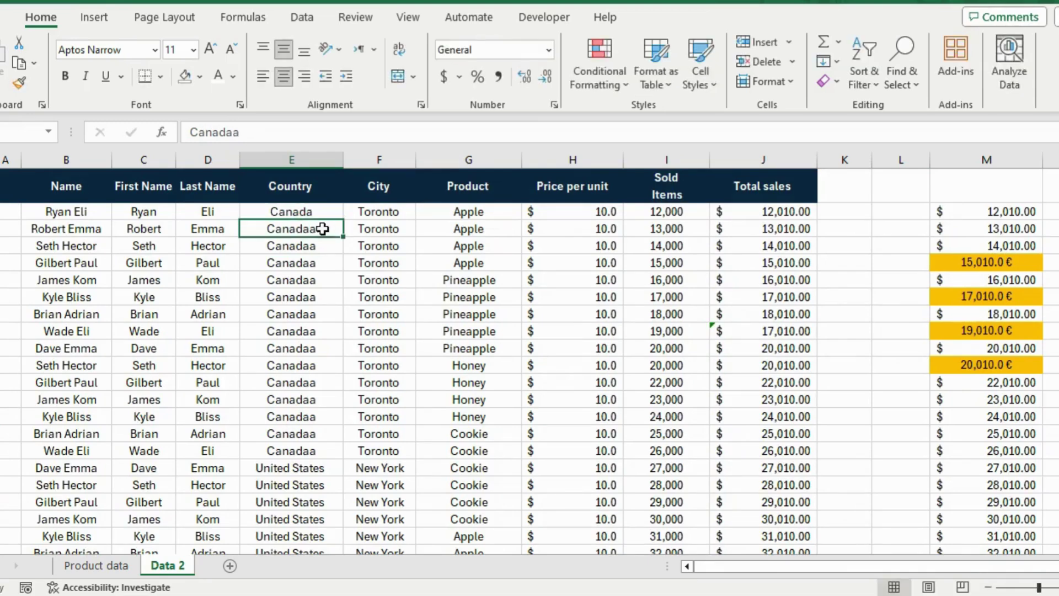
double_click(324, 228)
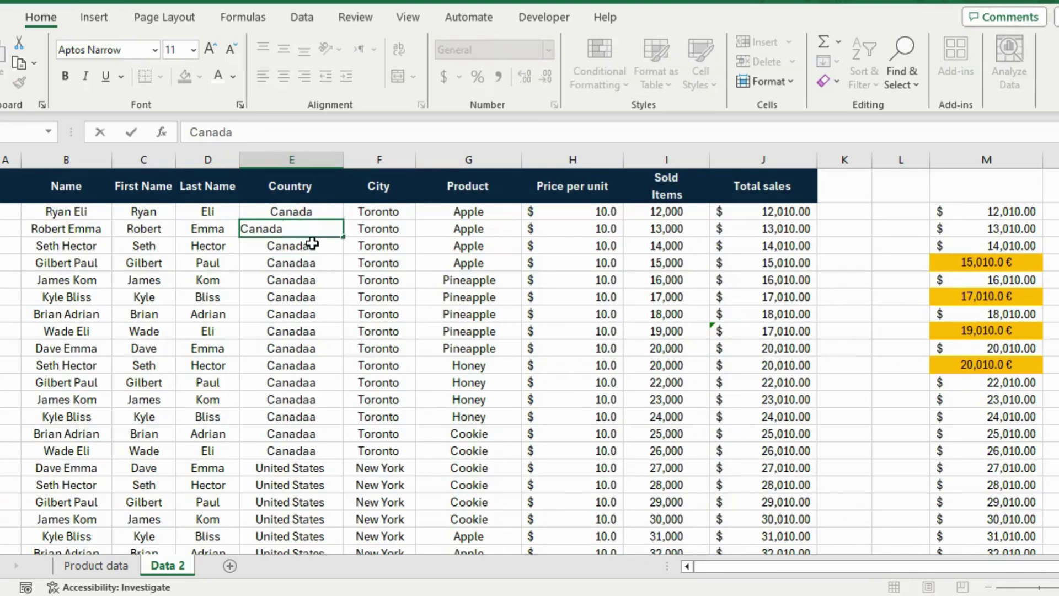
left_click(308, 244)
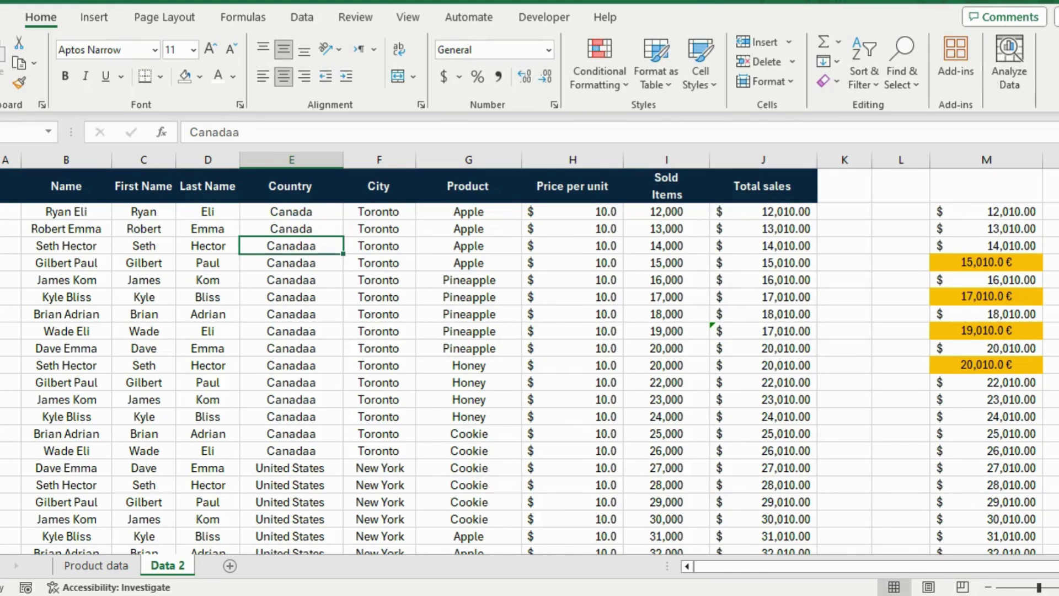
- Replace all Canadaa with Canada via Find and Replace, making 15 replacements
key("ctrl+h")
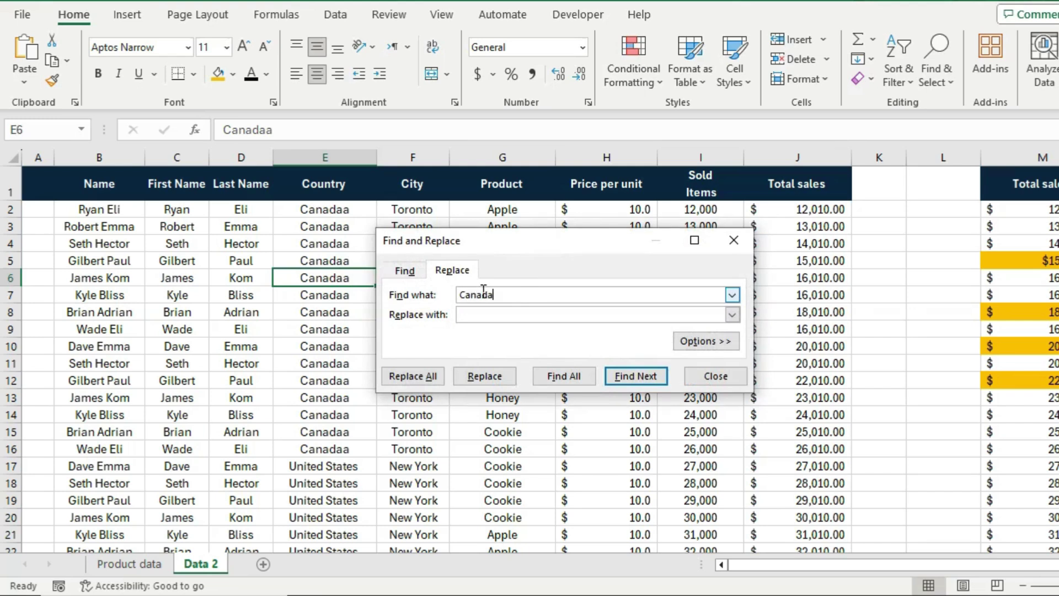
left_click(485, 310)
left_click(419, 376)
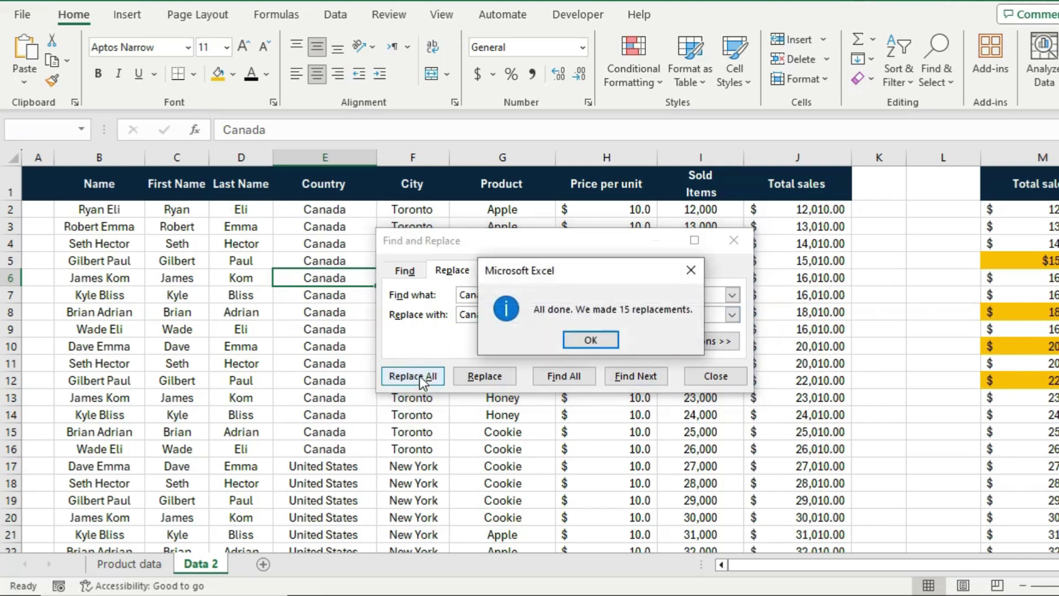
left_click(594, 340)
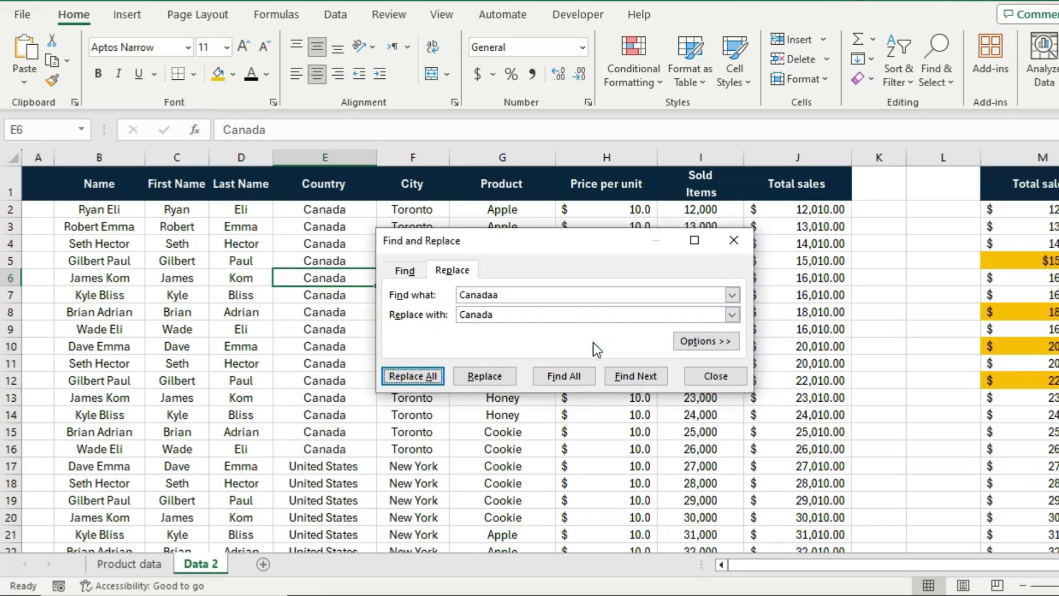
left_click(724, 241)
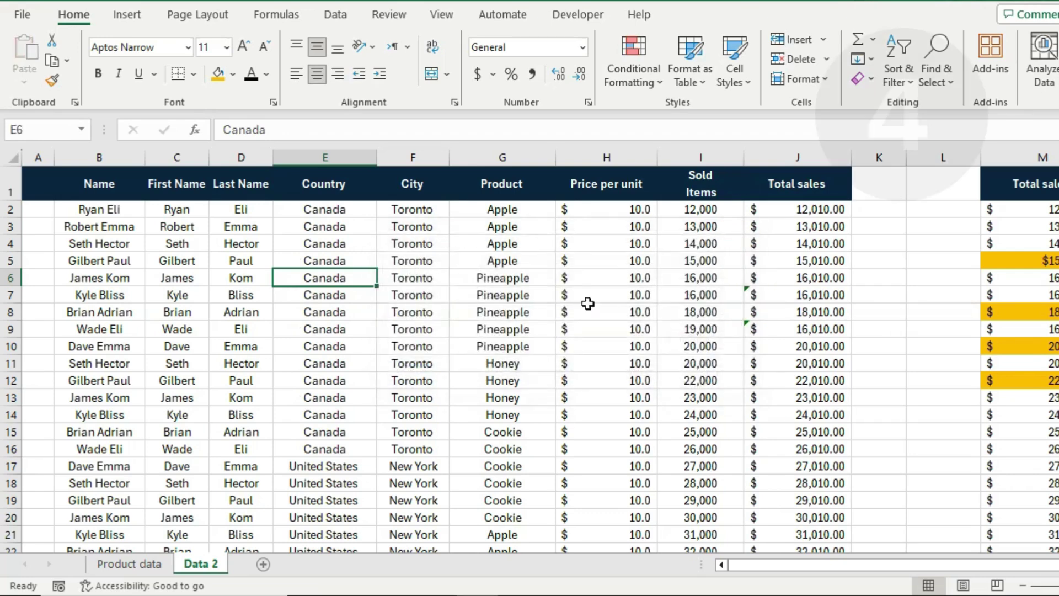
left_click(290, 260)
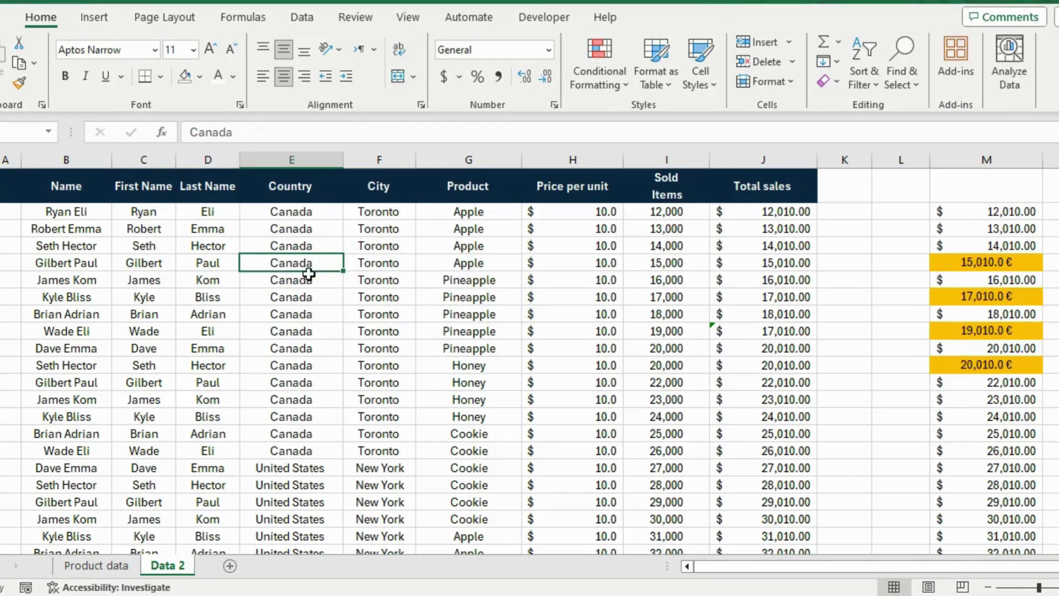
- Filter by a Canada cell's value so only the 15 Canada rows remain
left_click(306, 301)
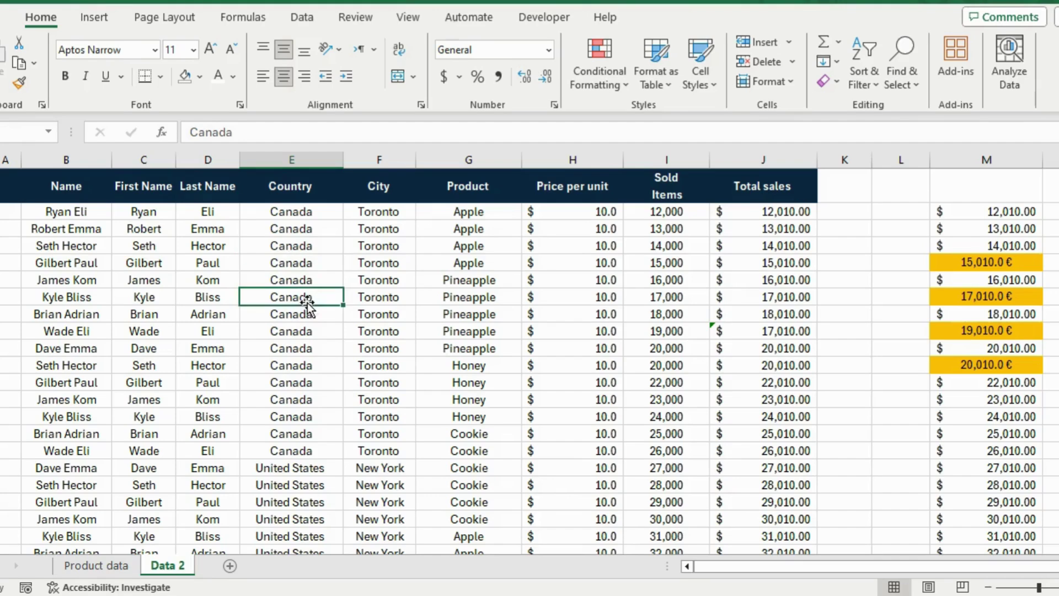
left_click(300, 353)
scroll(300, 355, "down", 3)
scroll(300, 355, "up", 3)
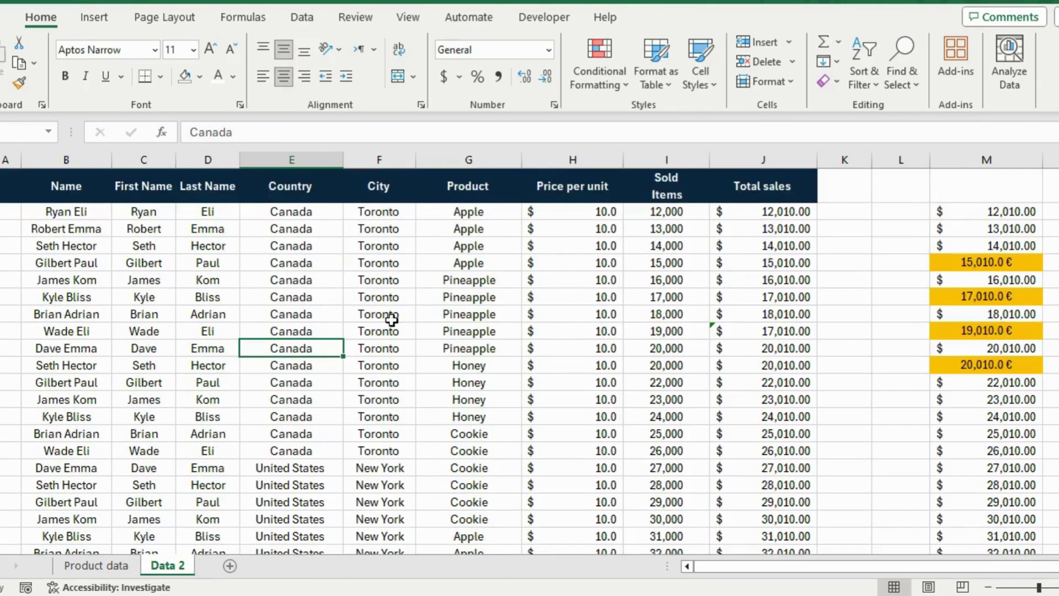
right_click(297, 327)
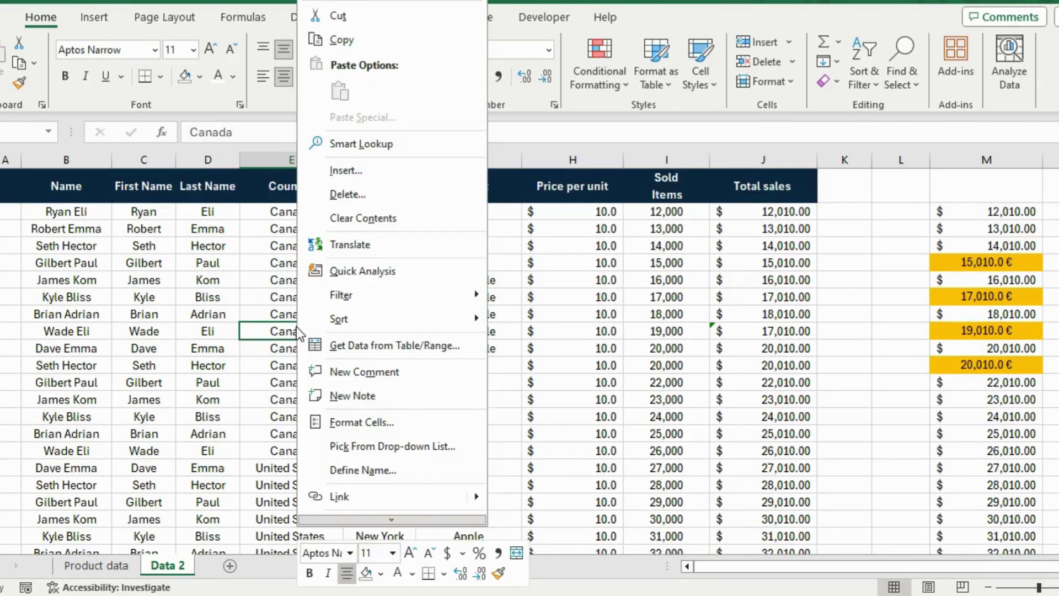
mouse_move(405, 303)
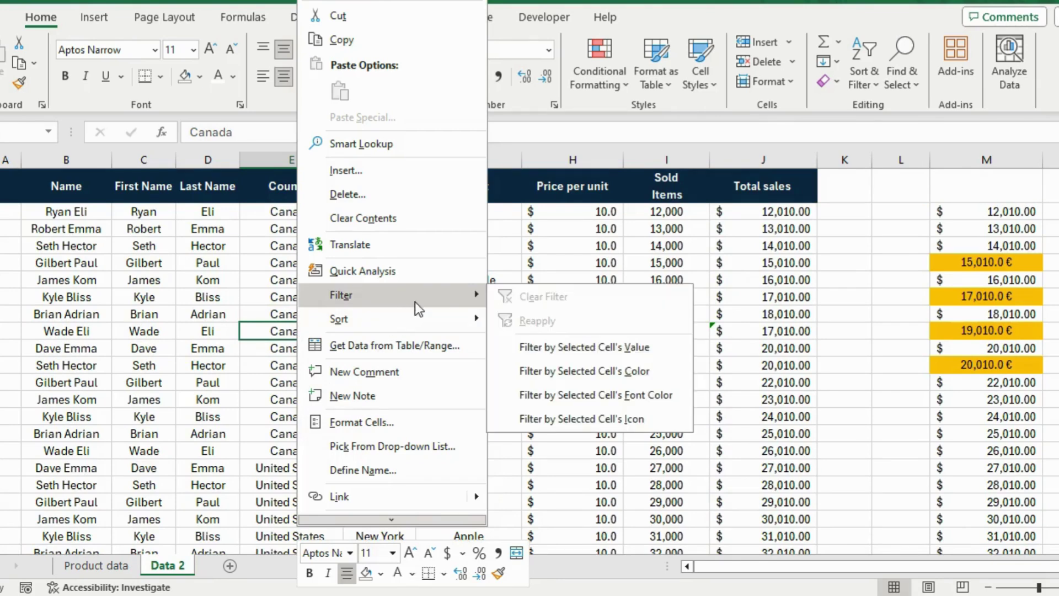
left_click(546, 347)
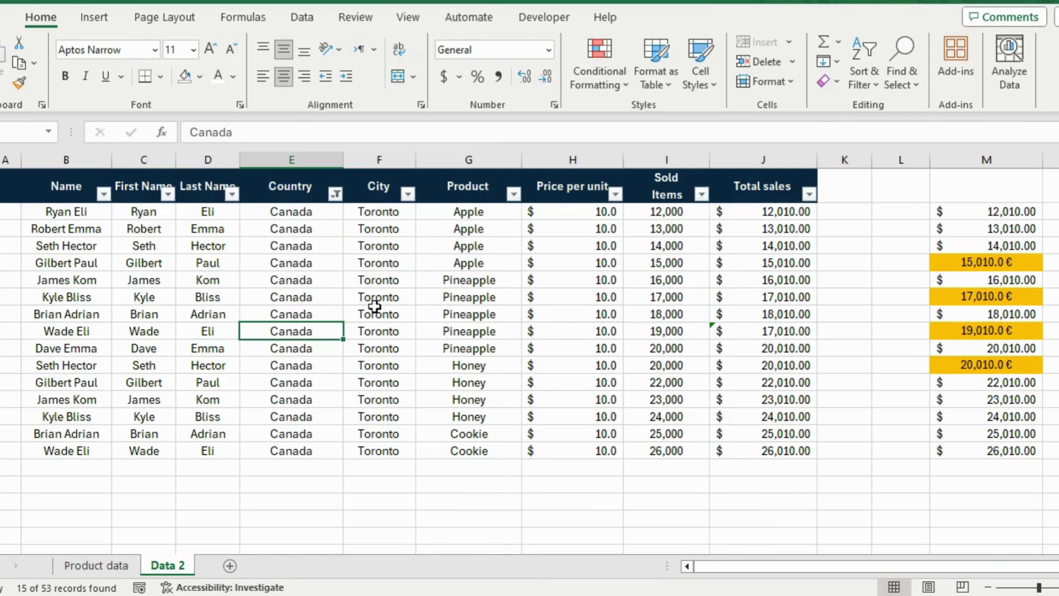
- Undo the Canada filter and delete the helper totals column M
key("ctrl+z")
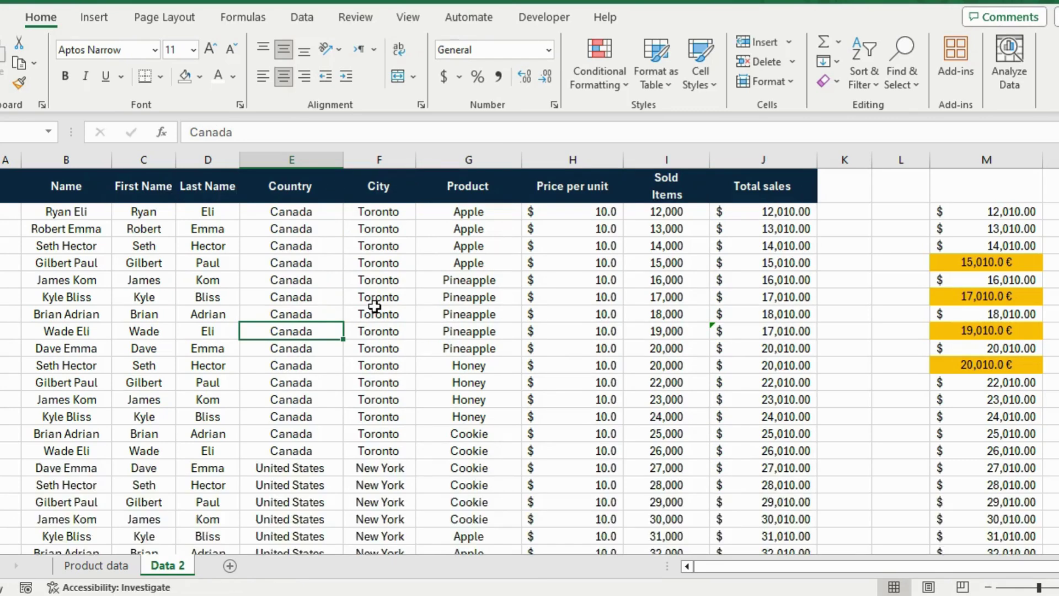
scroll(587, 285, "down", 6)
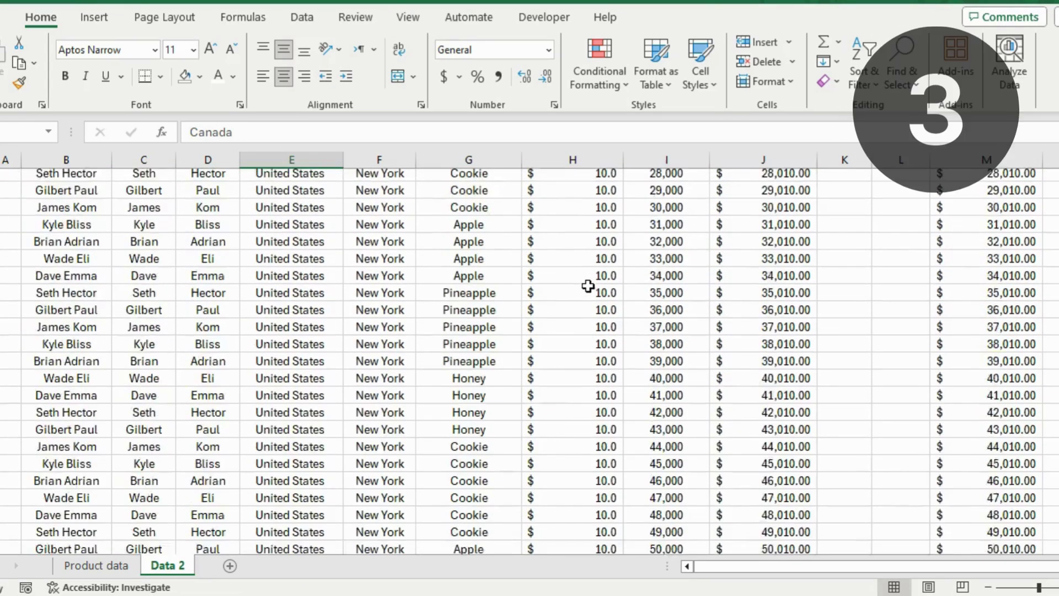
scroll(587, 285, "up", 6)
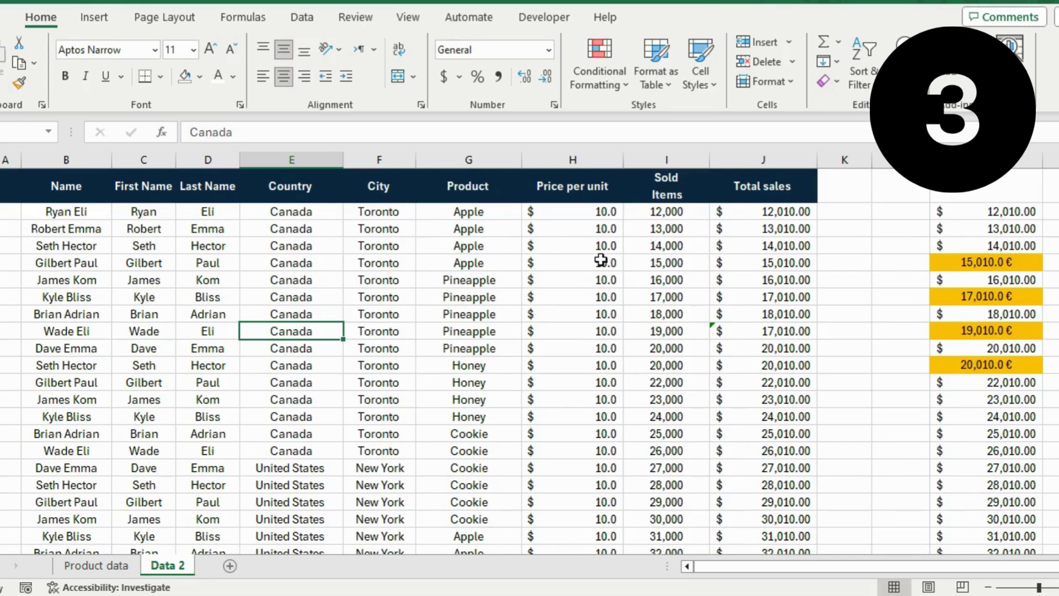
left_click(1013, 165)
right_click(1001, 174)
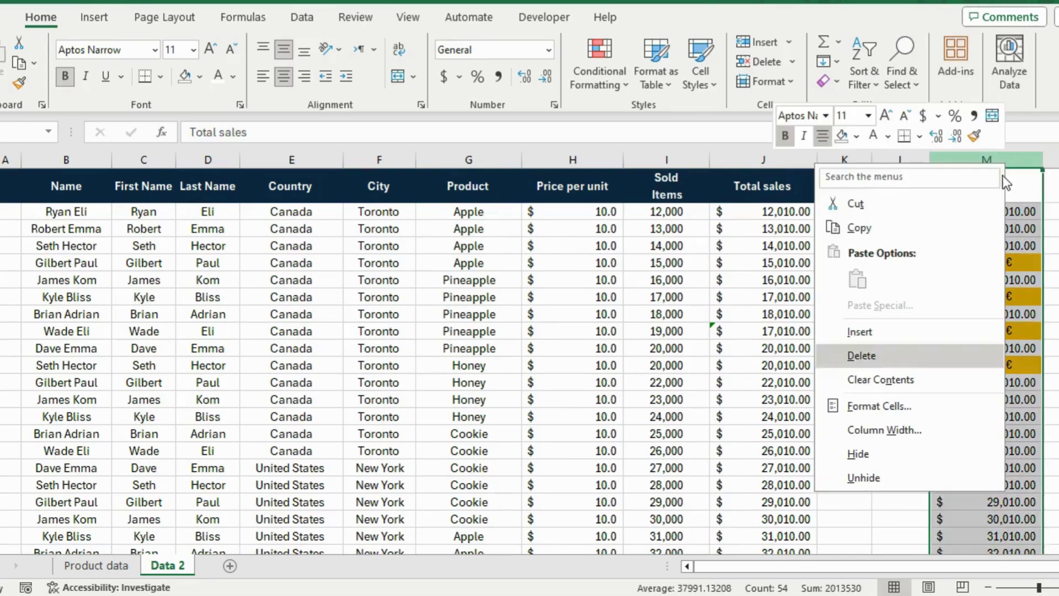
left_click(914, 404)
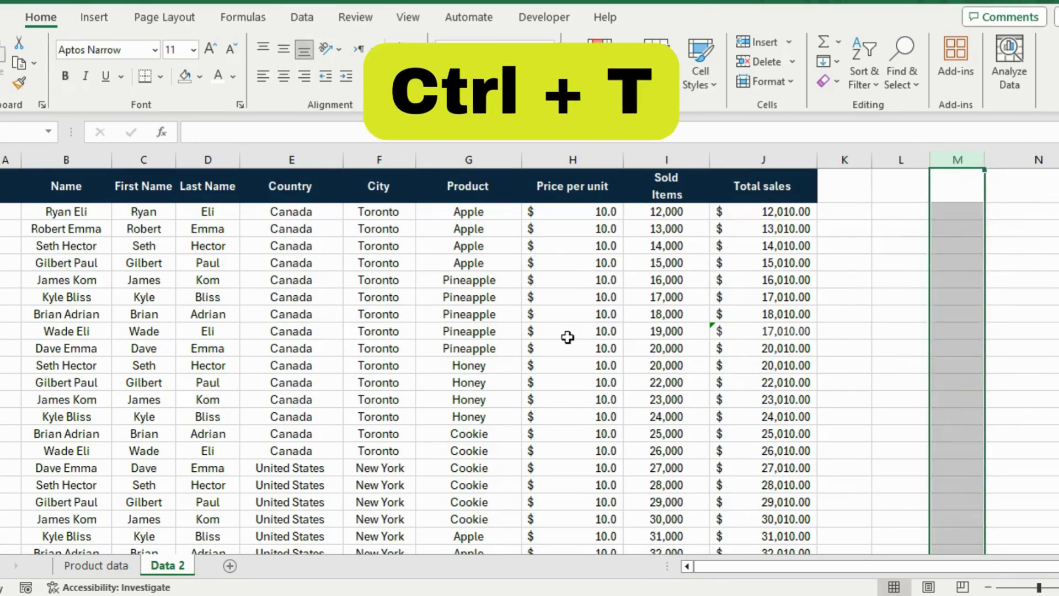
left_click(568, 335)
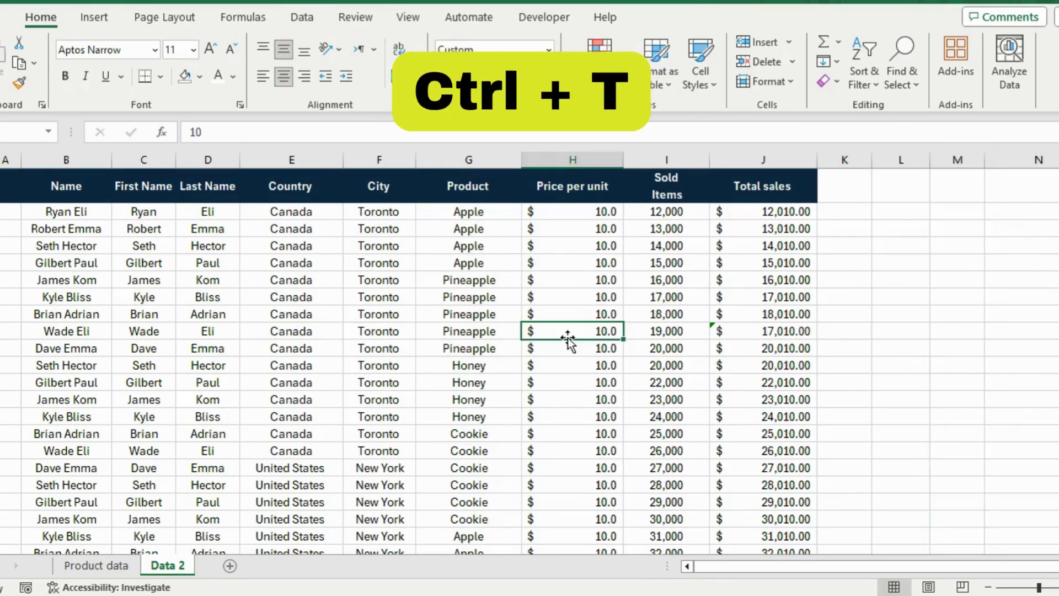
- Convert range $B$1:$J$54 into a table with headers using Ctrl+T
key("ctrl+t")
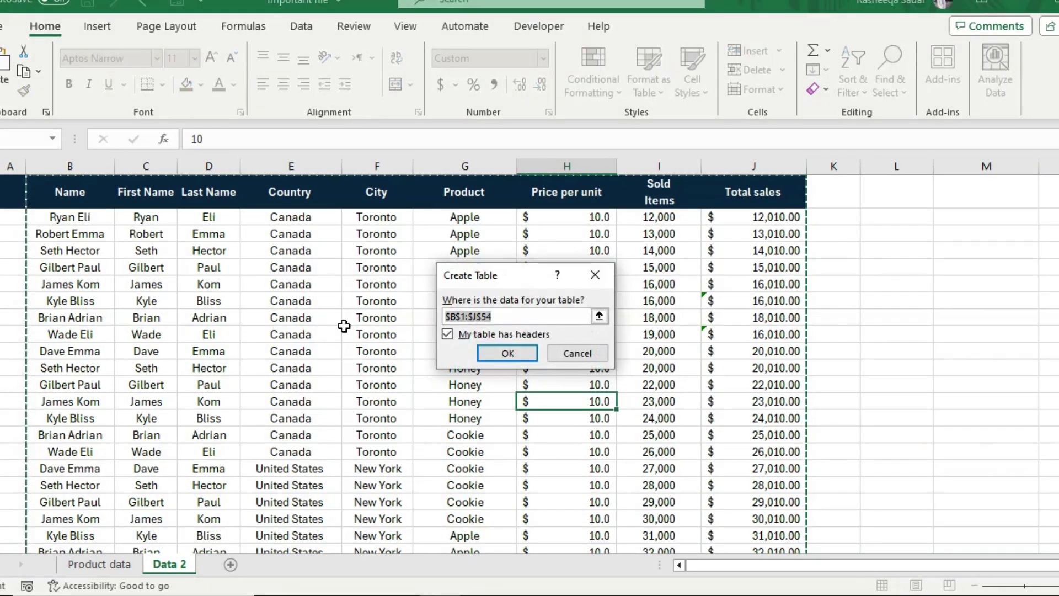
left_click(502, 286)
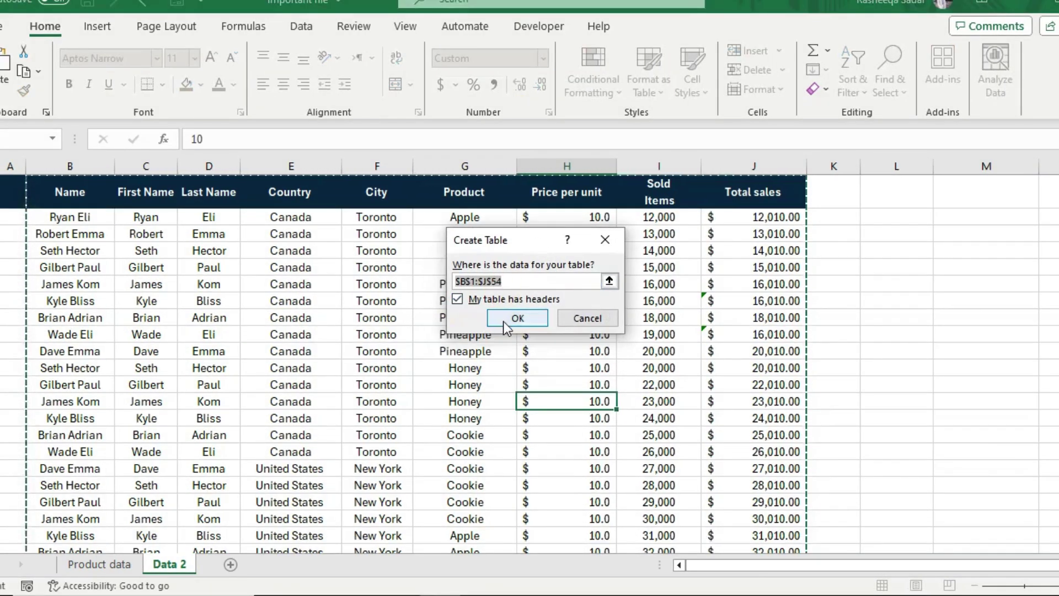
left_click(503, 319)
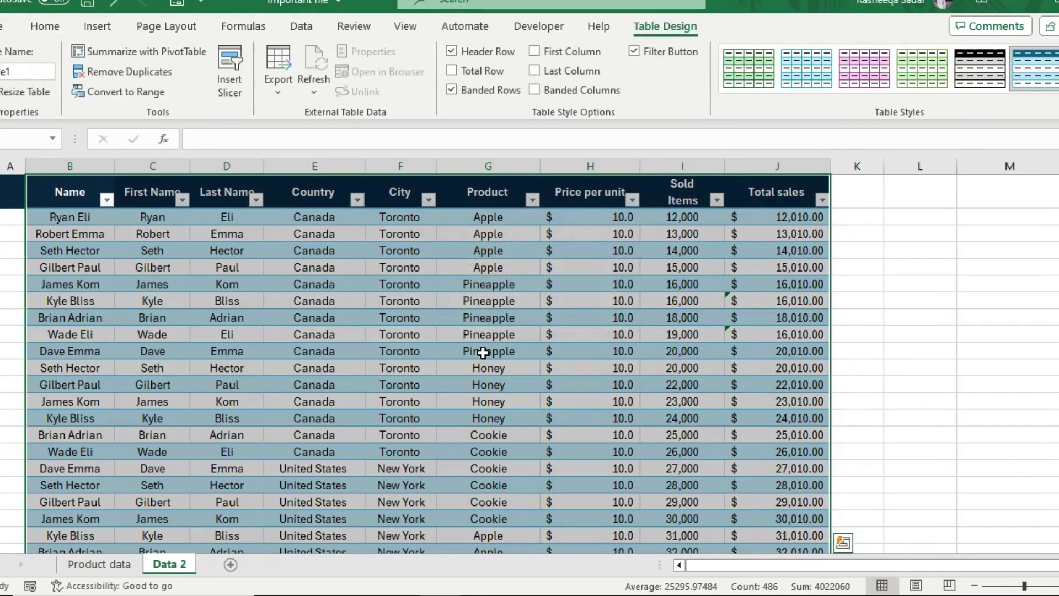
left_click(483, 352)
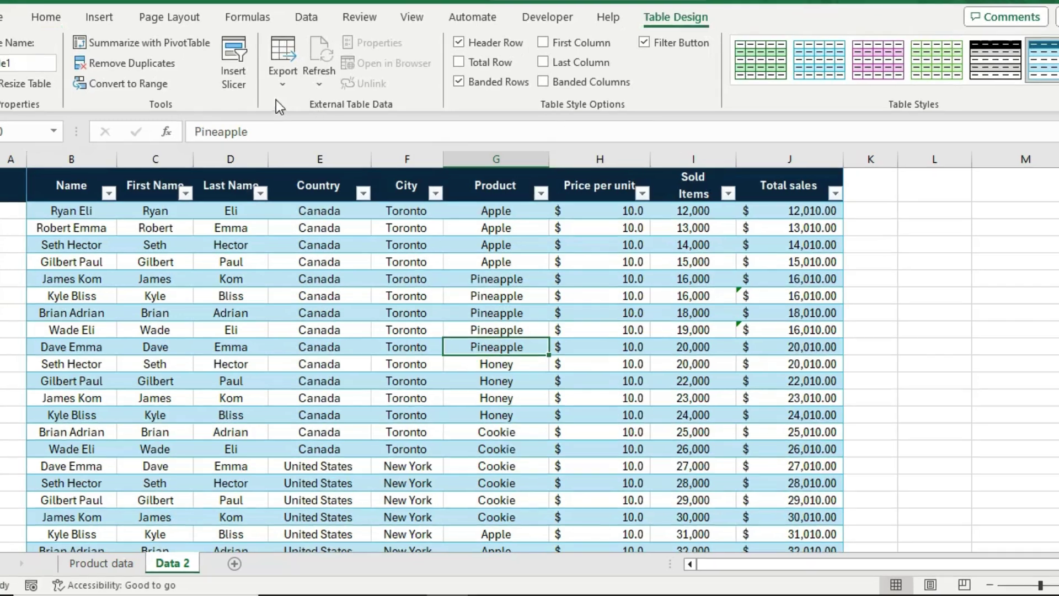
left_click(224, 83)
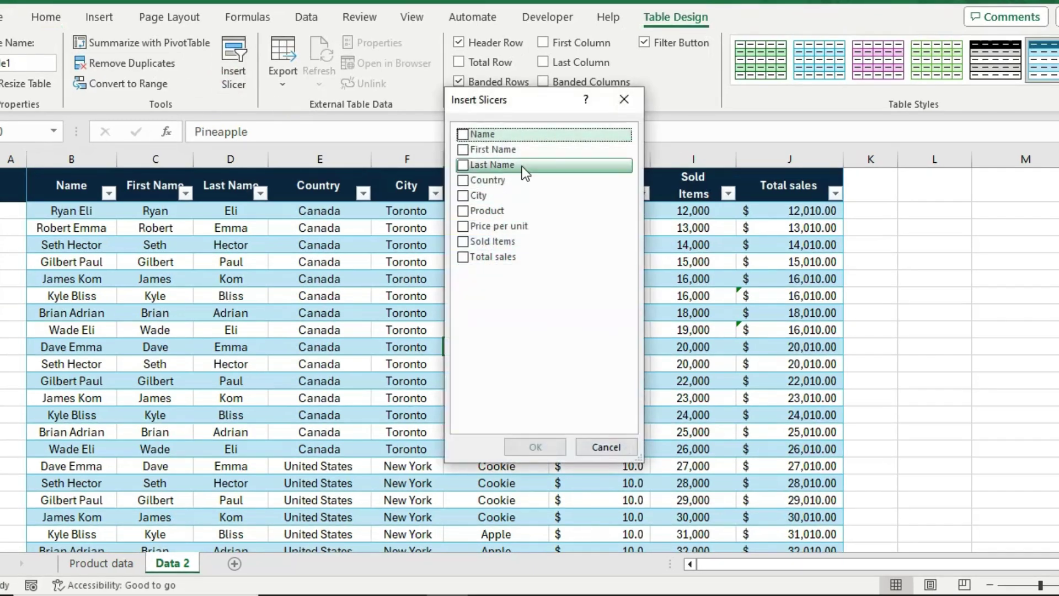
- Insert a Country slicer and filter between Canada and United States
left_click(466, 181)
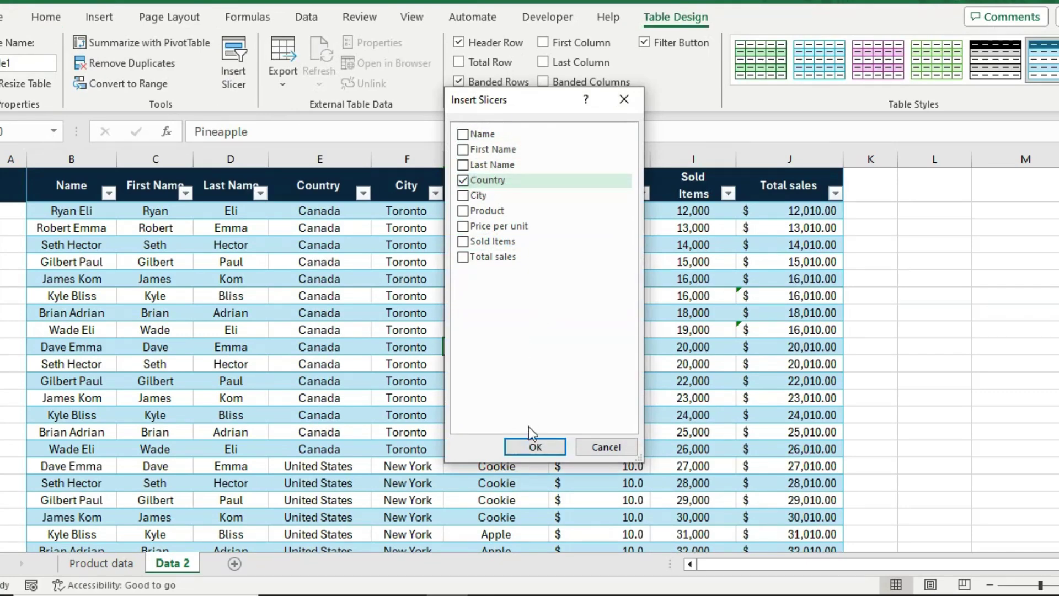
left_click(534, 444)
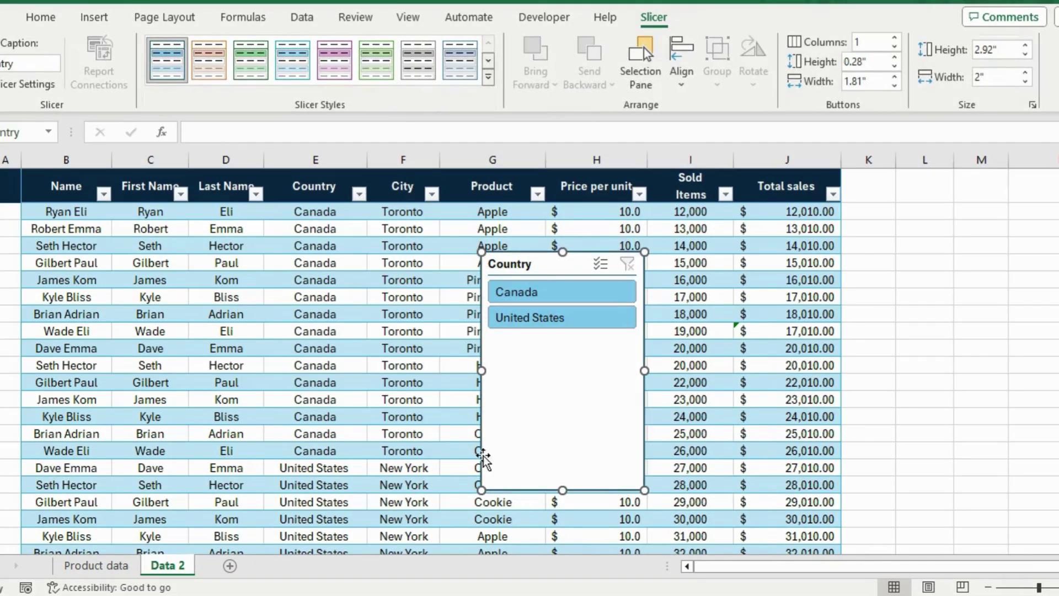
left_click(555, 297)
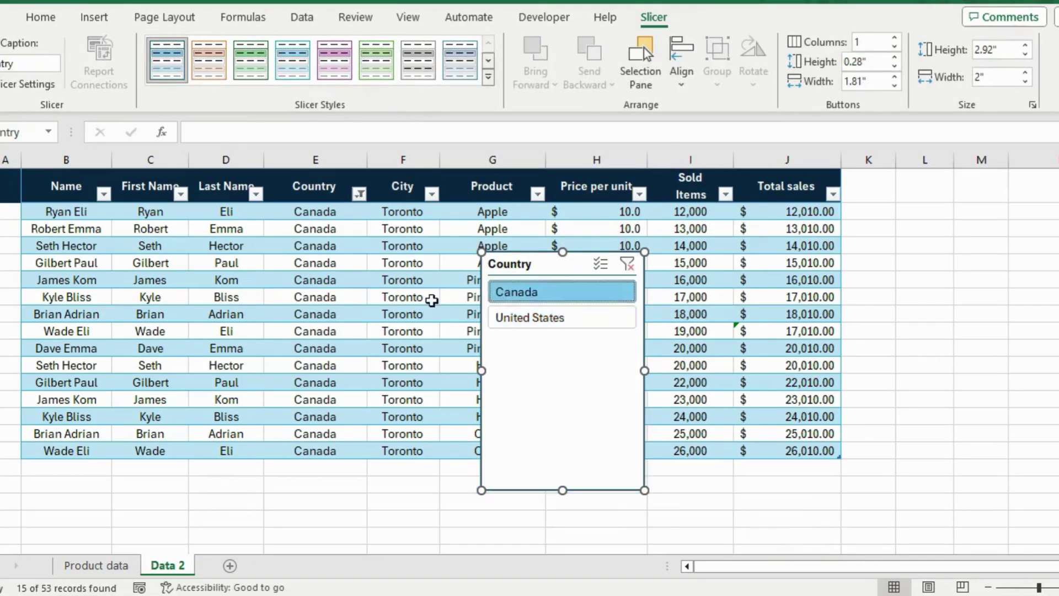
left_click(558, 316)
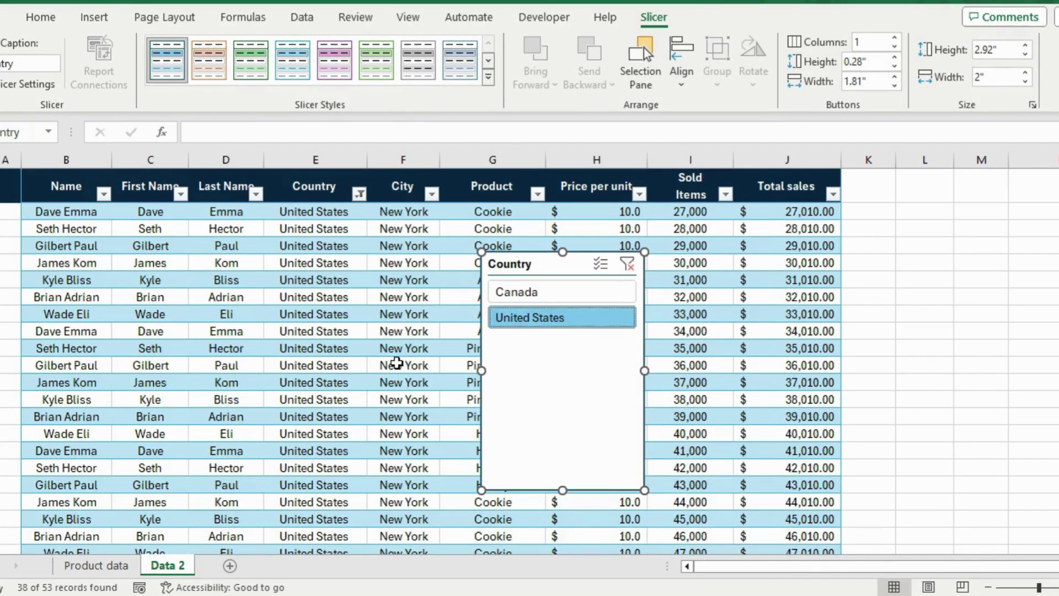
left_click(573, 302)
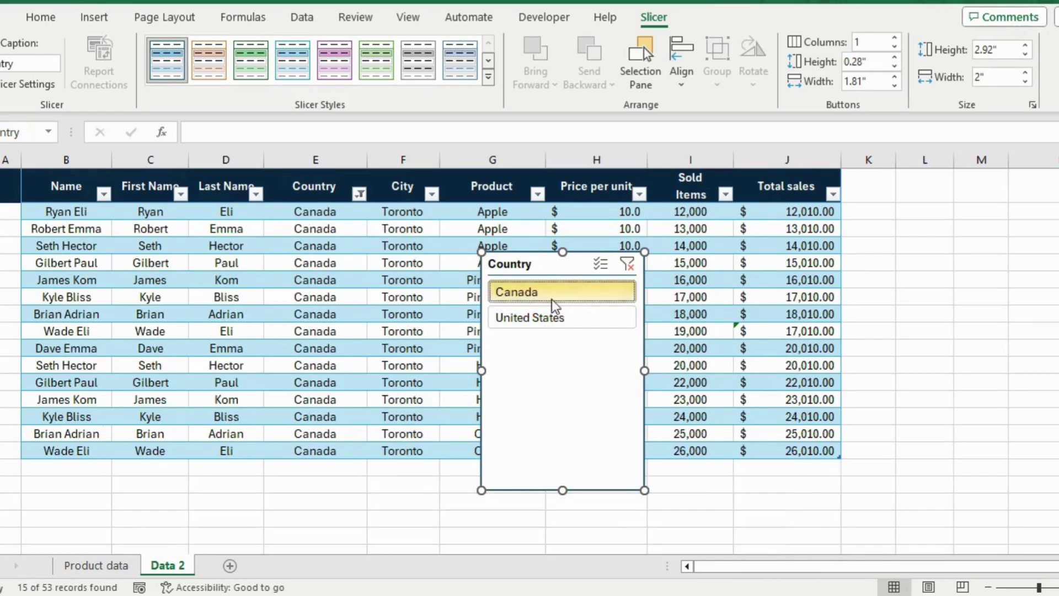
left_click(552, 317)
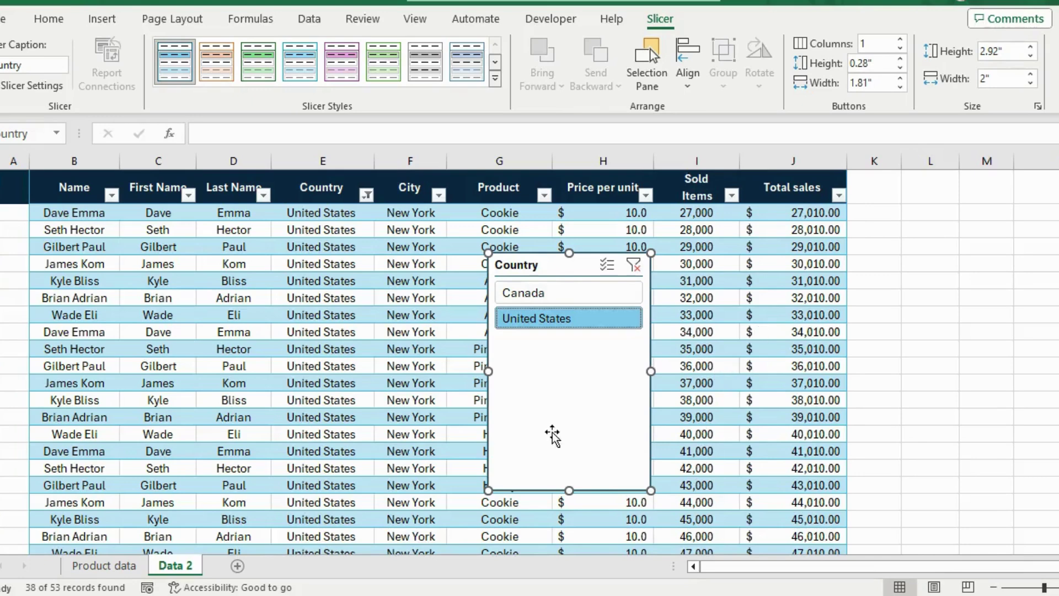
left_click(562, 298)
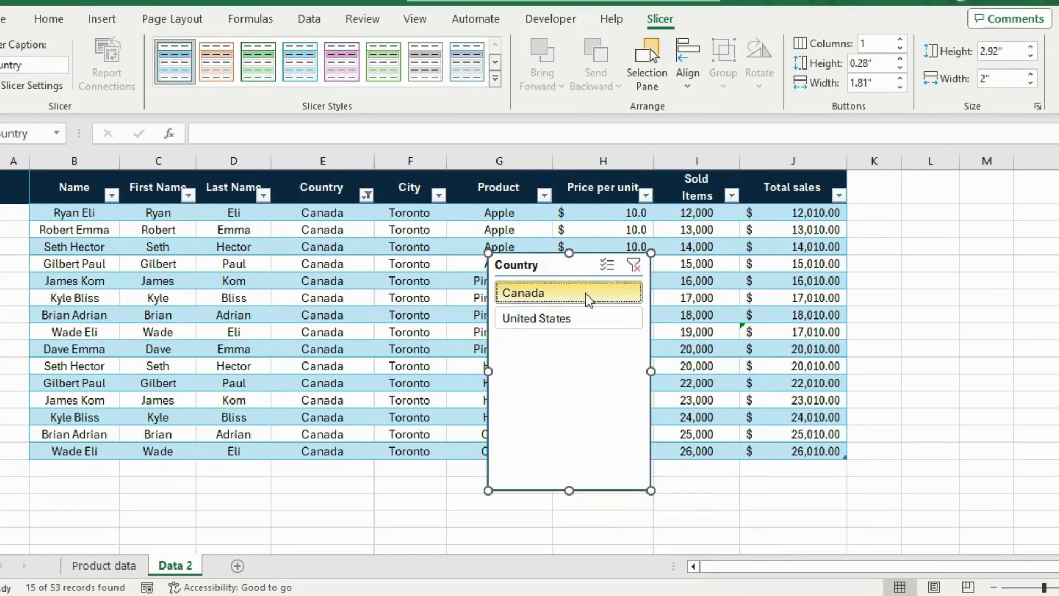
left_click(549, 324)
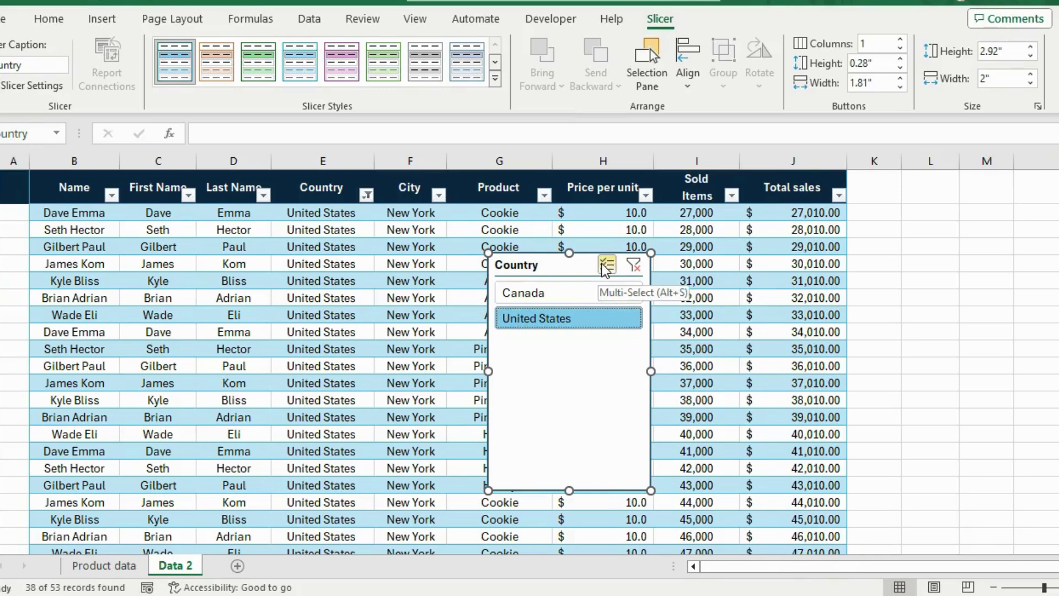
- Turn on slicer Multi-Select so both Canada and United States are shown
left_click(607, 267)
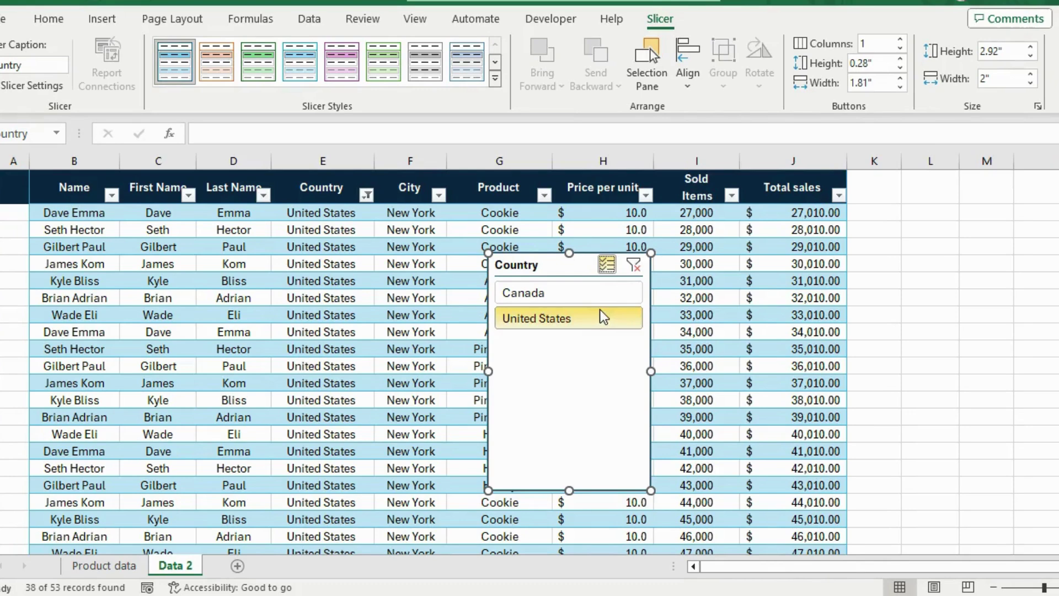
left_click(596, 301)
left_click(595, 316)
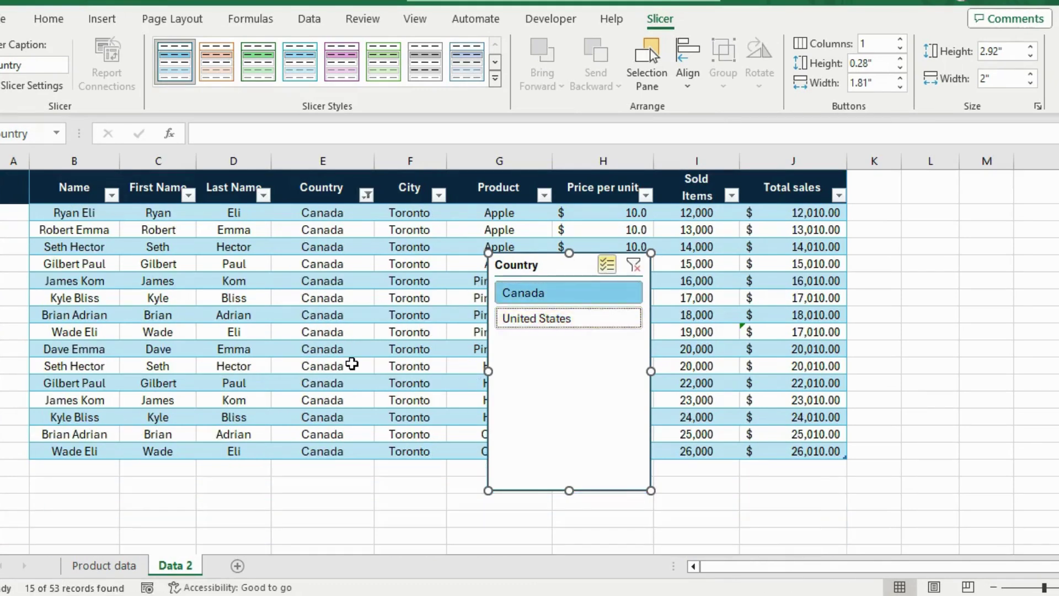
left_click(566, 325)
left_click(385, 365)
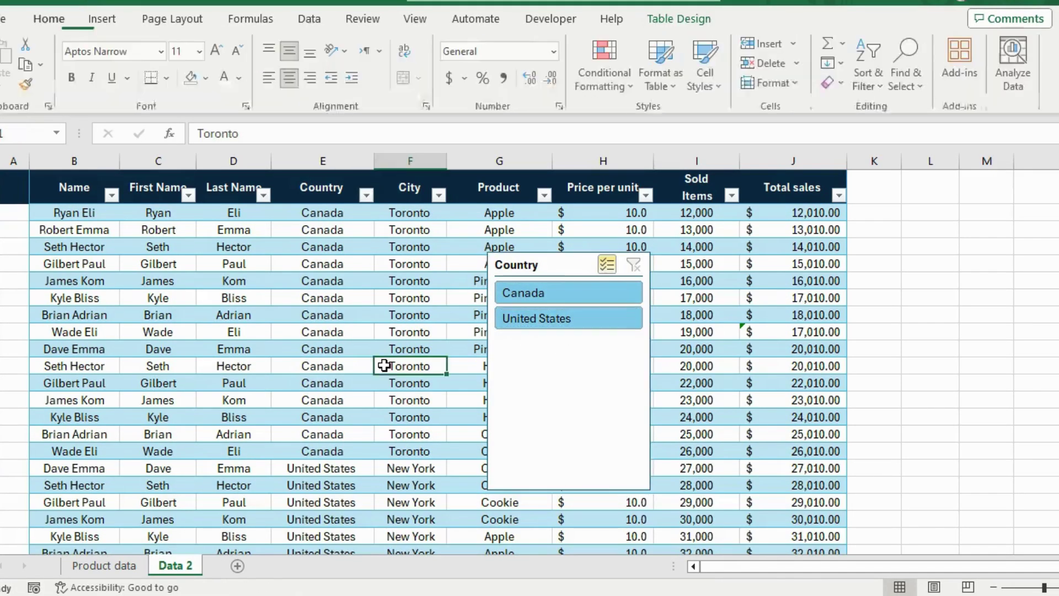
- Glance at Product data, then type 'Top 3 sold items' on the Data 2 sheet
left_click(104, 565)
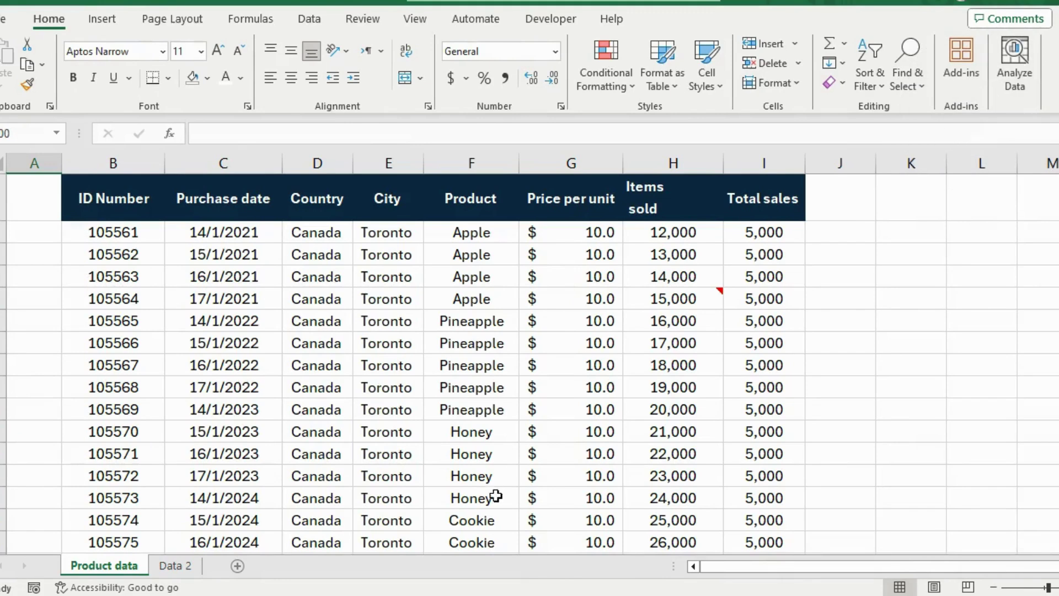
key("ctrl+Page_Down")
type("Top 3 sold it")
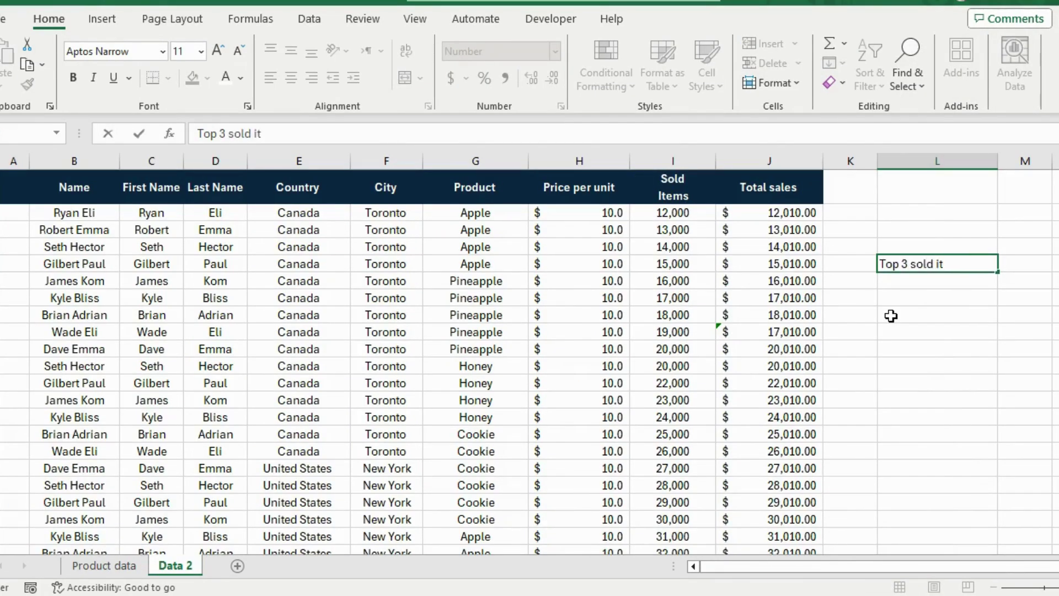
type("ems:")
- Confirm the Top 3 sold items: heading and enter =MAX over the Sold Items column, returning 64,000
left_click(920, 281)
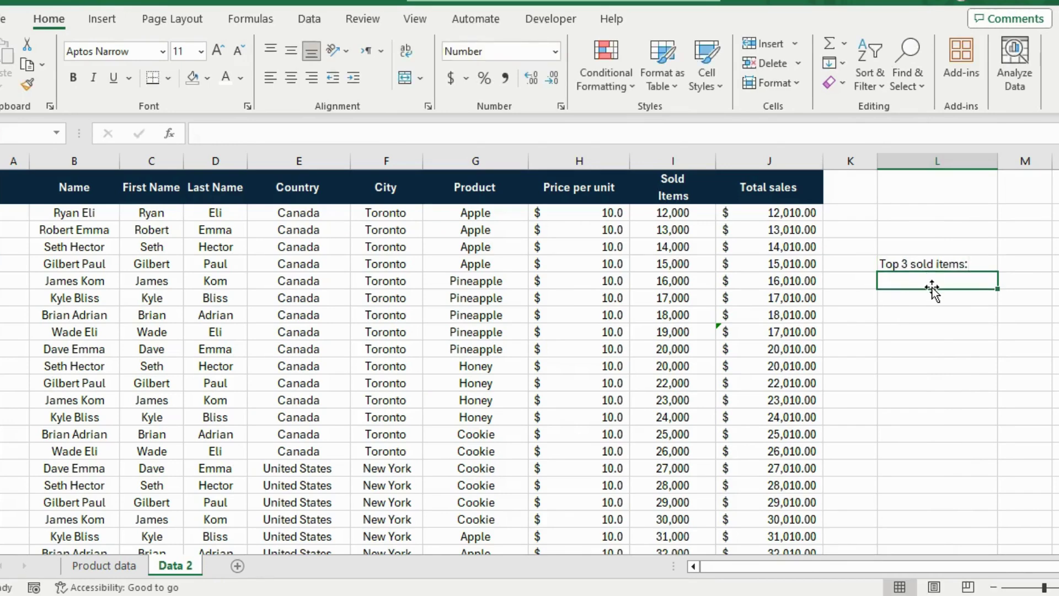
type("=")
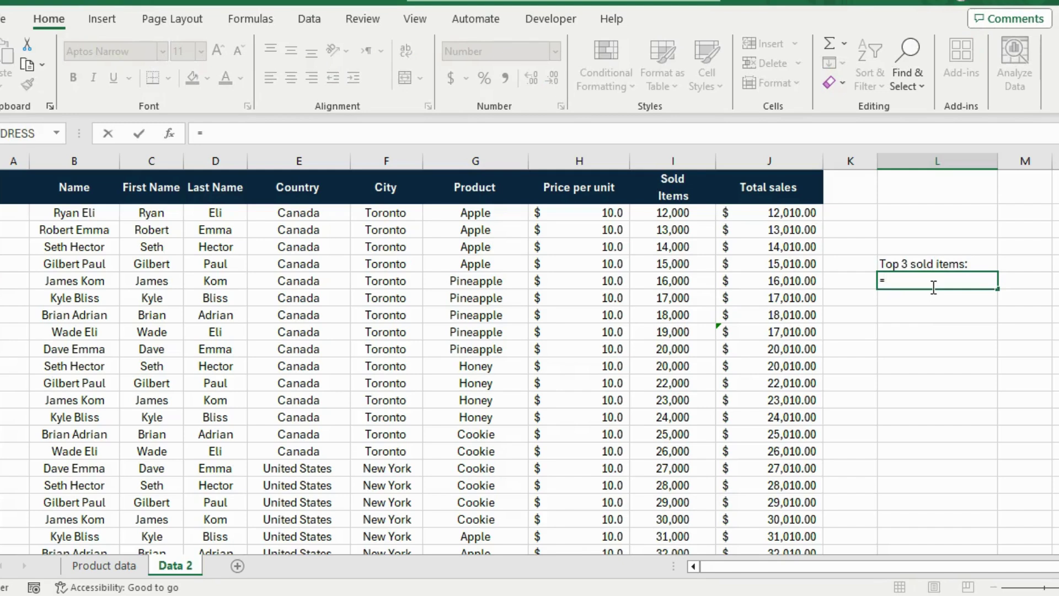
type("Max(")
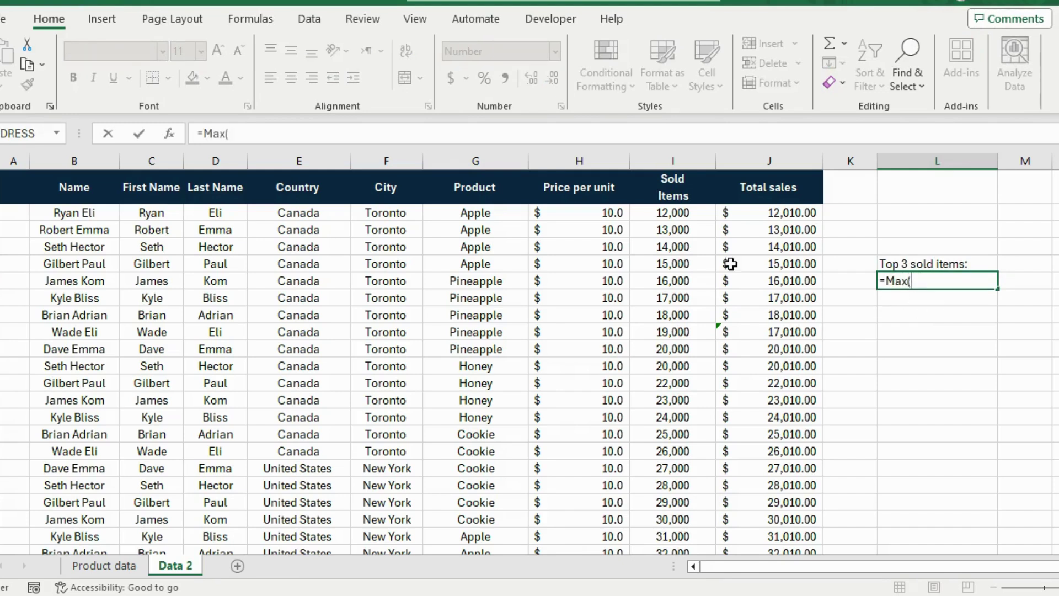
left_click(680, 214)
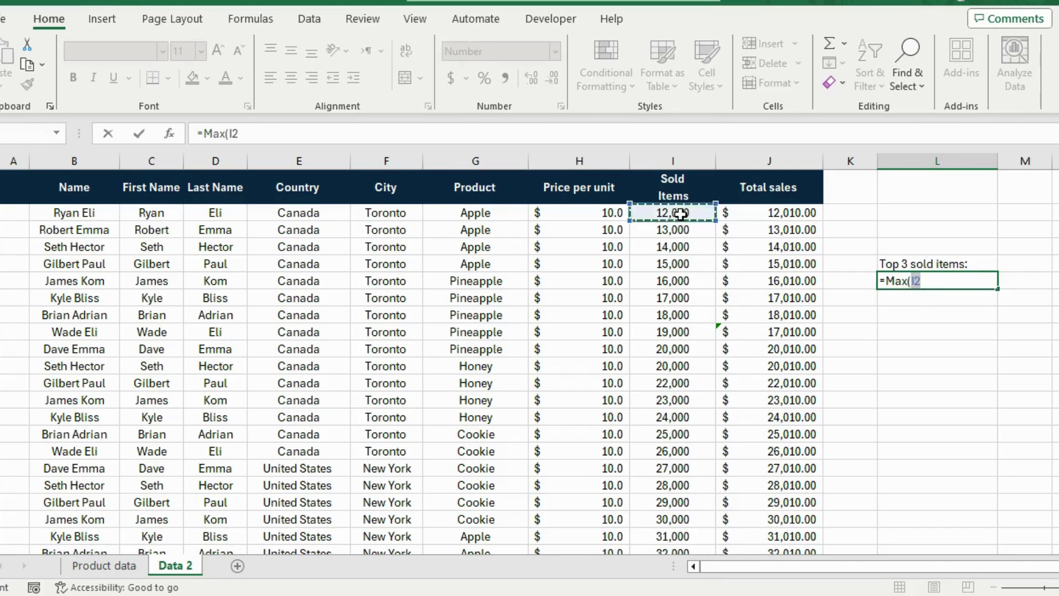
left_click_drag(680, 214, 675, 529)
key("ctrl+shift+Left")
scroll(771, 430, "up", 11)
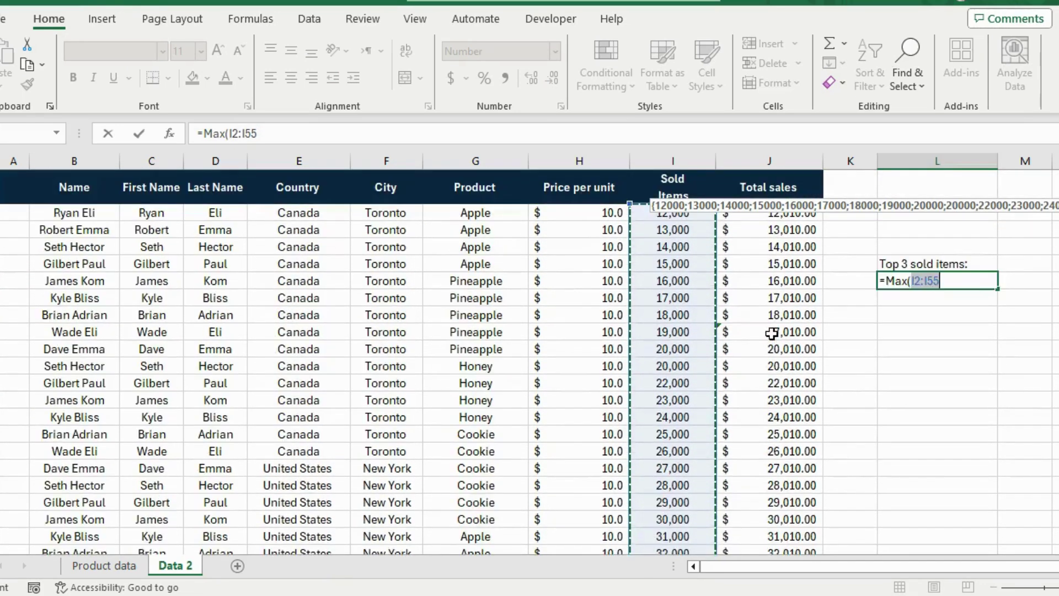
key("Return")
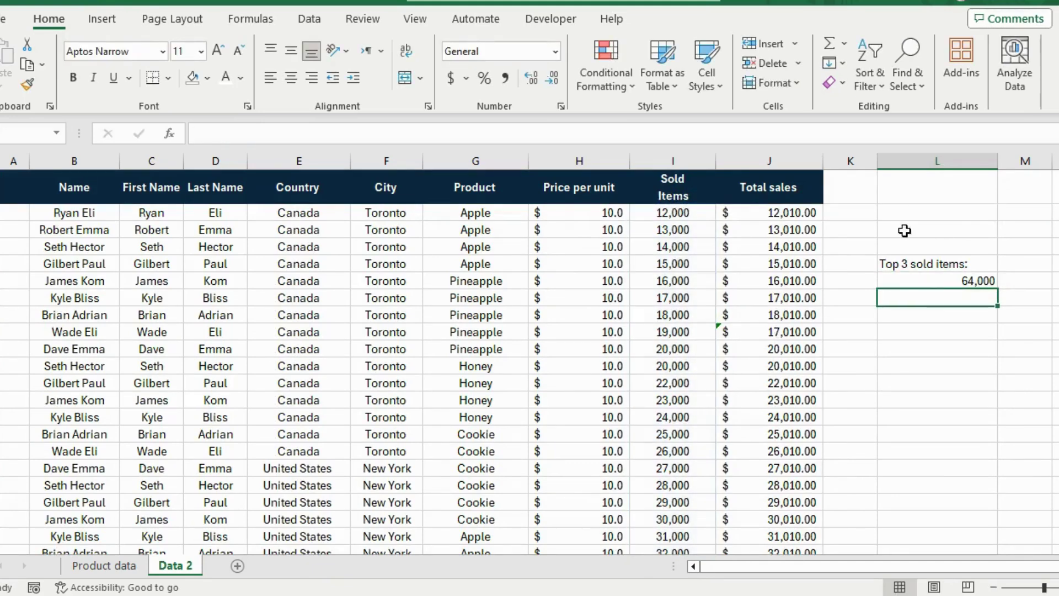
- Check the MAX formula, then begin a =LARGE( formula in the cell below
left_click(951, 278)
left_click(959, 302)
type("=lar")
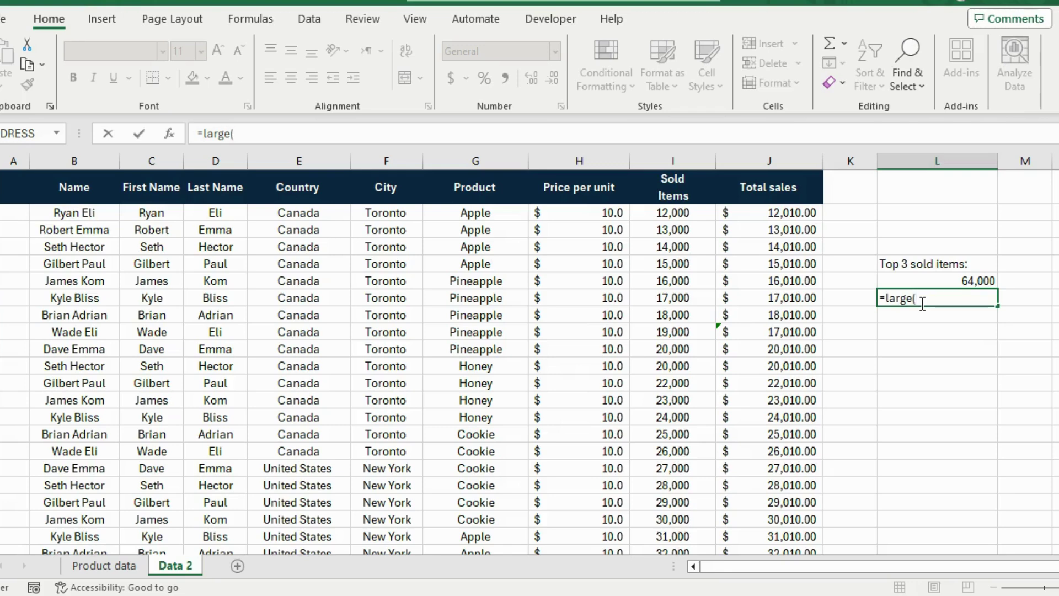
type("ge(")
- Complete =LARGE over the Sold Items column with rank 2, returning 63000
left_click_drag(692, 213, 715, 549)
scroll(752, 426, "up", 12)
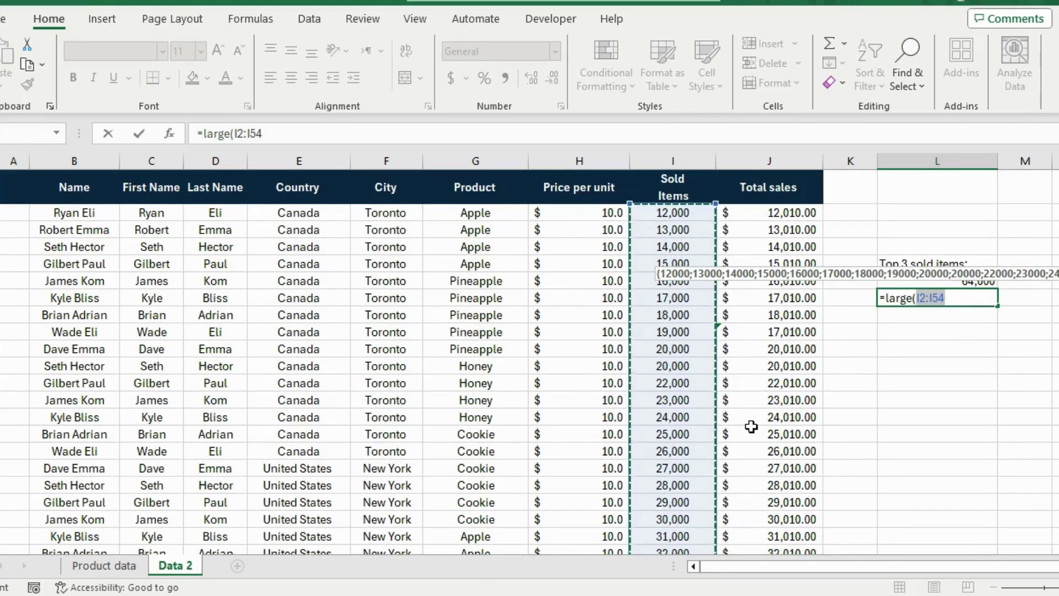
type(",")
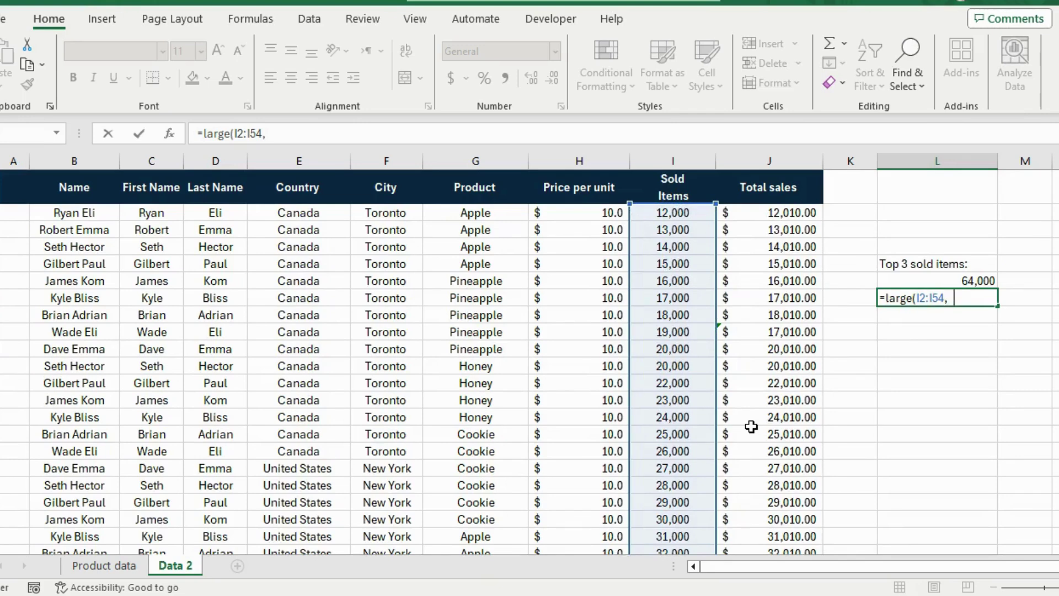
type("2)")
key("Return")
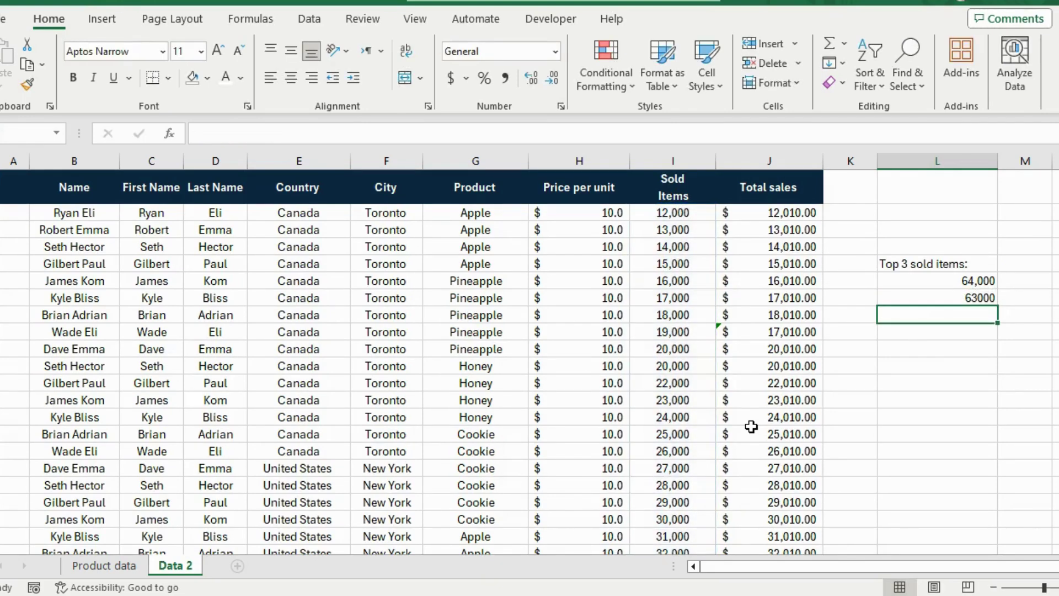
- Fill the LARGE formula down one cell and change its rank to 3, returning 62000
left_click(954, 301)
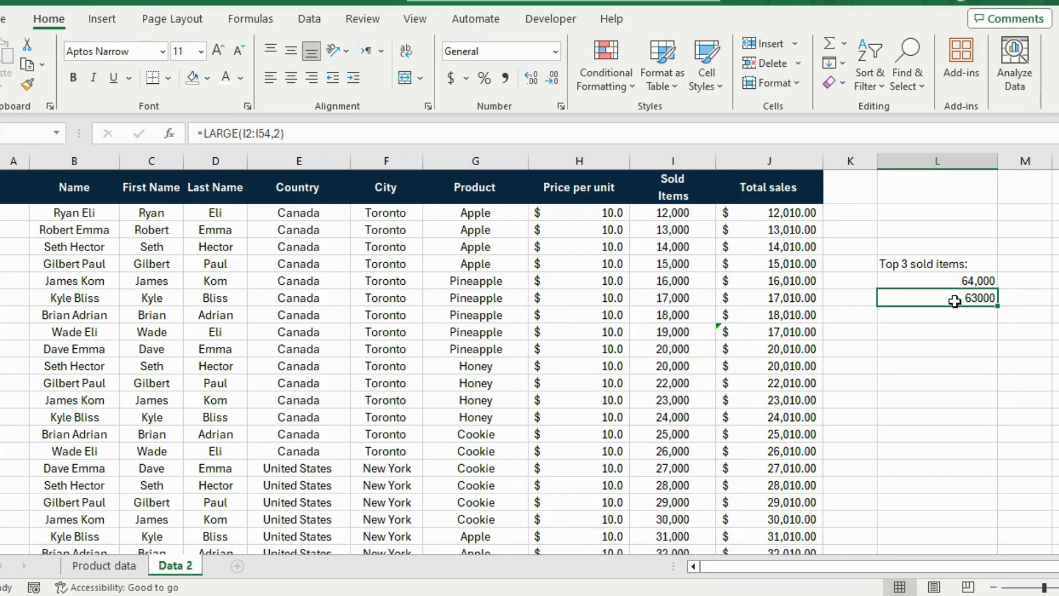
left_click_drag(997, 305, 998, 317)
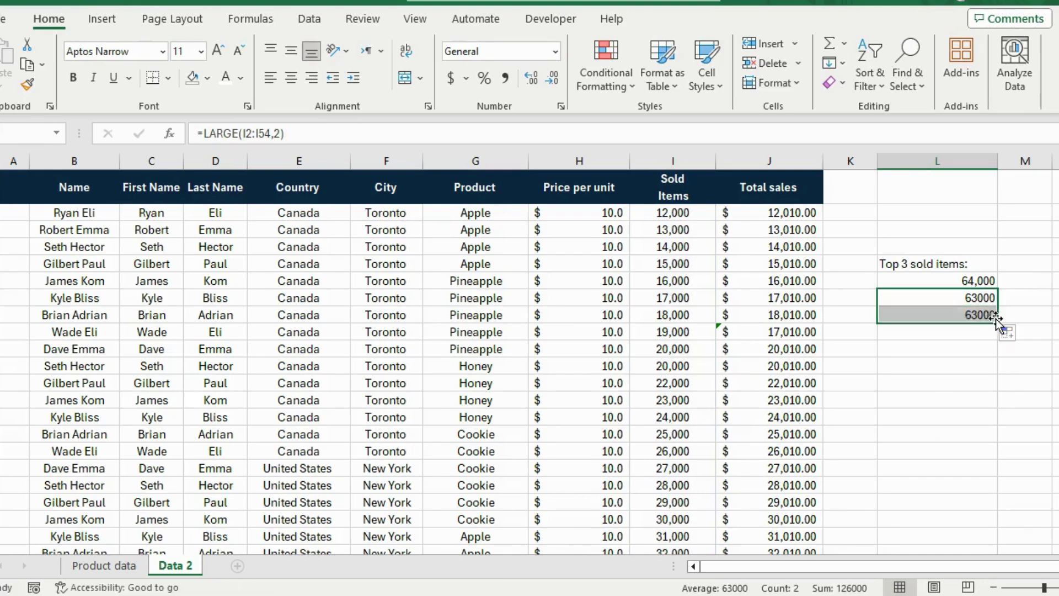
left_click(967, 315)
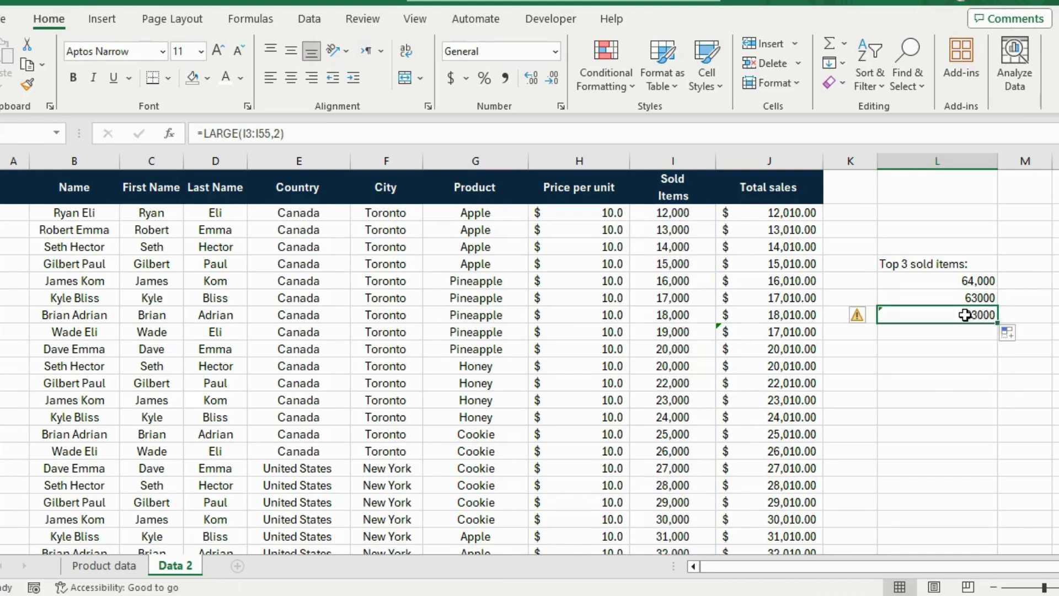
left_click(281, 134)
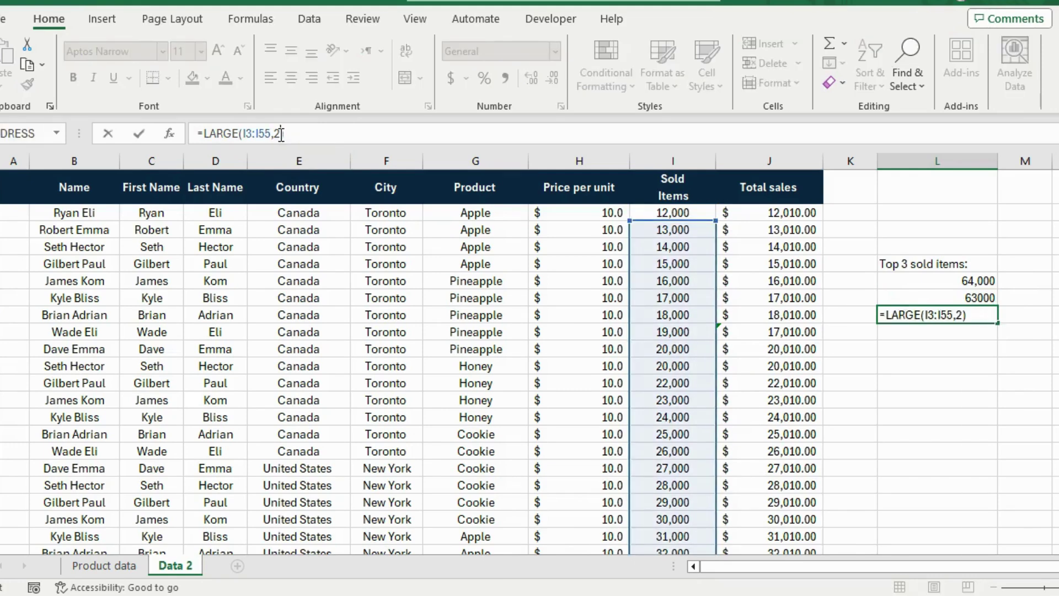
key("BackSpace")
type("3")
key("Return")
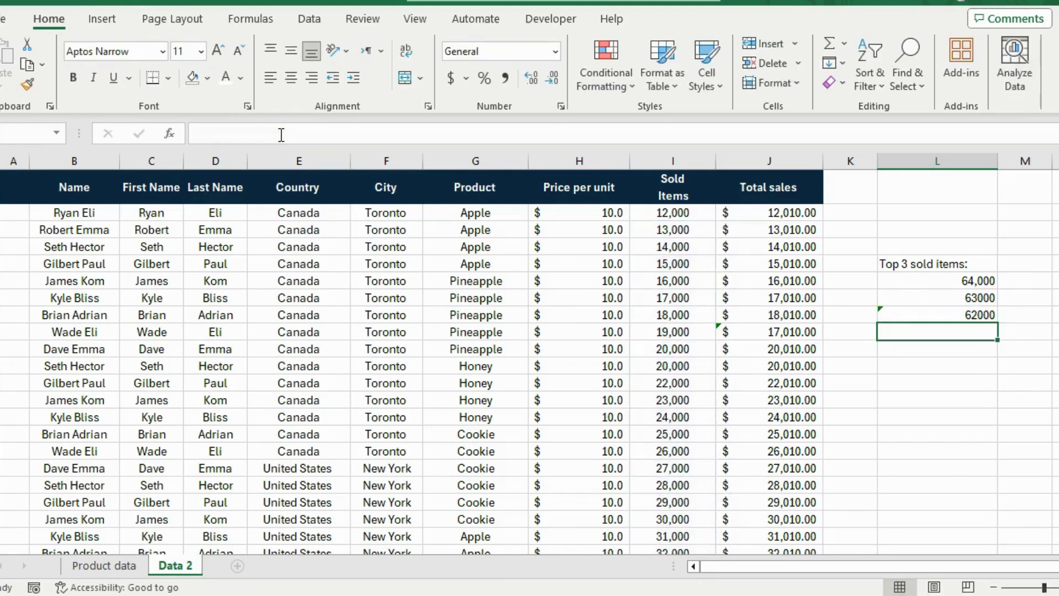
- Review the MAX and both LARGE formulas in the Top 3 list
left_click_drag(921, 289, 924, 321)
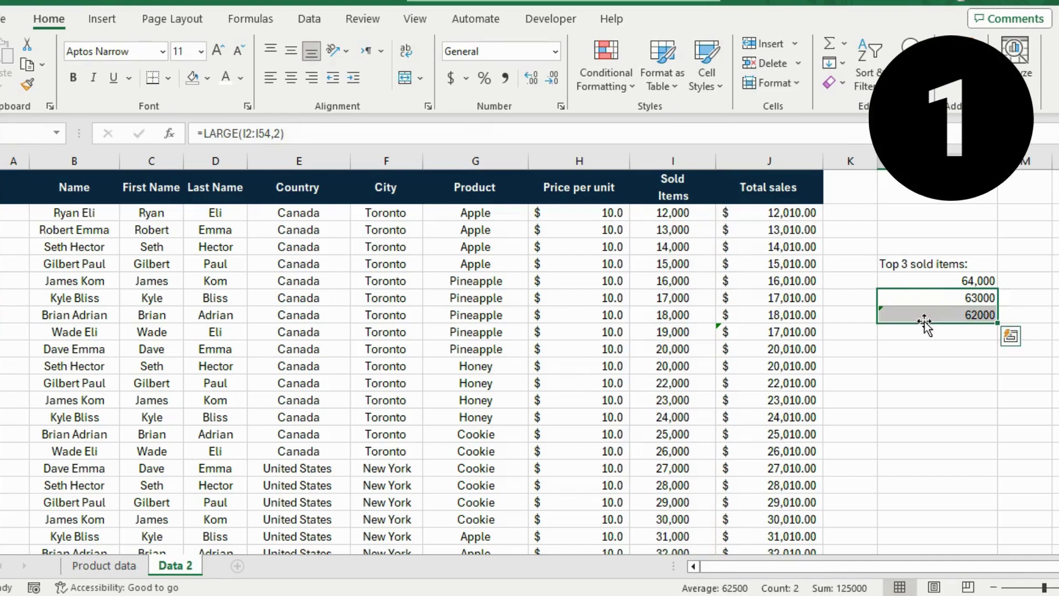
left_click(926, 326)
left_click(900, 282)
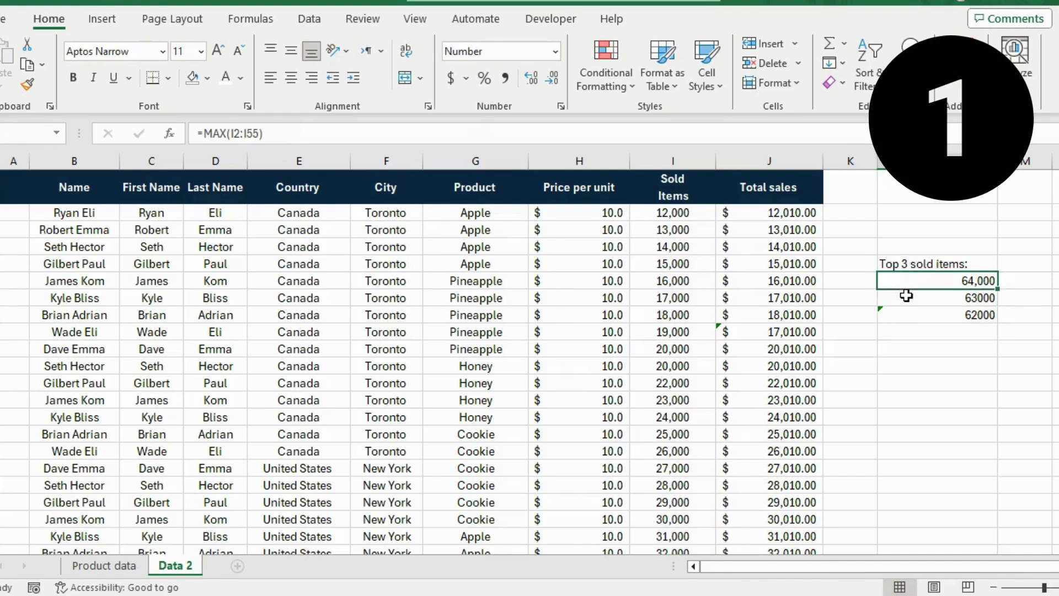
left_click(905, 298)
left_click(905, 313)
left_click(931, 385)
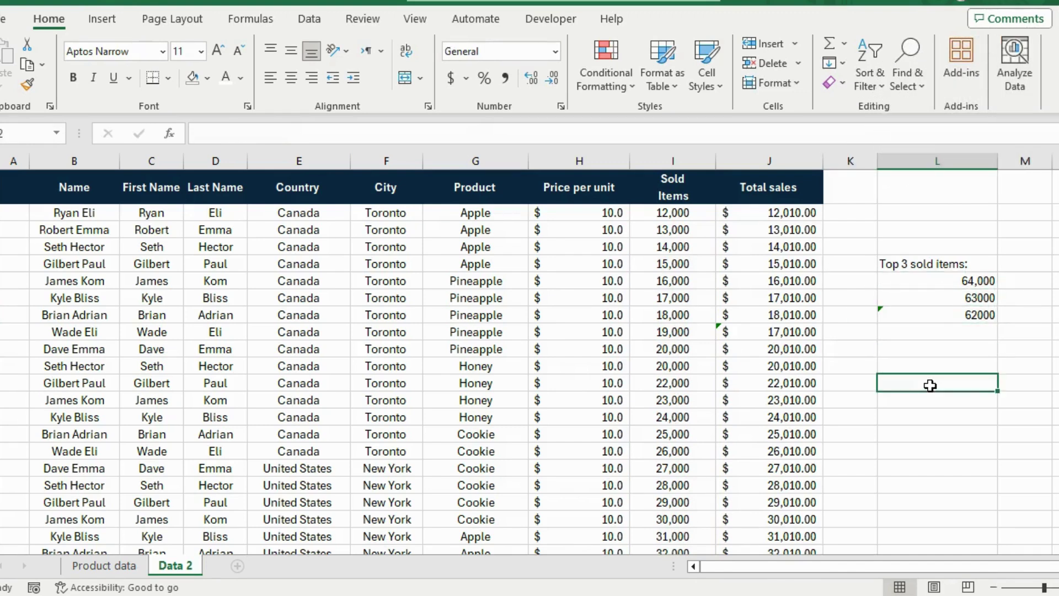
scroll(679, 316, "down", 2)
- Change the second Pineapple row's Sold Items to 16,000 and copy down its Total sales formula (16,010.00)
scroll(678, 316, "up", 2)
scroll(678, 318, "down", 11)
scroll(678, 319, "up", 11)
left_click(754, 276)
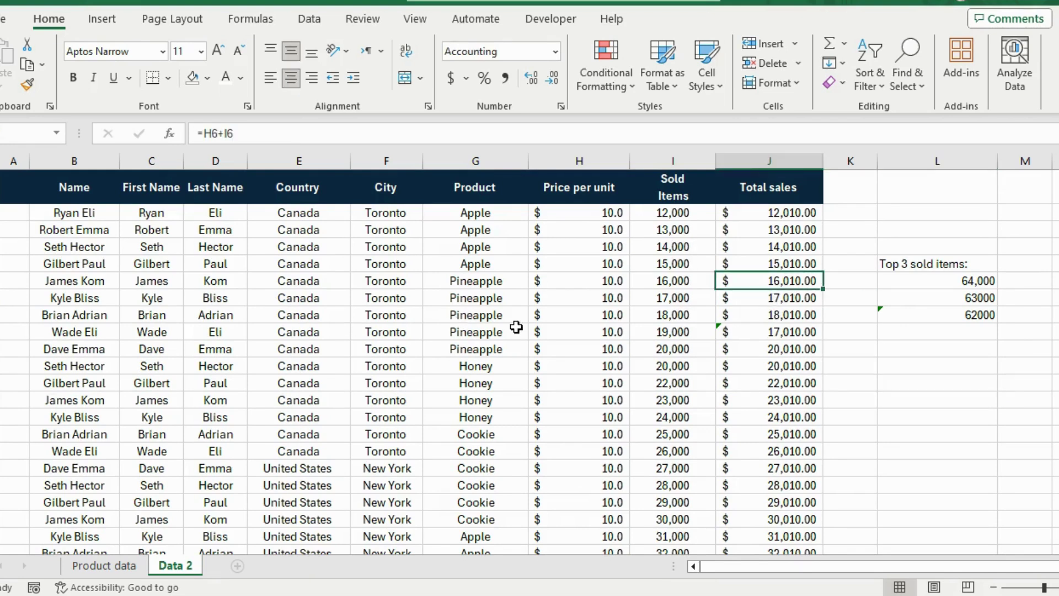
left_click(712, 296)
type("16000")
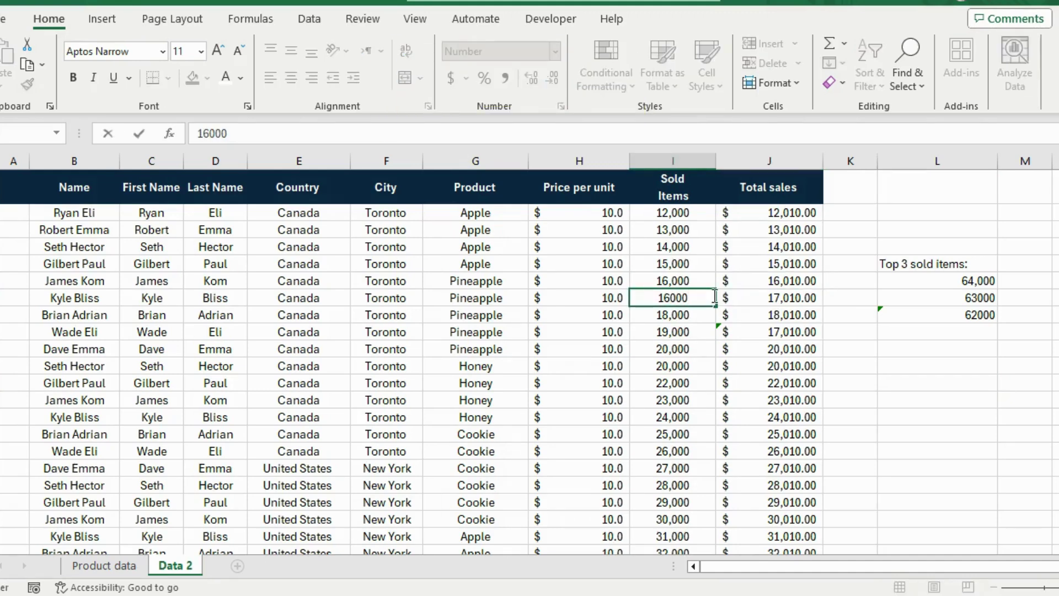
left_click(788, 293)
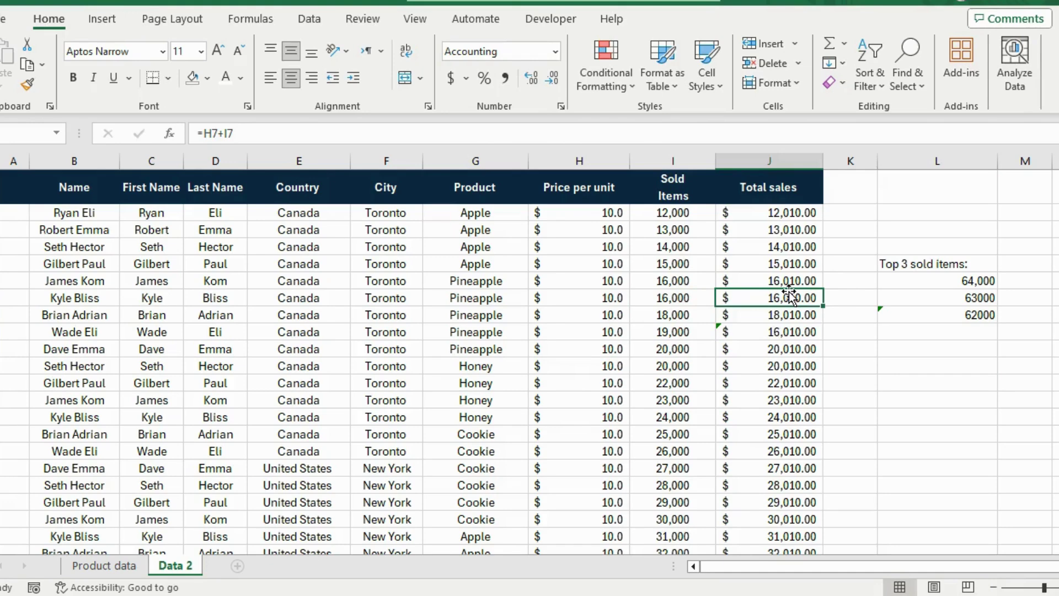
key("ctrl+apostrophe")
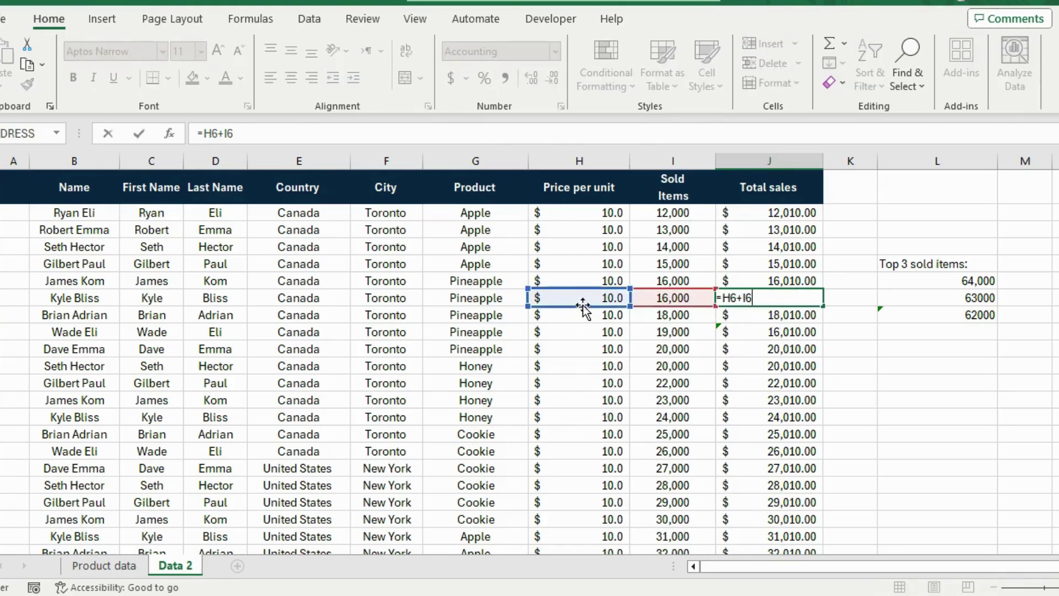
key("Return")
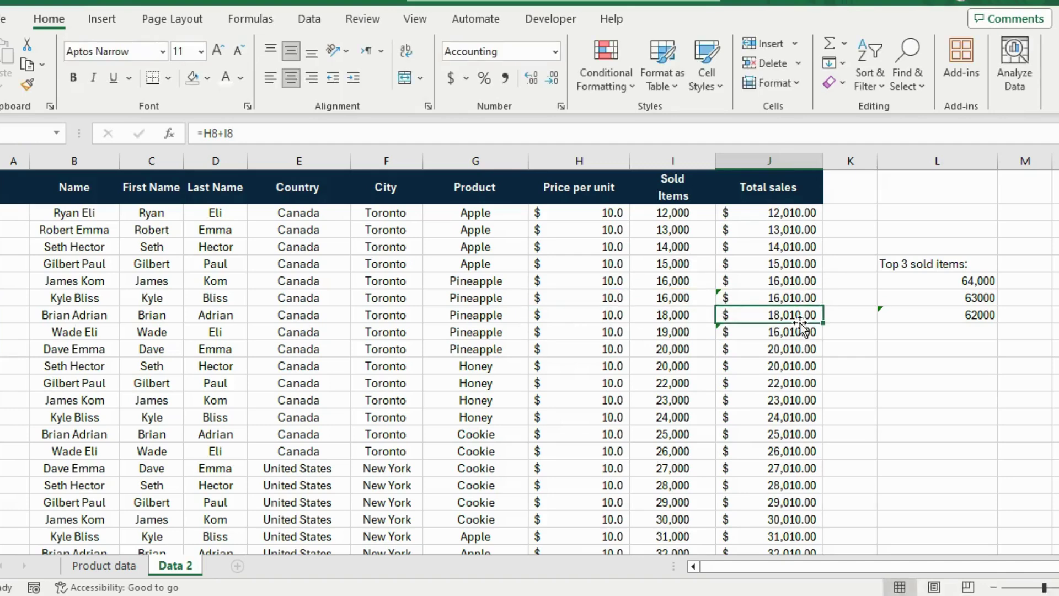
left_click(763, 267)
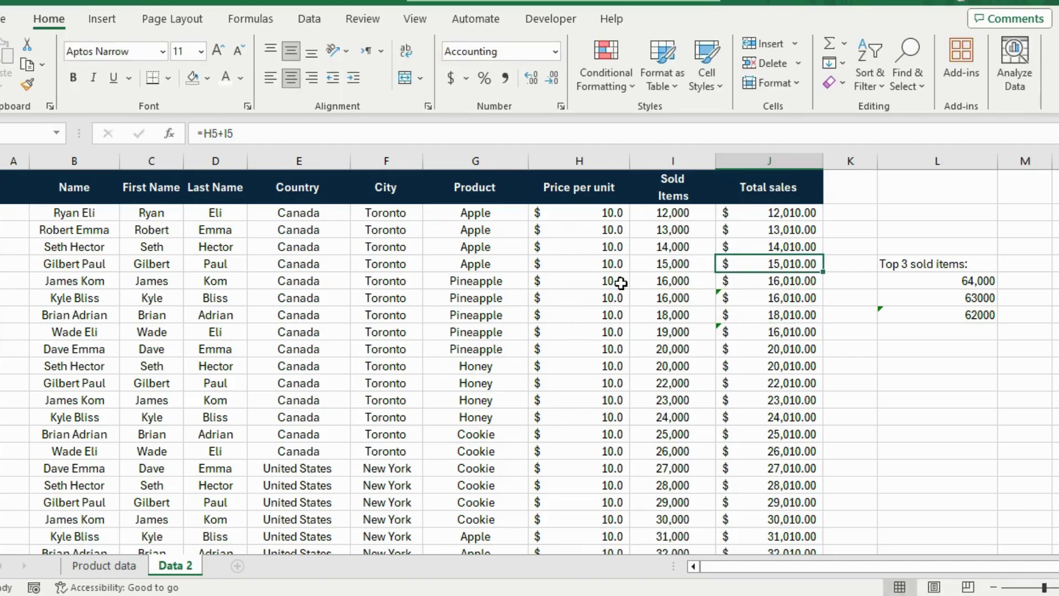